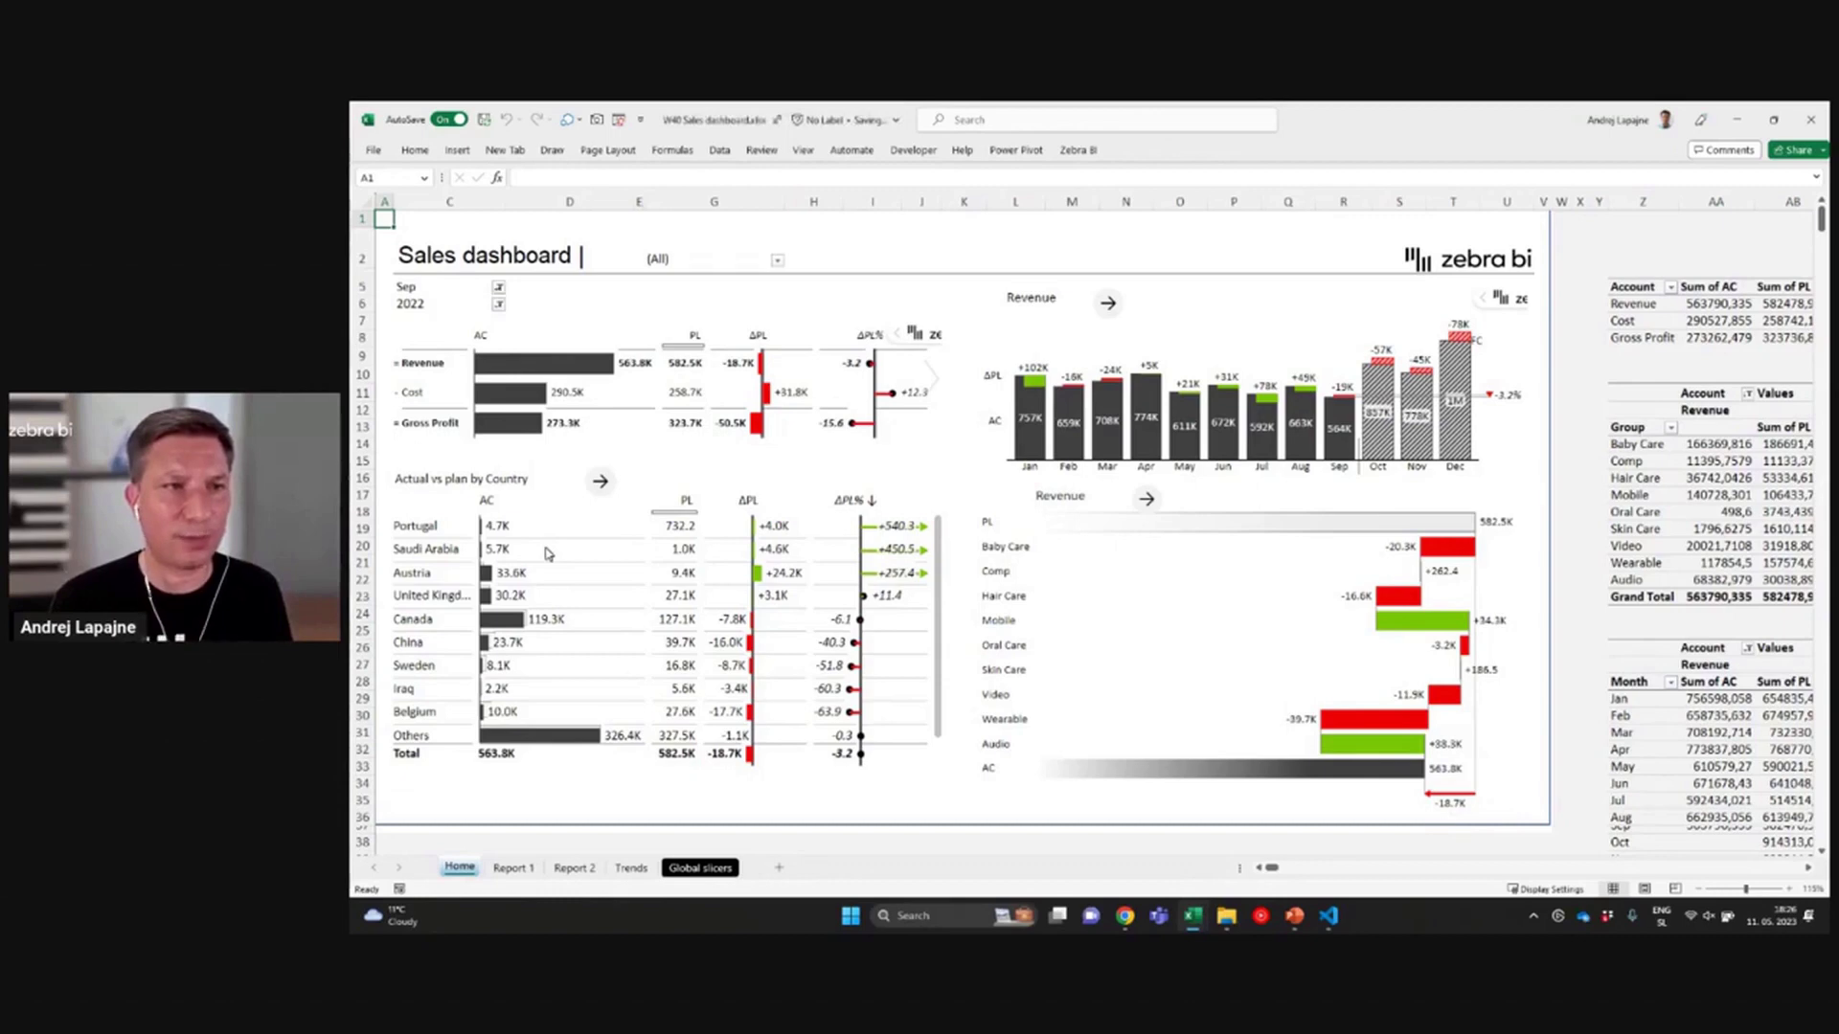
Filter the dashboard to May with the month filter above the account table
click(498, 288)
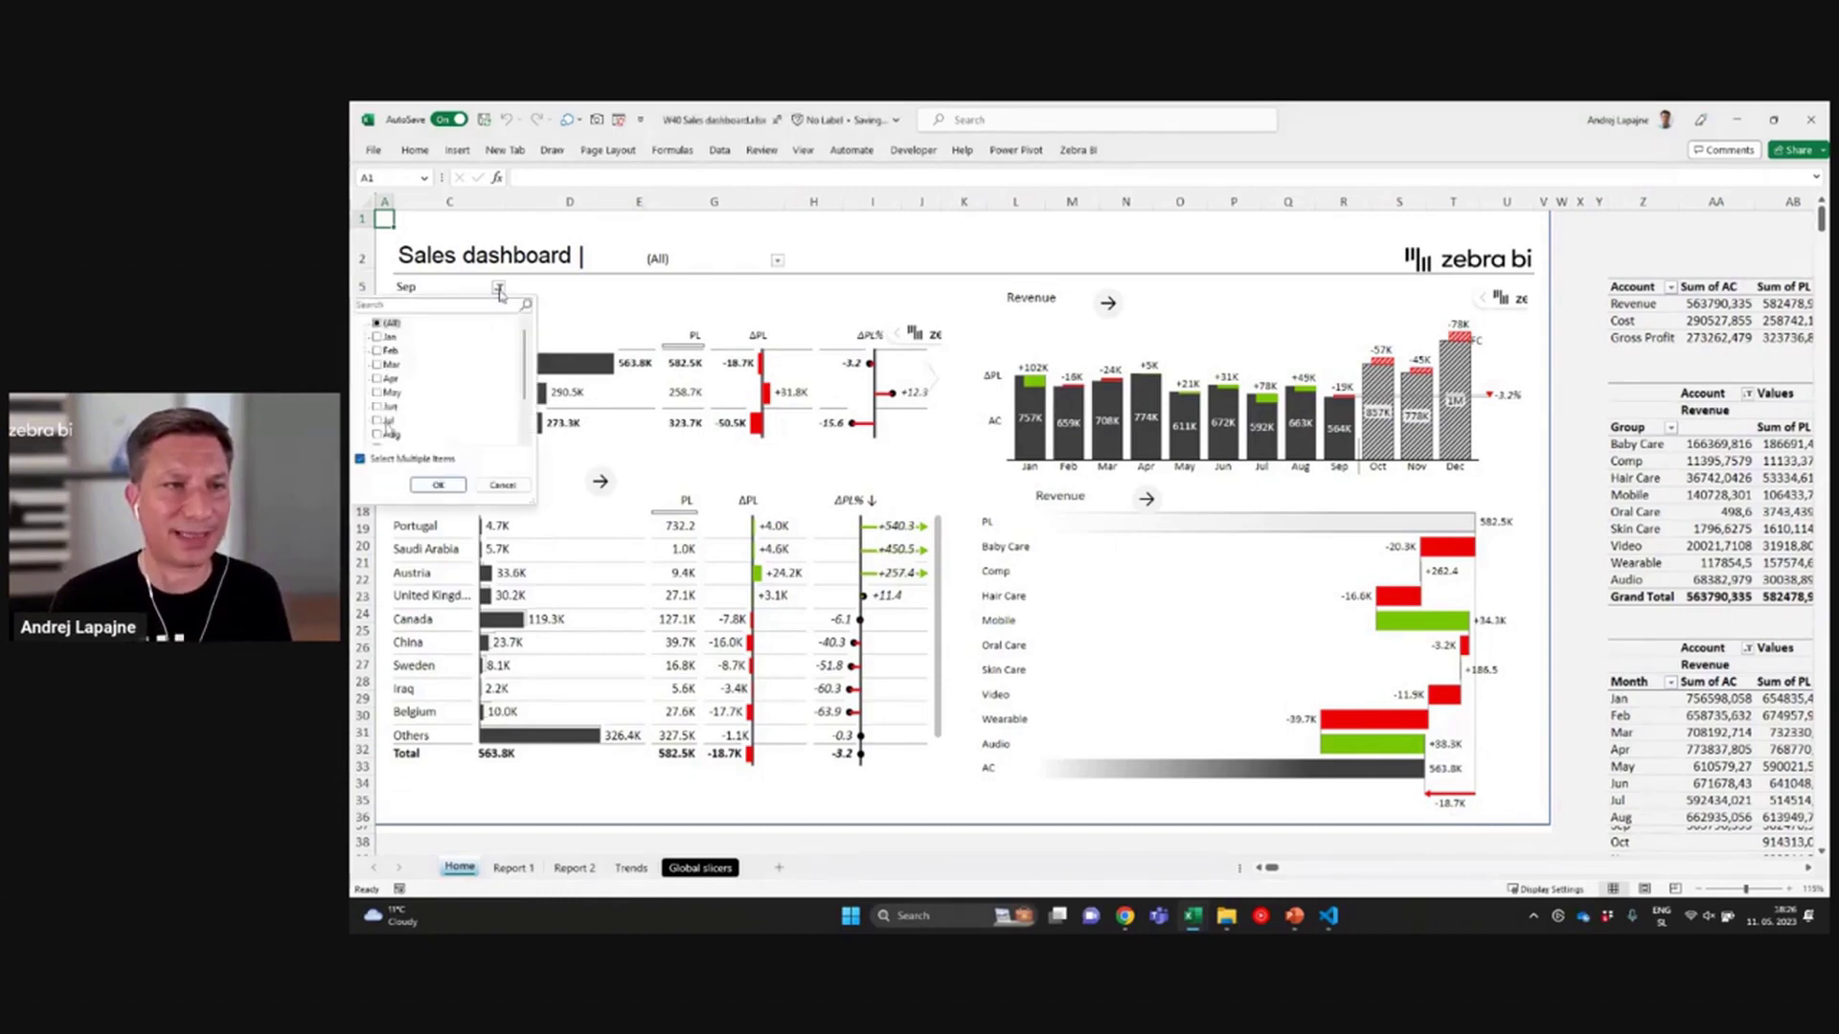
click(436, 484)
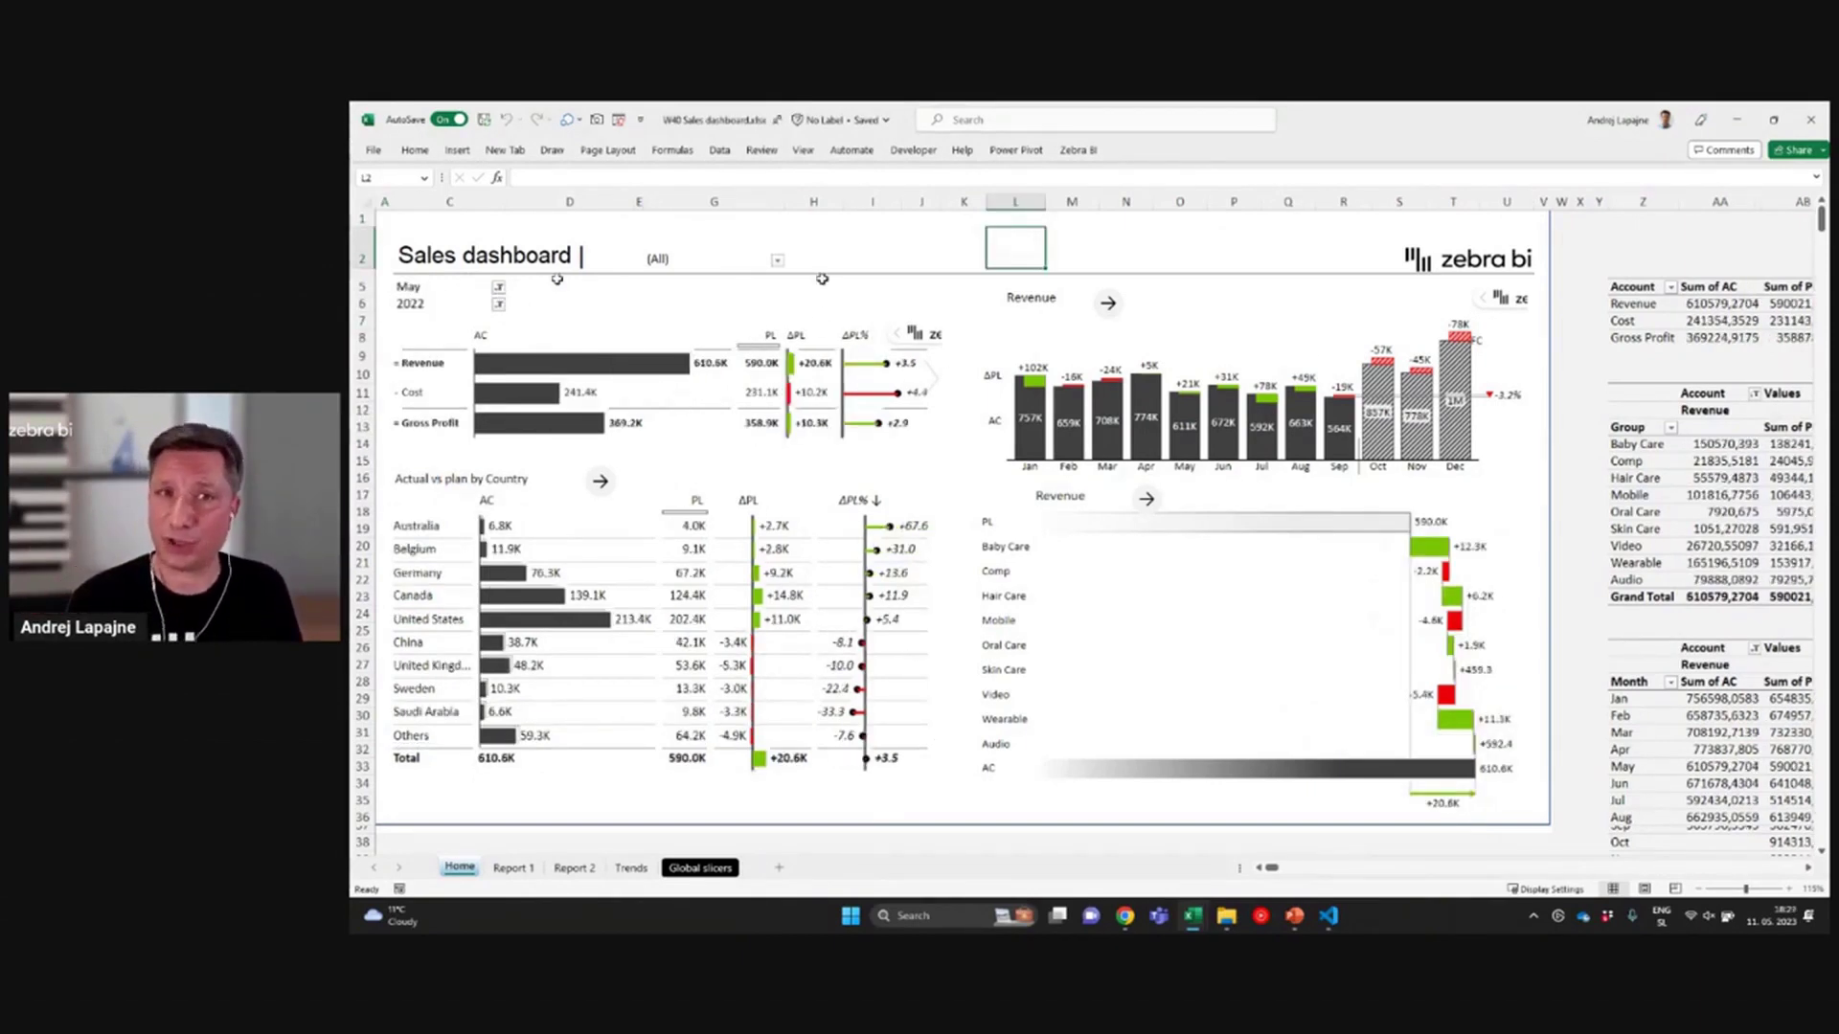
Filter the dashboard from the monthly Revenue chart to September, August and July, one month at a time
click(1196, 303)
click(1196, 287)
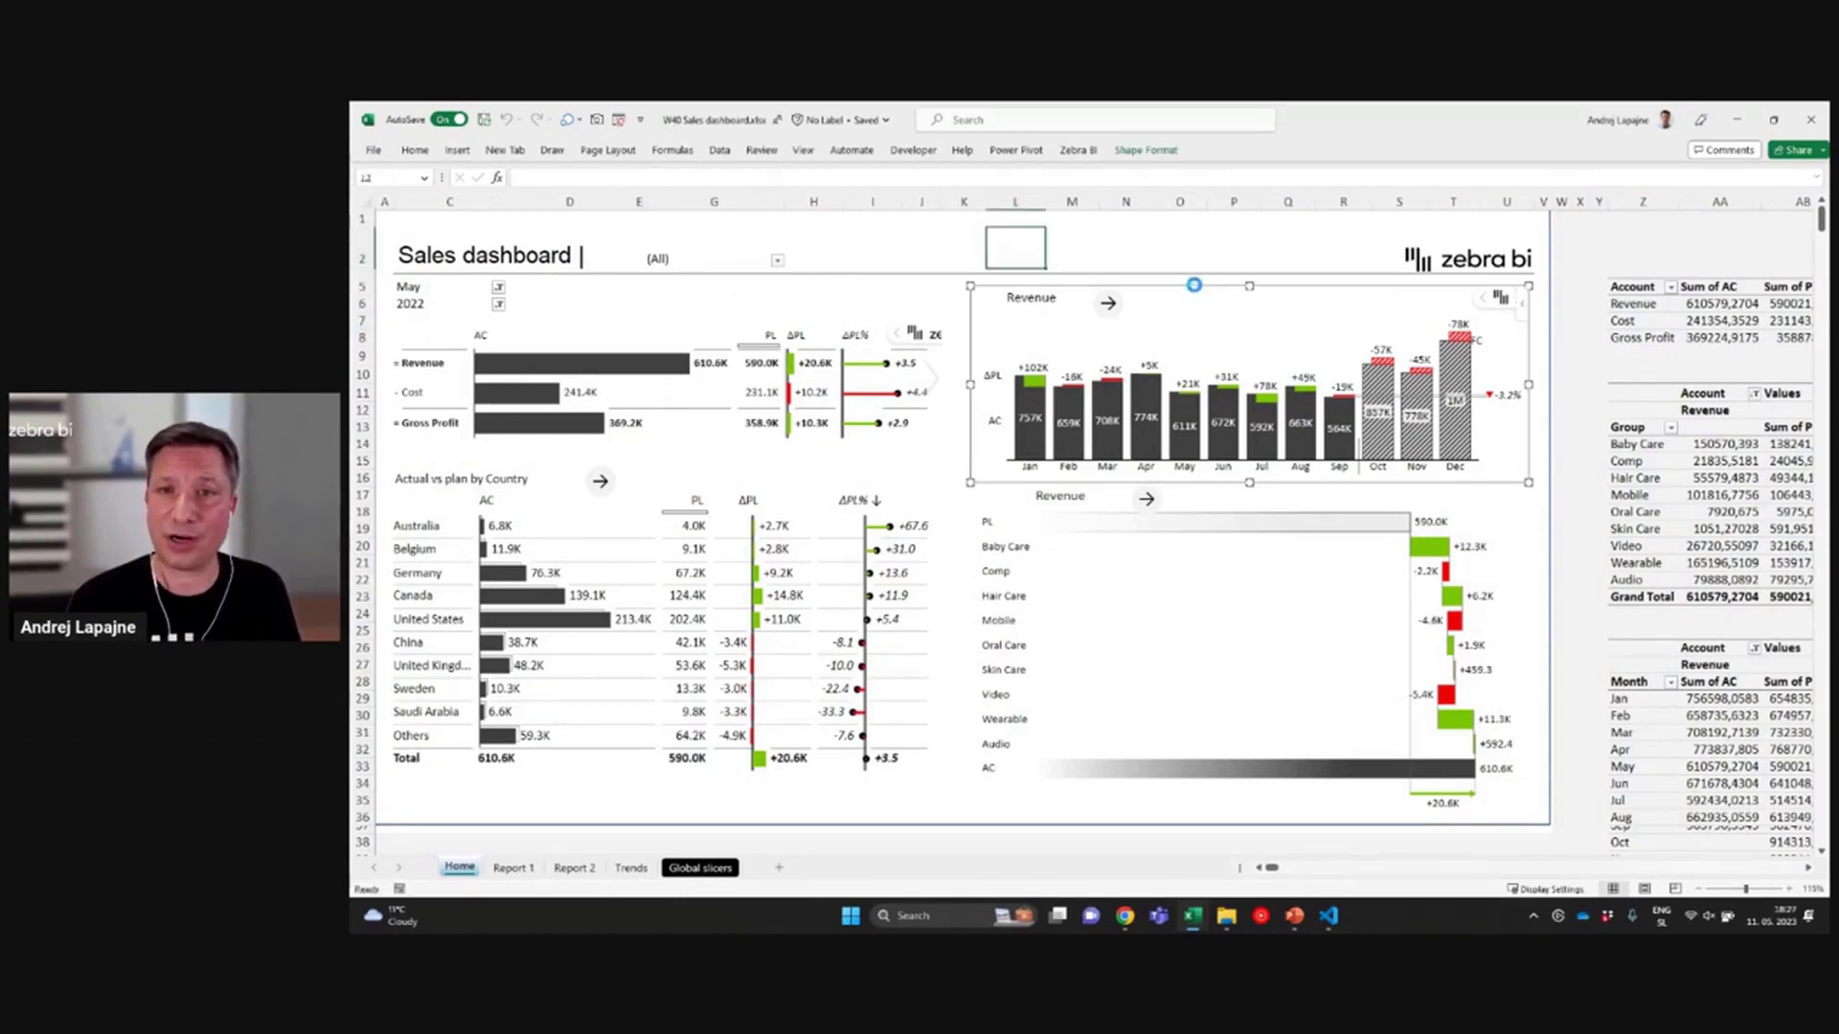
click(1197, 288)
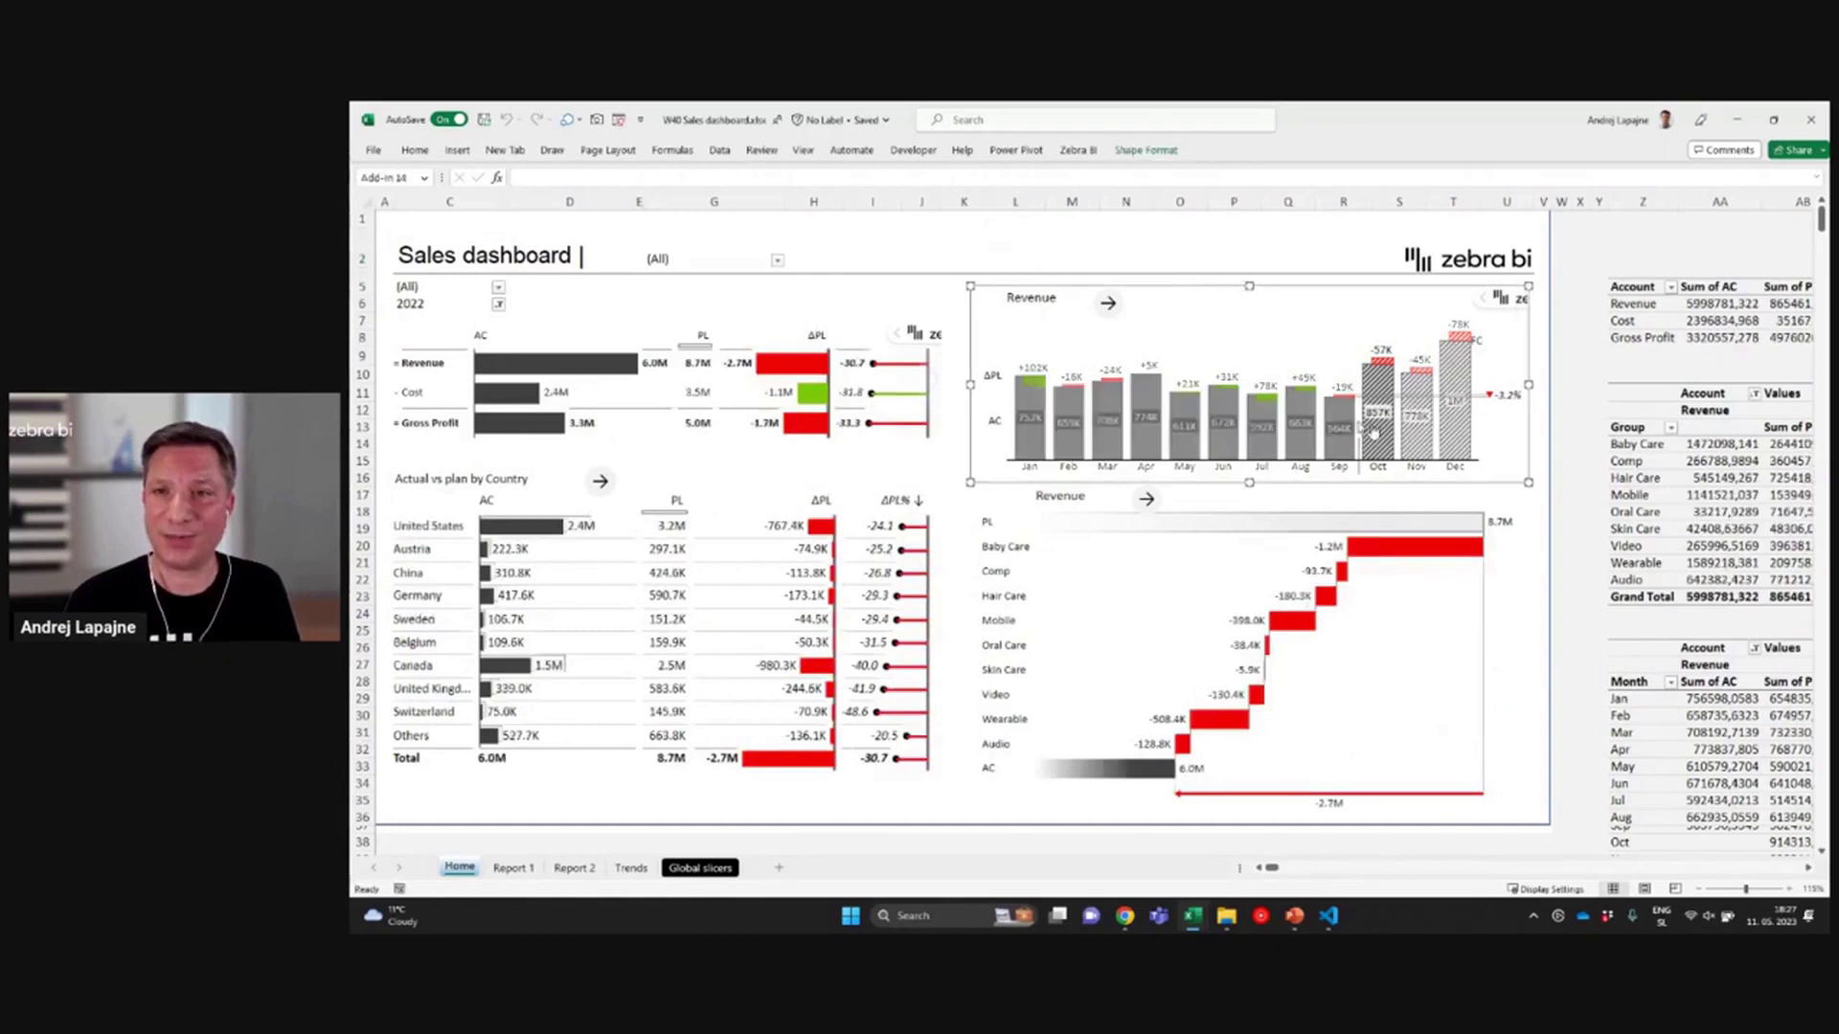
click(1342, 412)
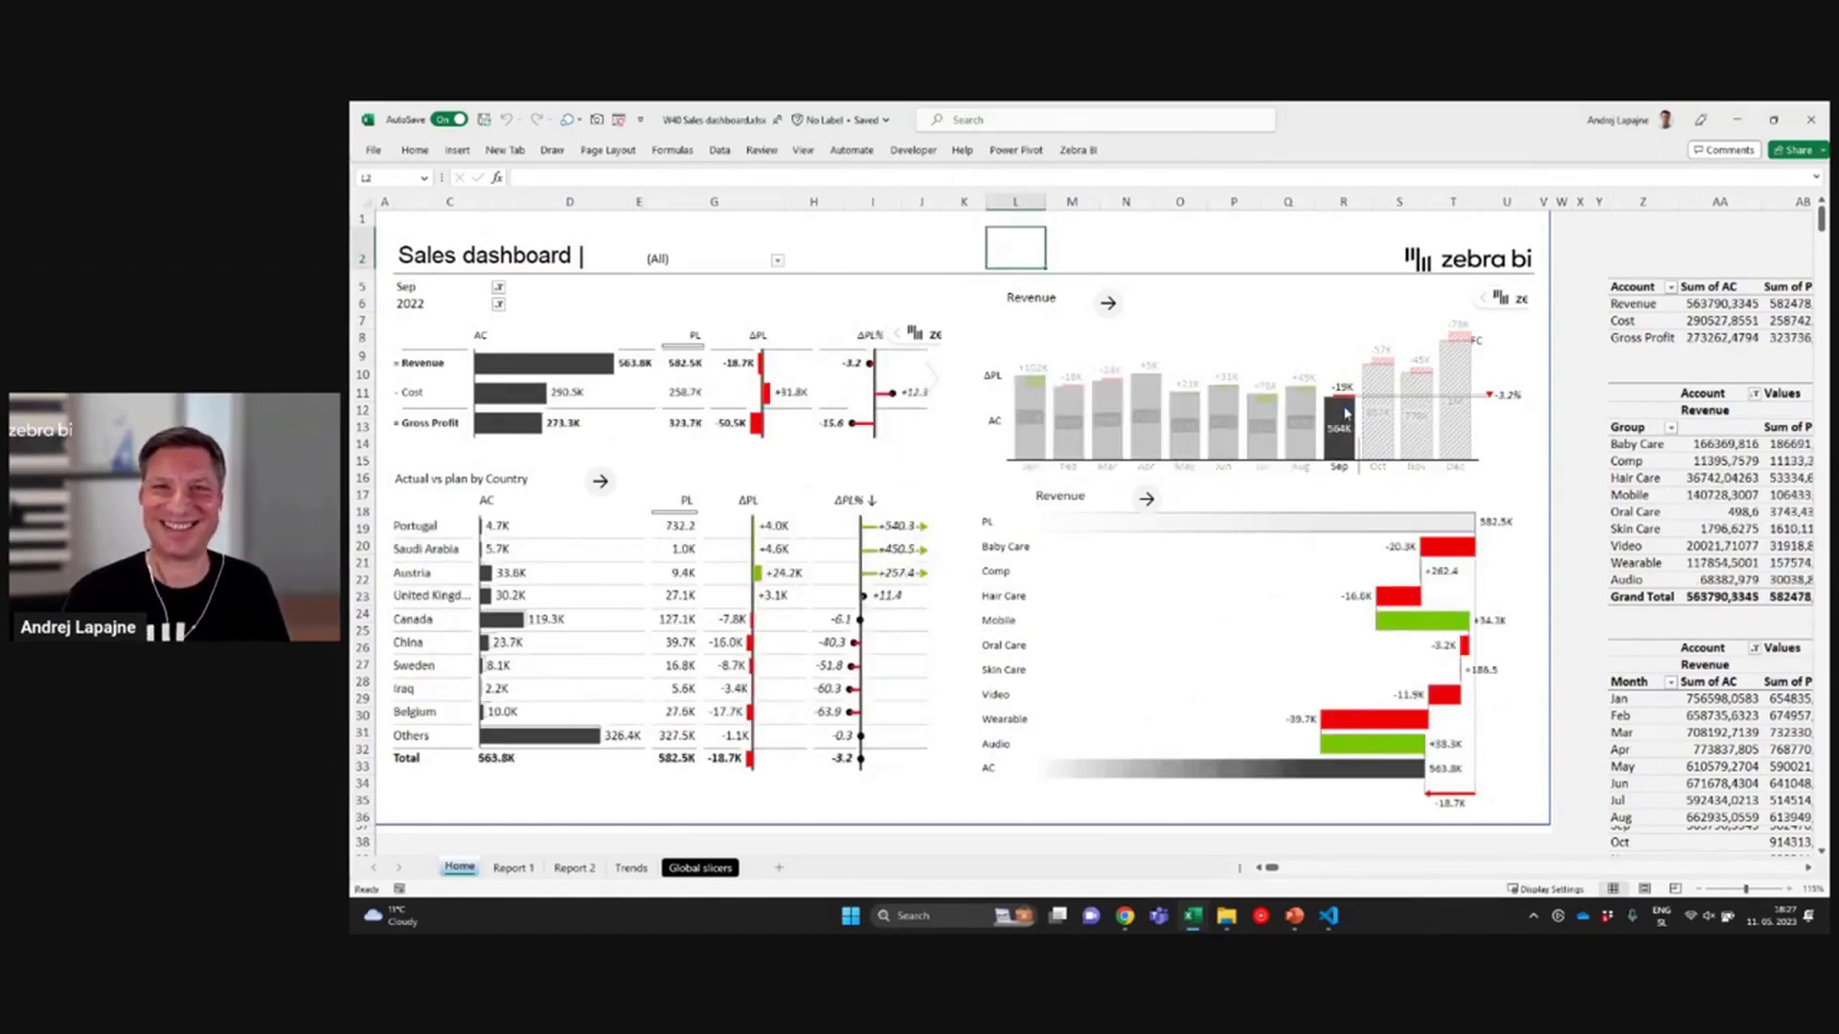
click(1297, 406)
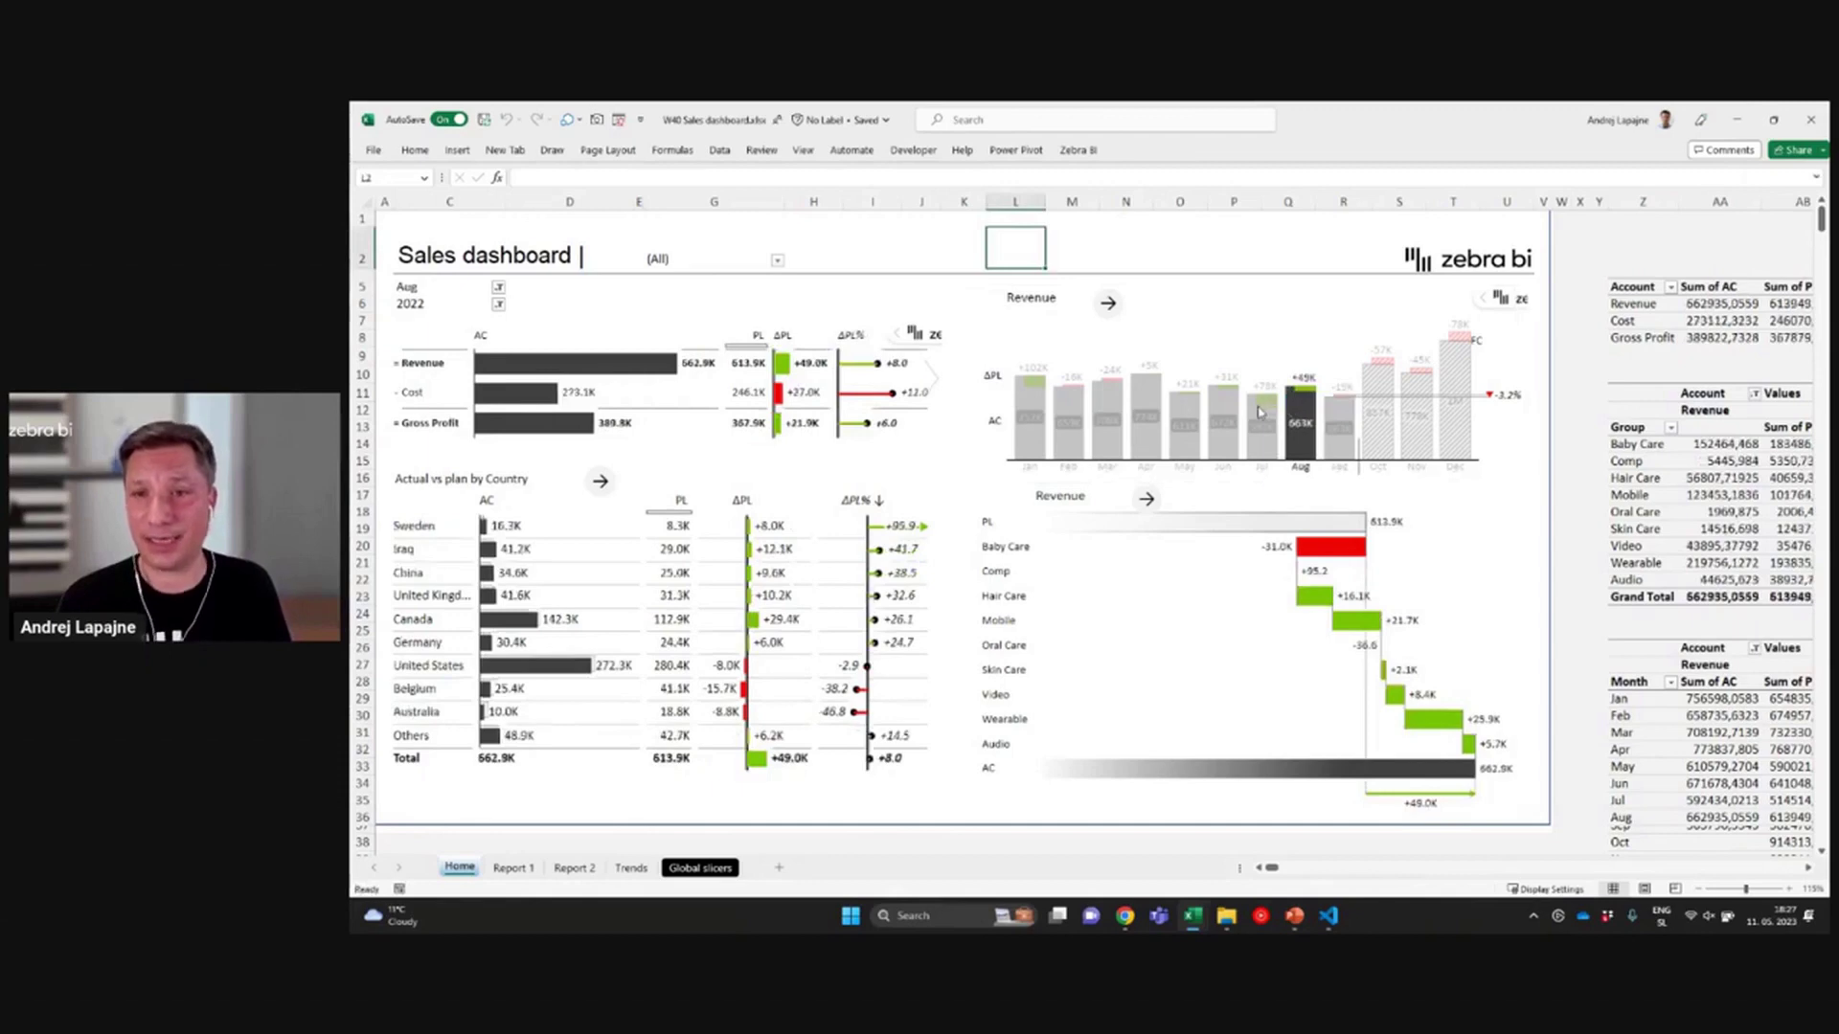
click(1258, 410)
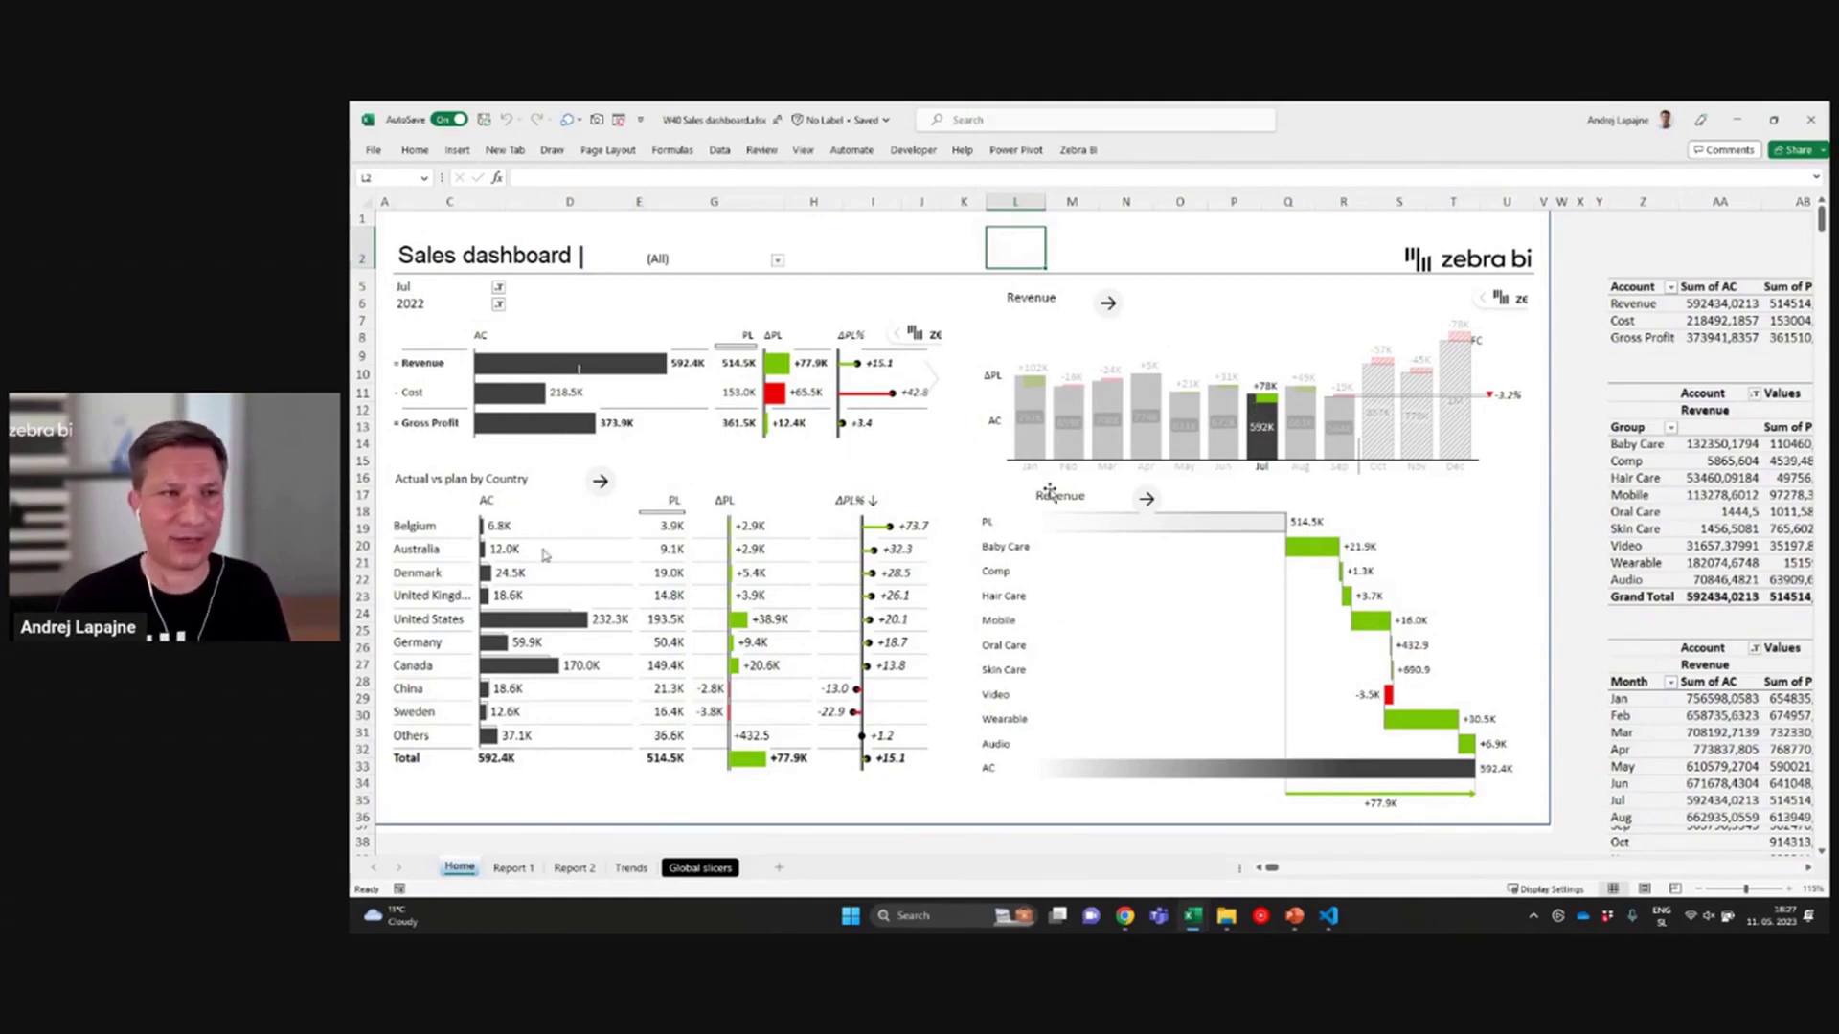
Cross-filter the charts from the account table by Gross Profit, Cost and Gross Profit again
click(532, 435)
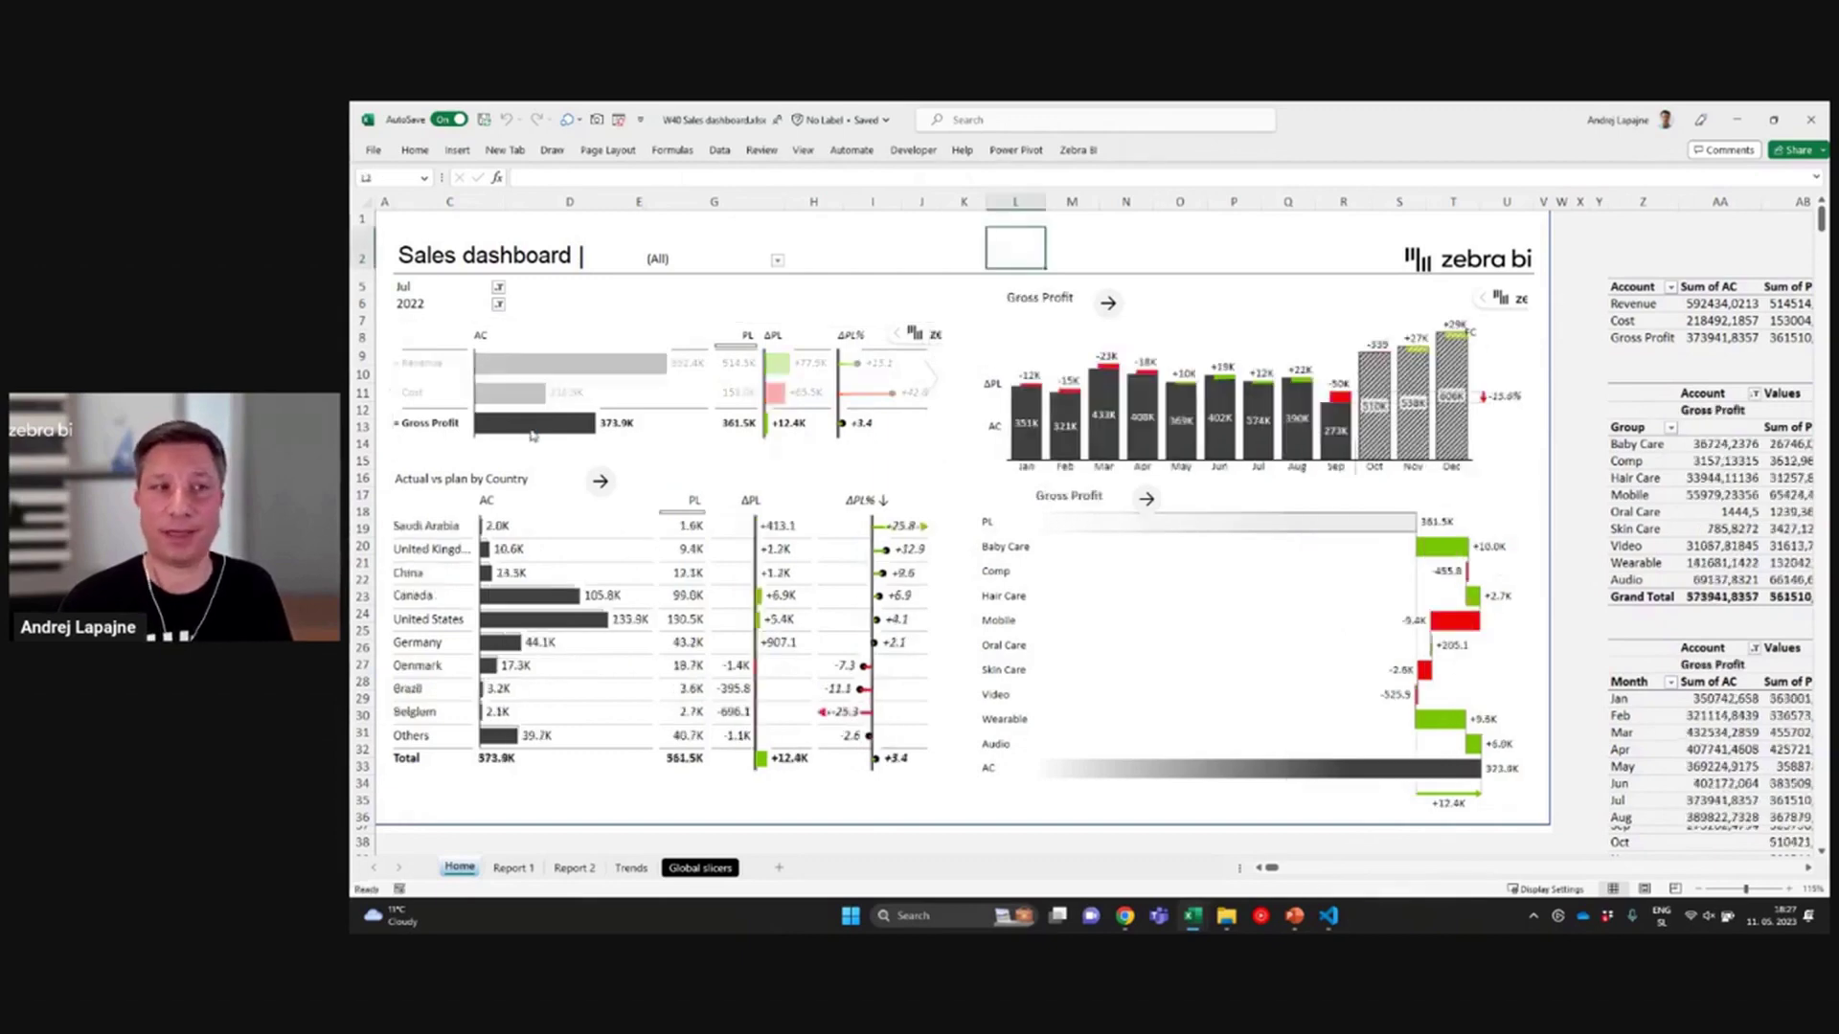
click(545, 367)
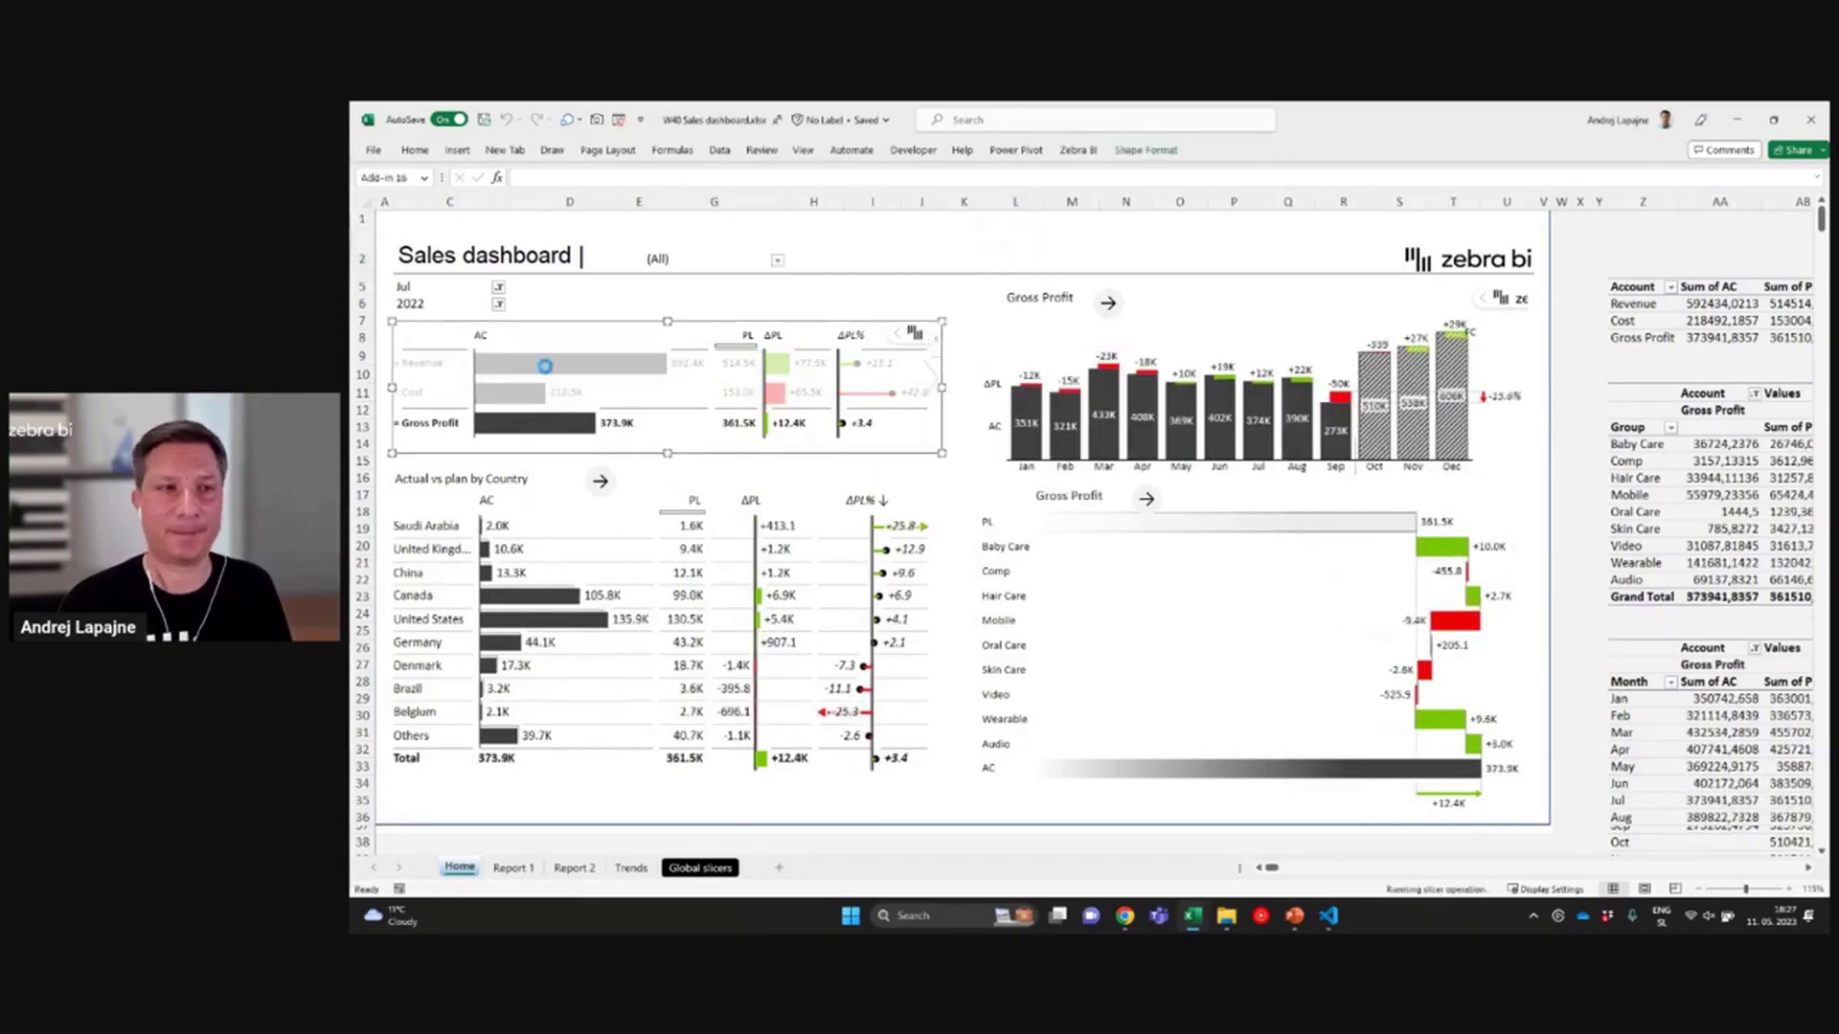
click(532, 403)
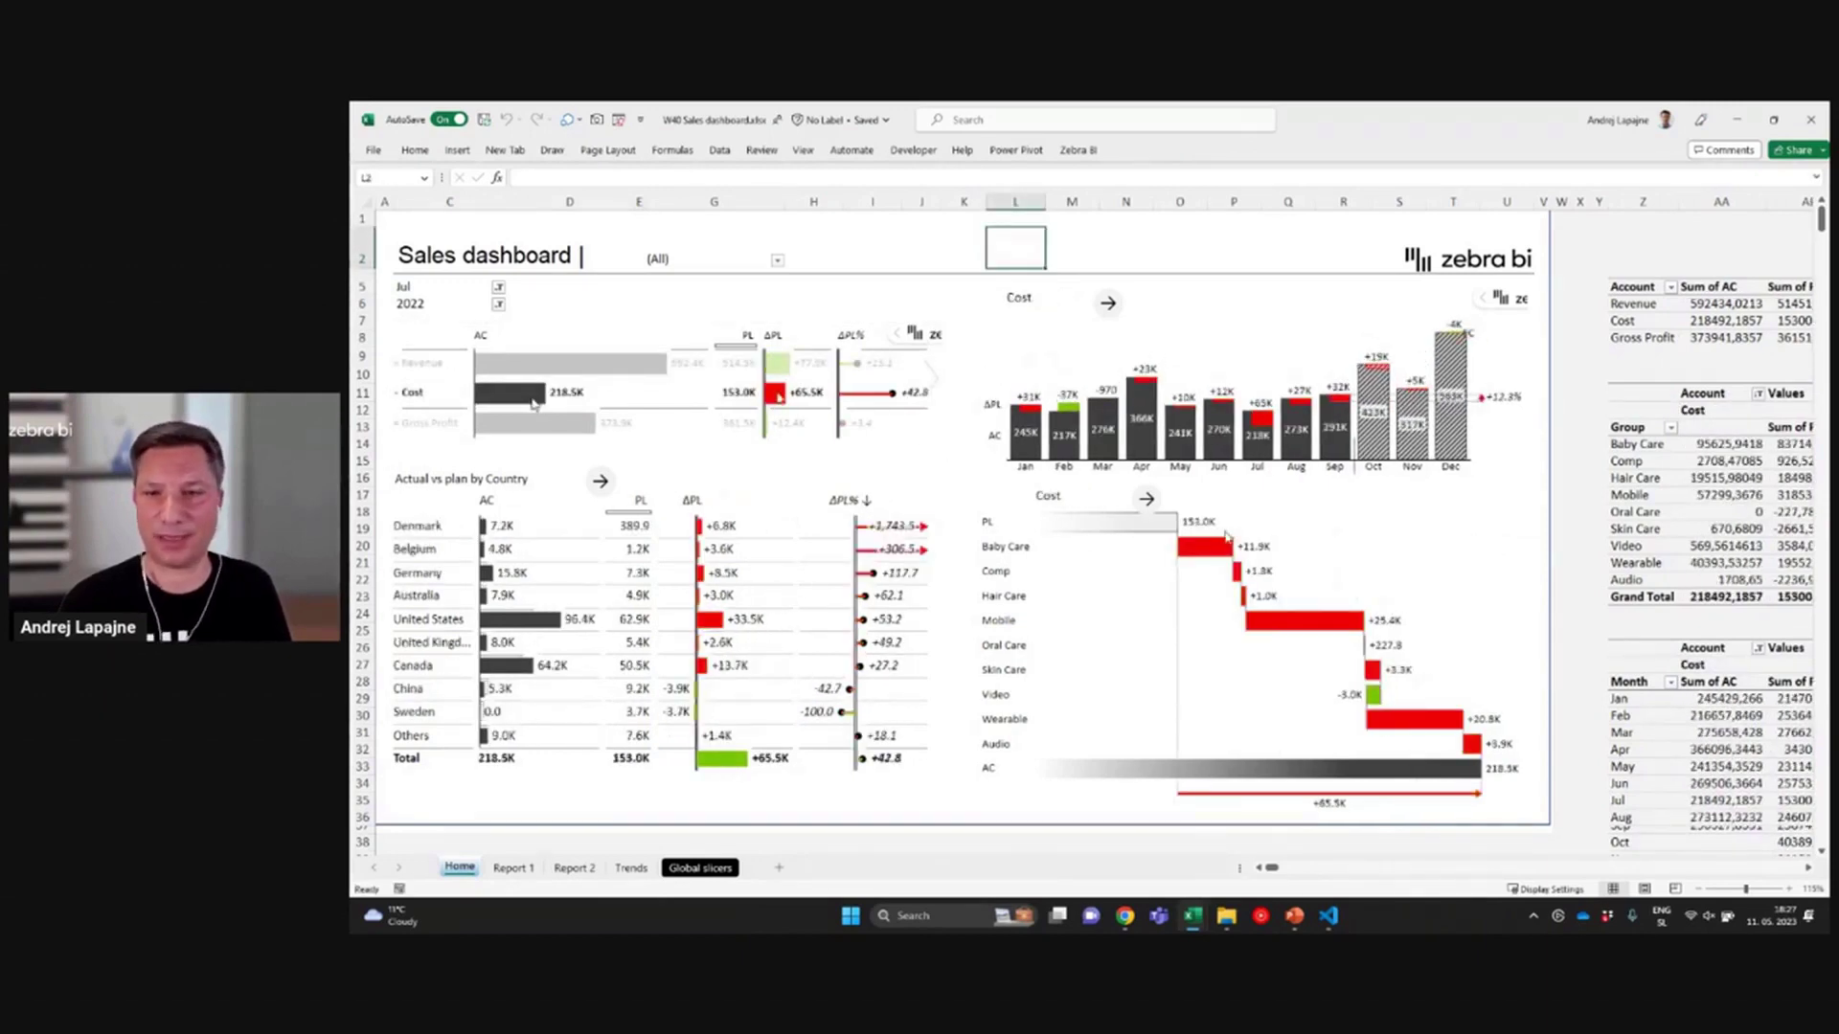
click(523, 431)
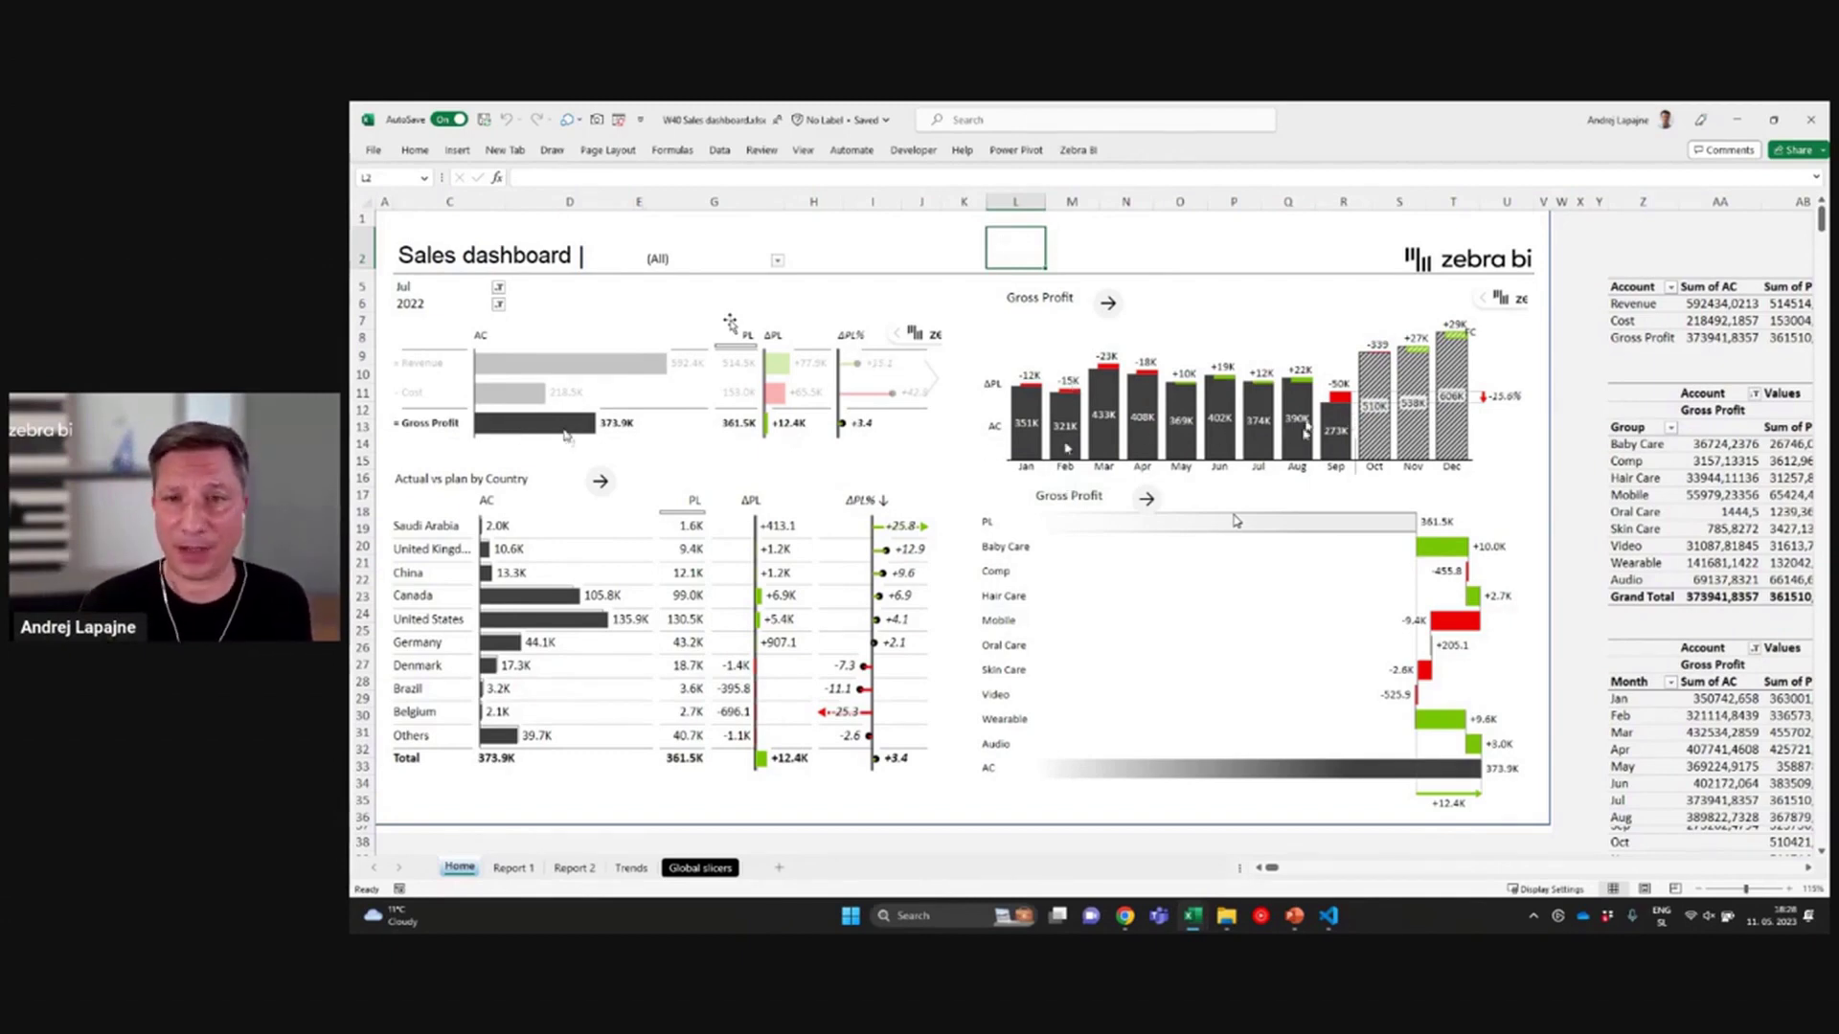
Filter the dashboard to September from the monthly chart and switch the account back to Revenue
click(1337, 417)
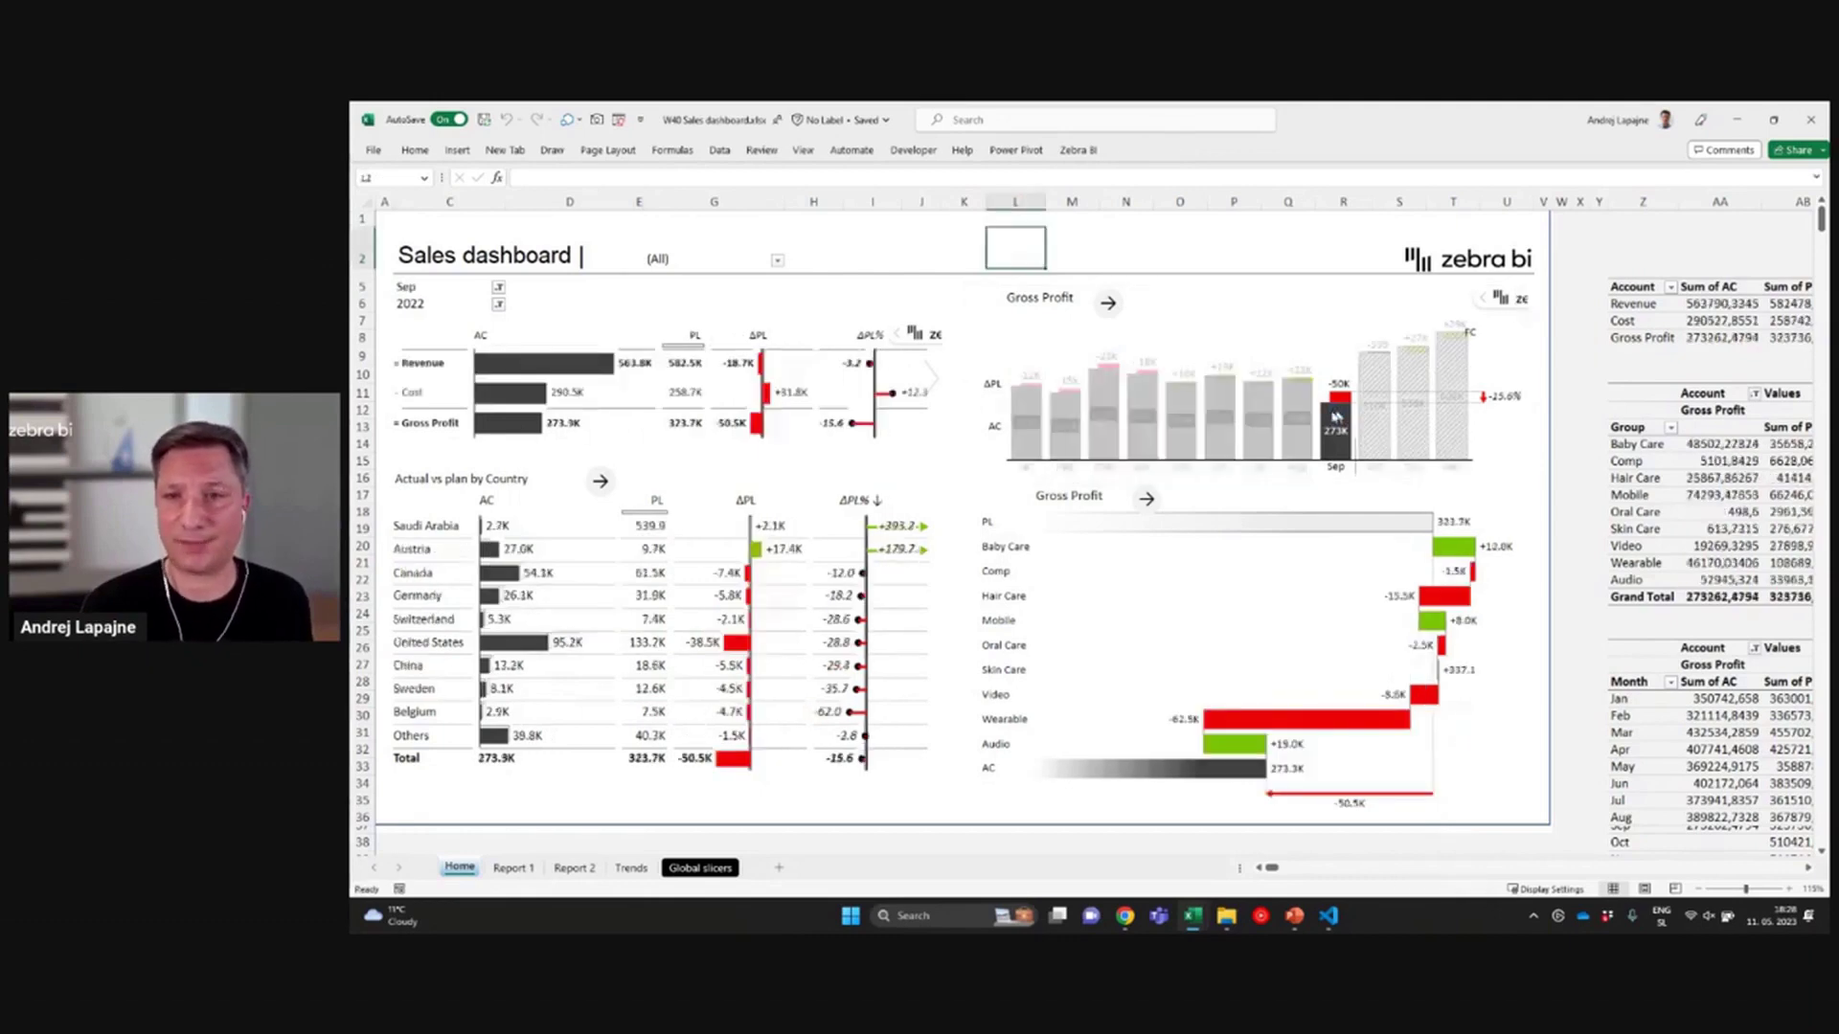
click(491, 430)
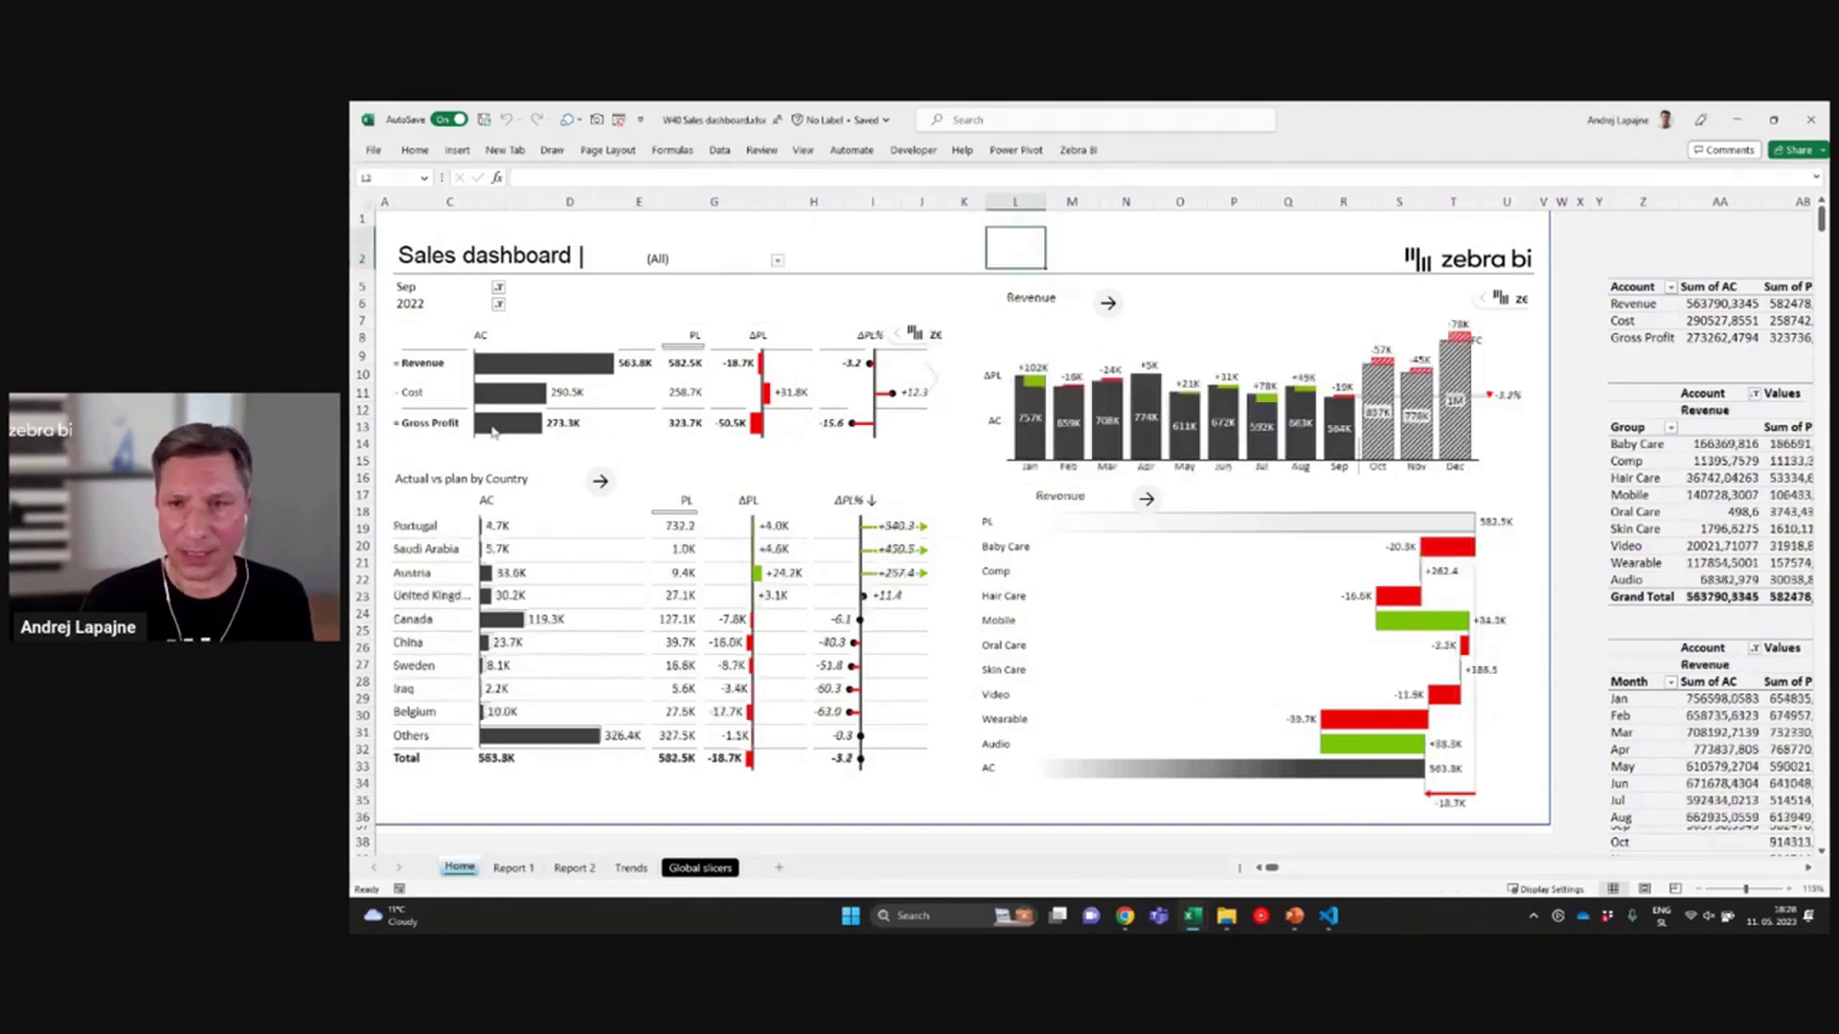
click(1341, 412)
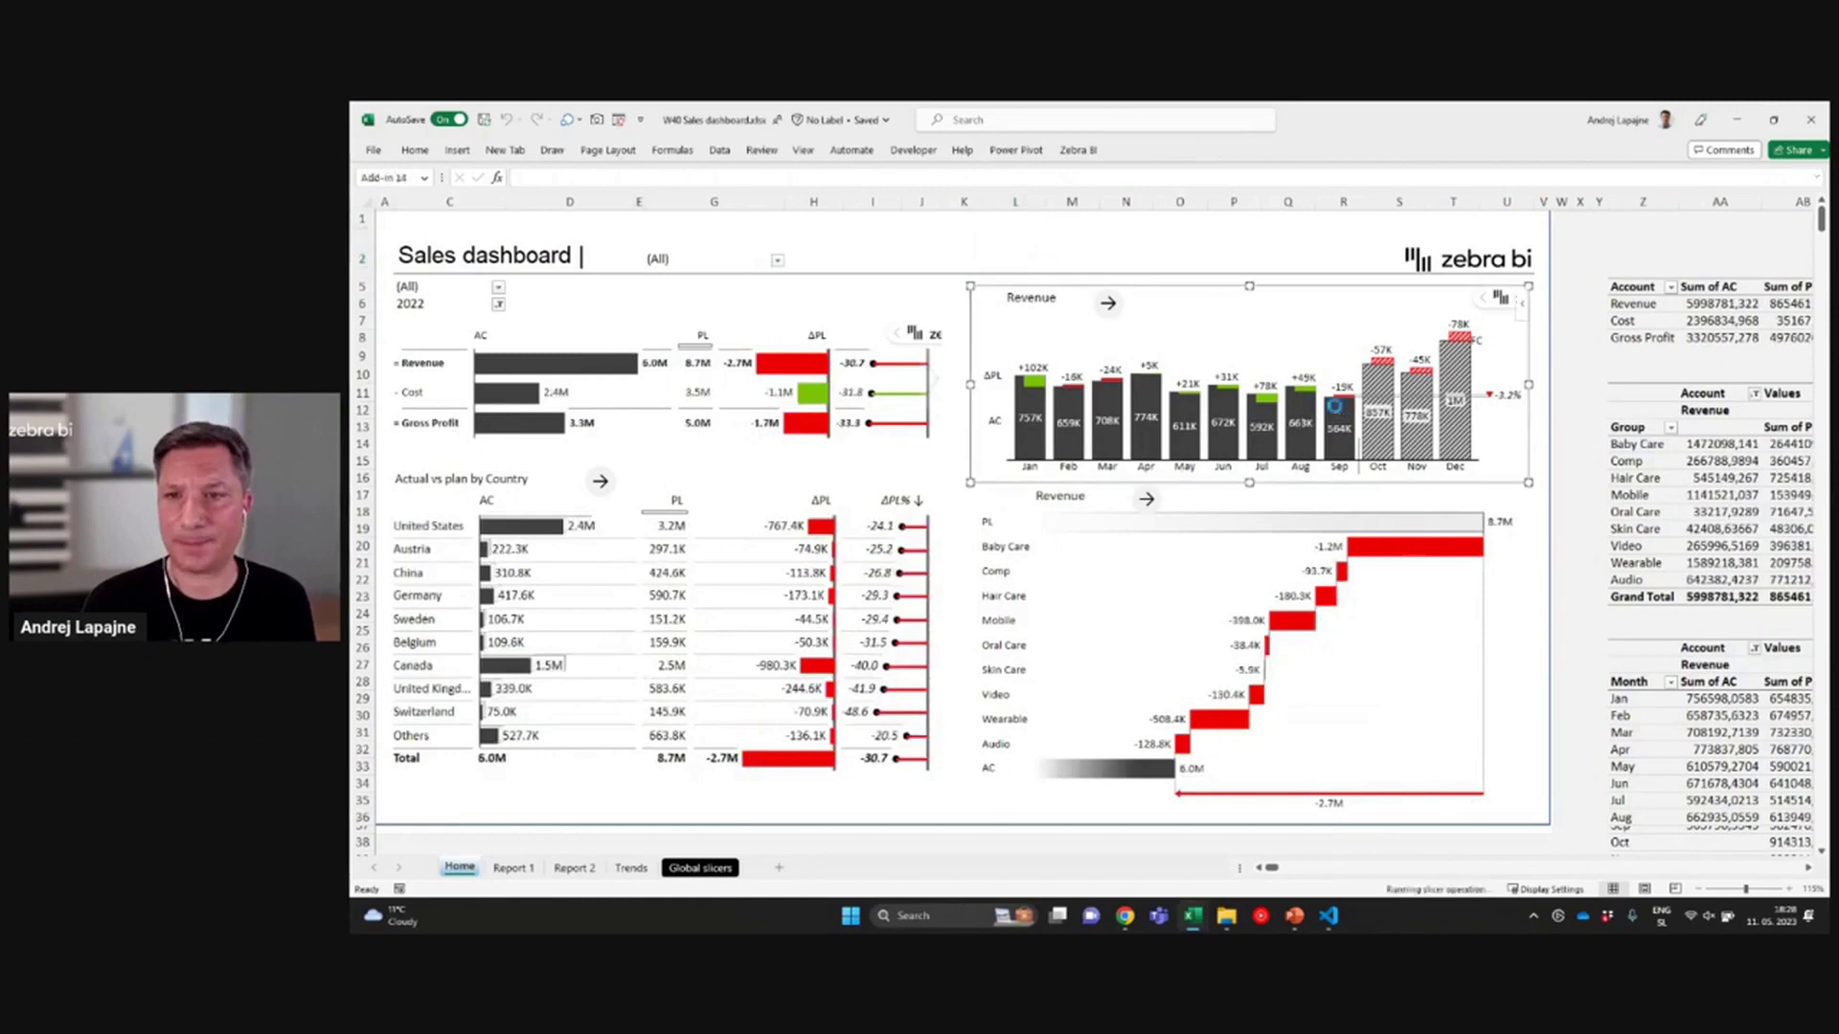
click(1314, 414)
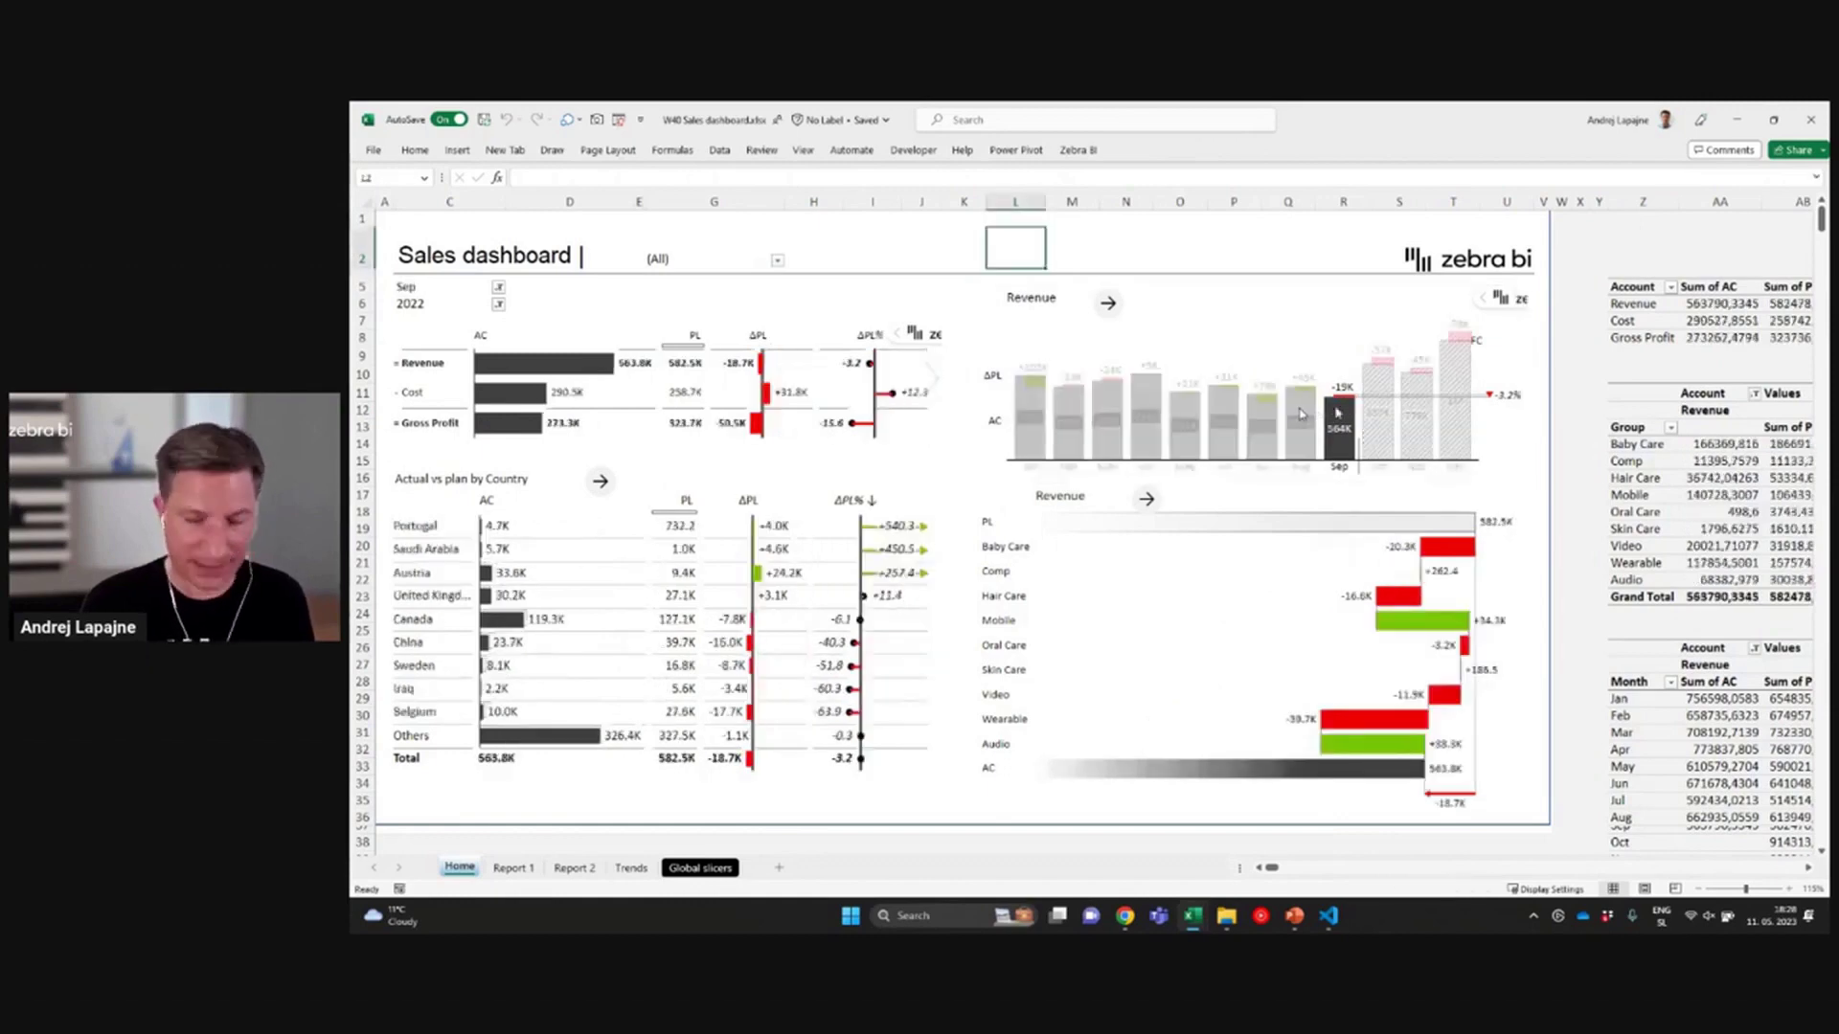
Select July, August and September together in the monthly Revenue chart and switch the charts to Gross Profit from the account table
click(1299, 413)
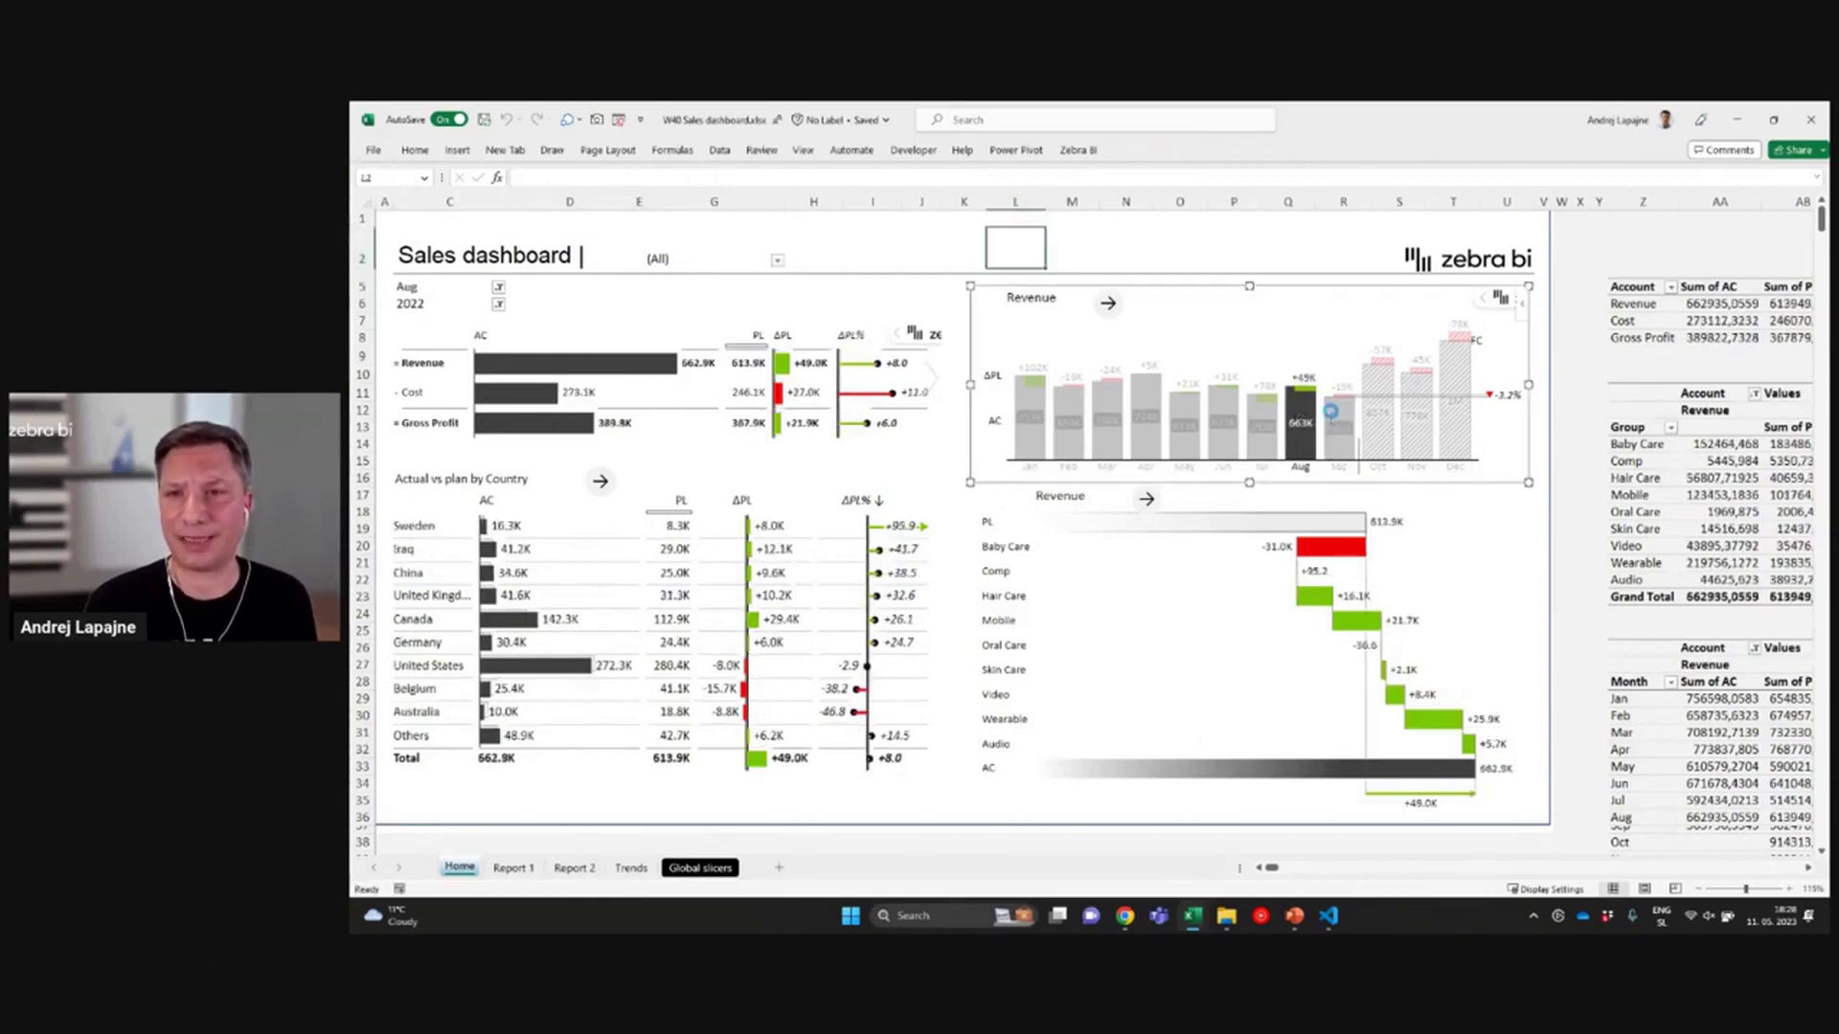
ctrl+click(1335, 418)
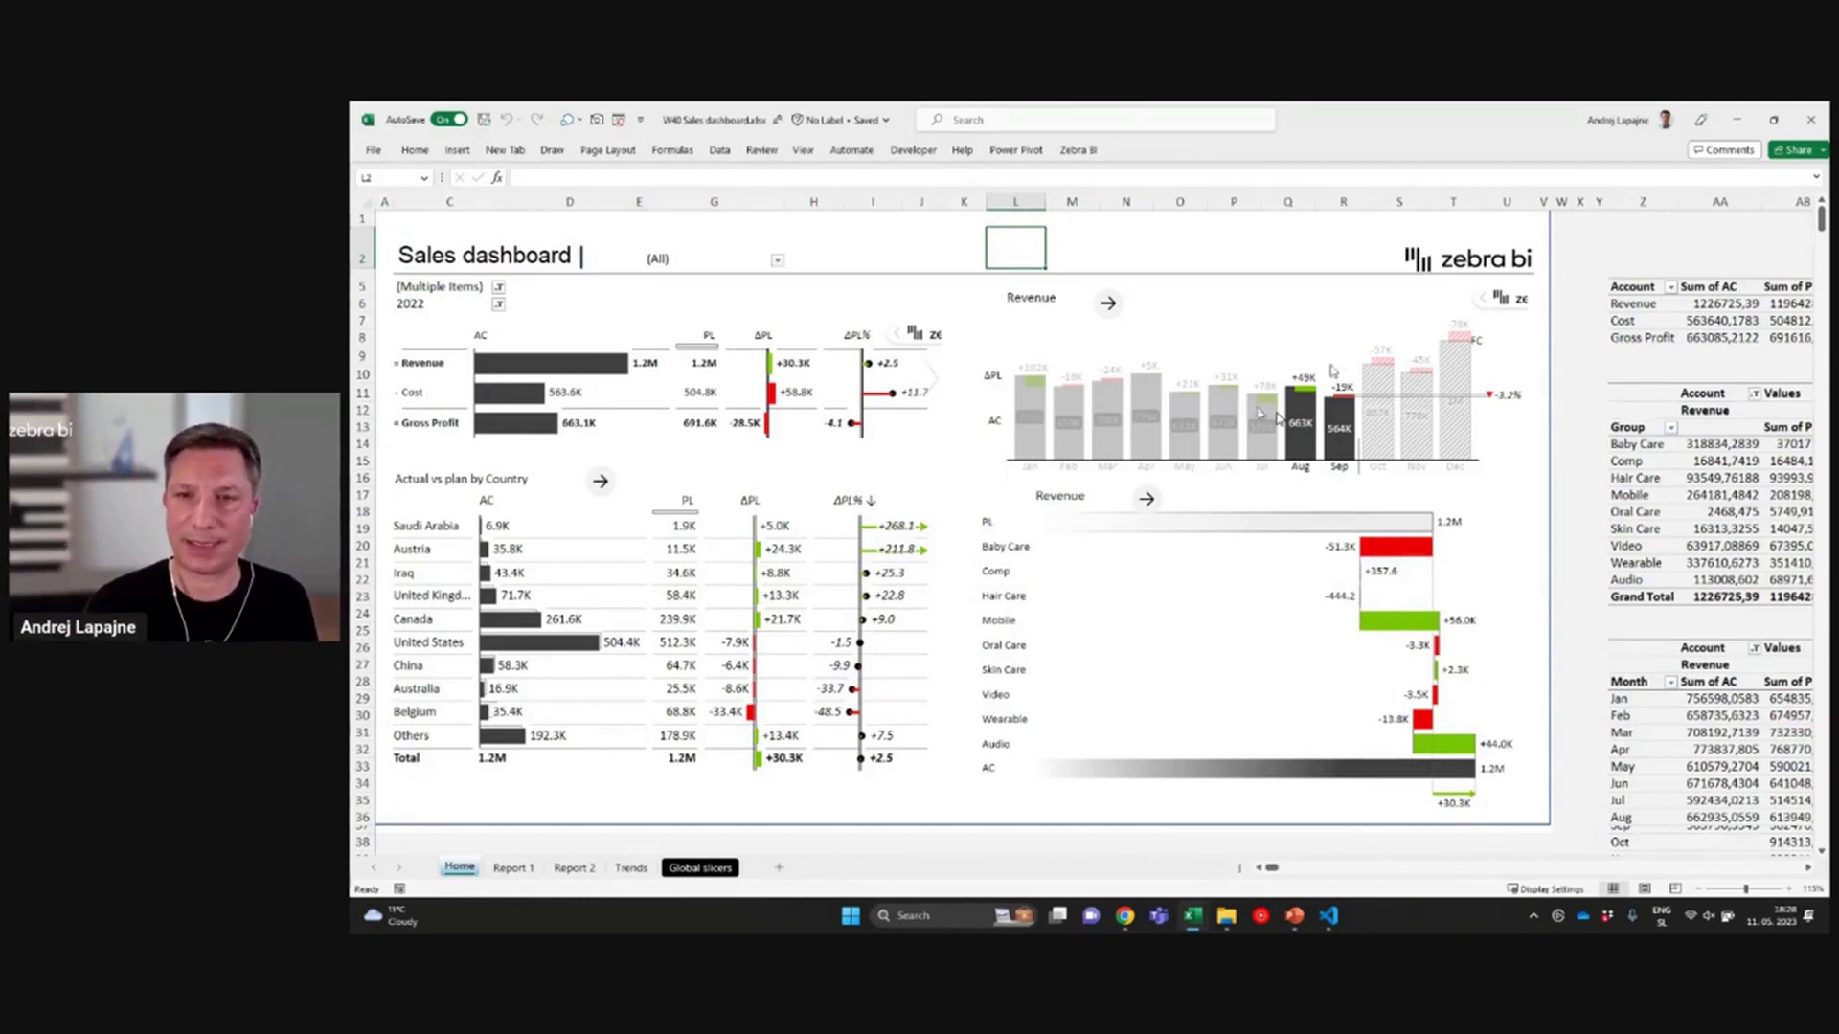
ctrl+click(1251, 407)
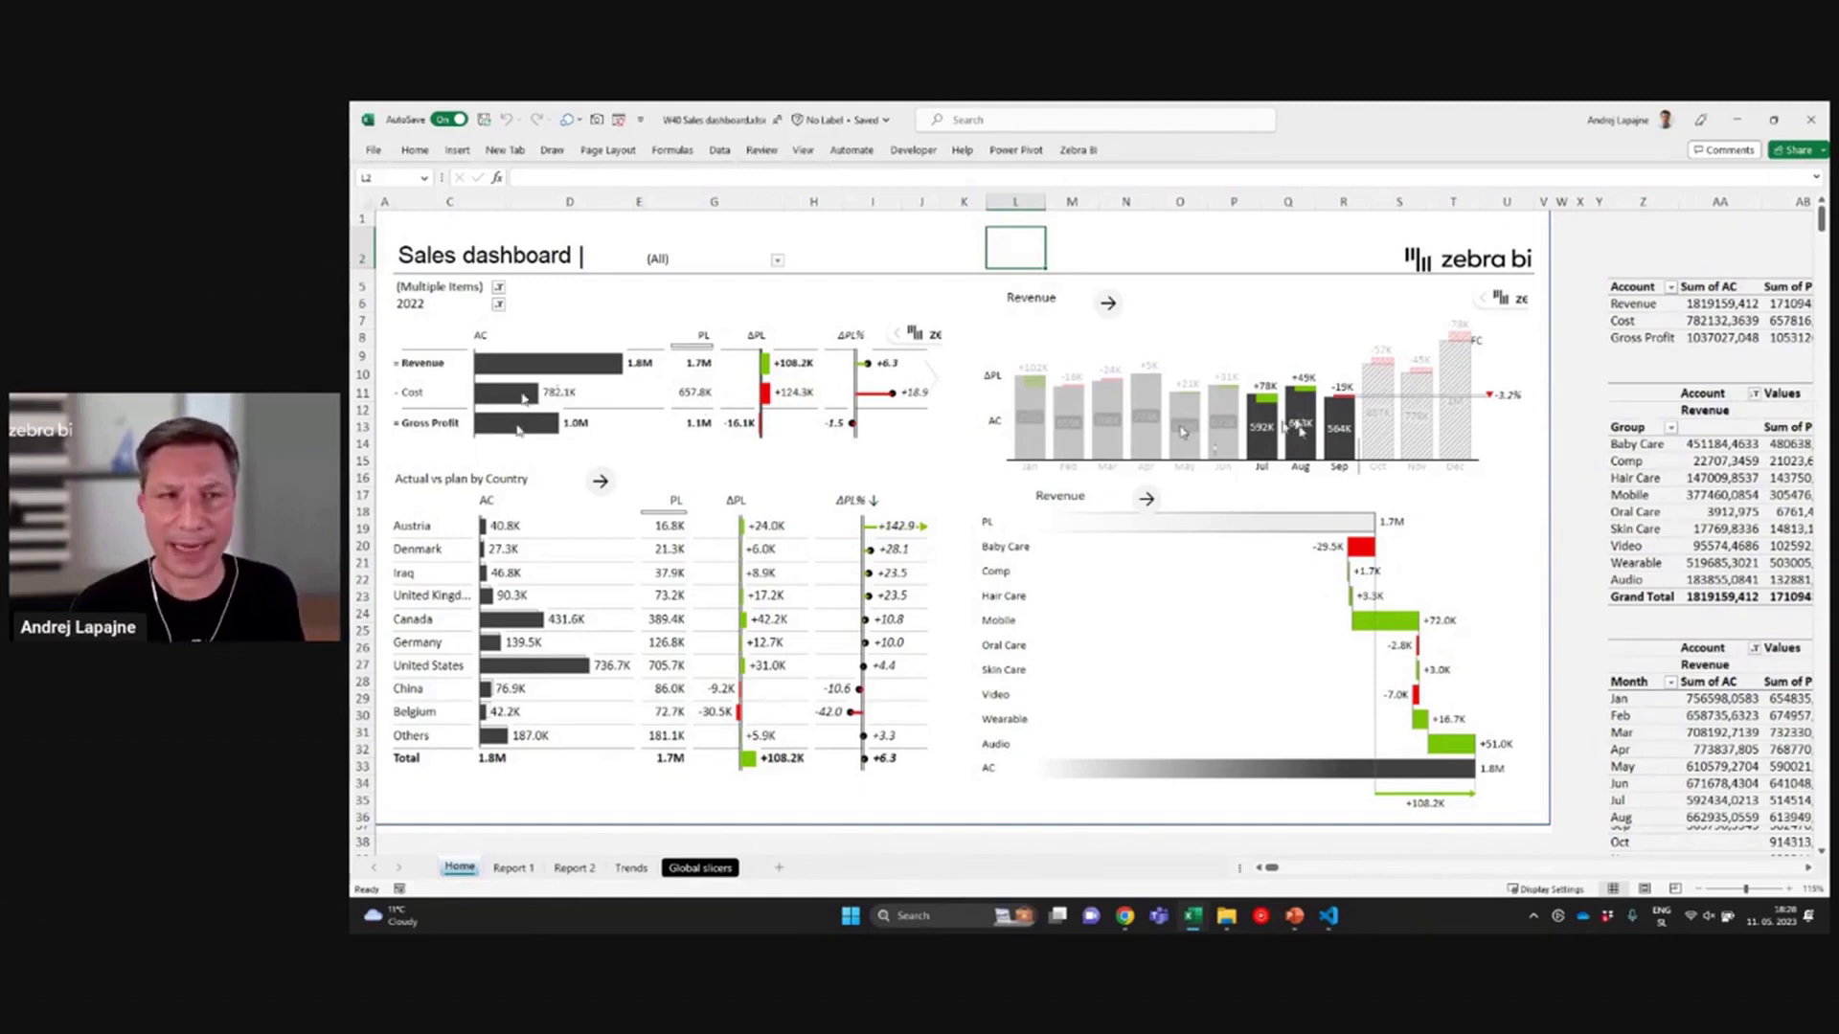
click(532, 372)
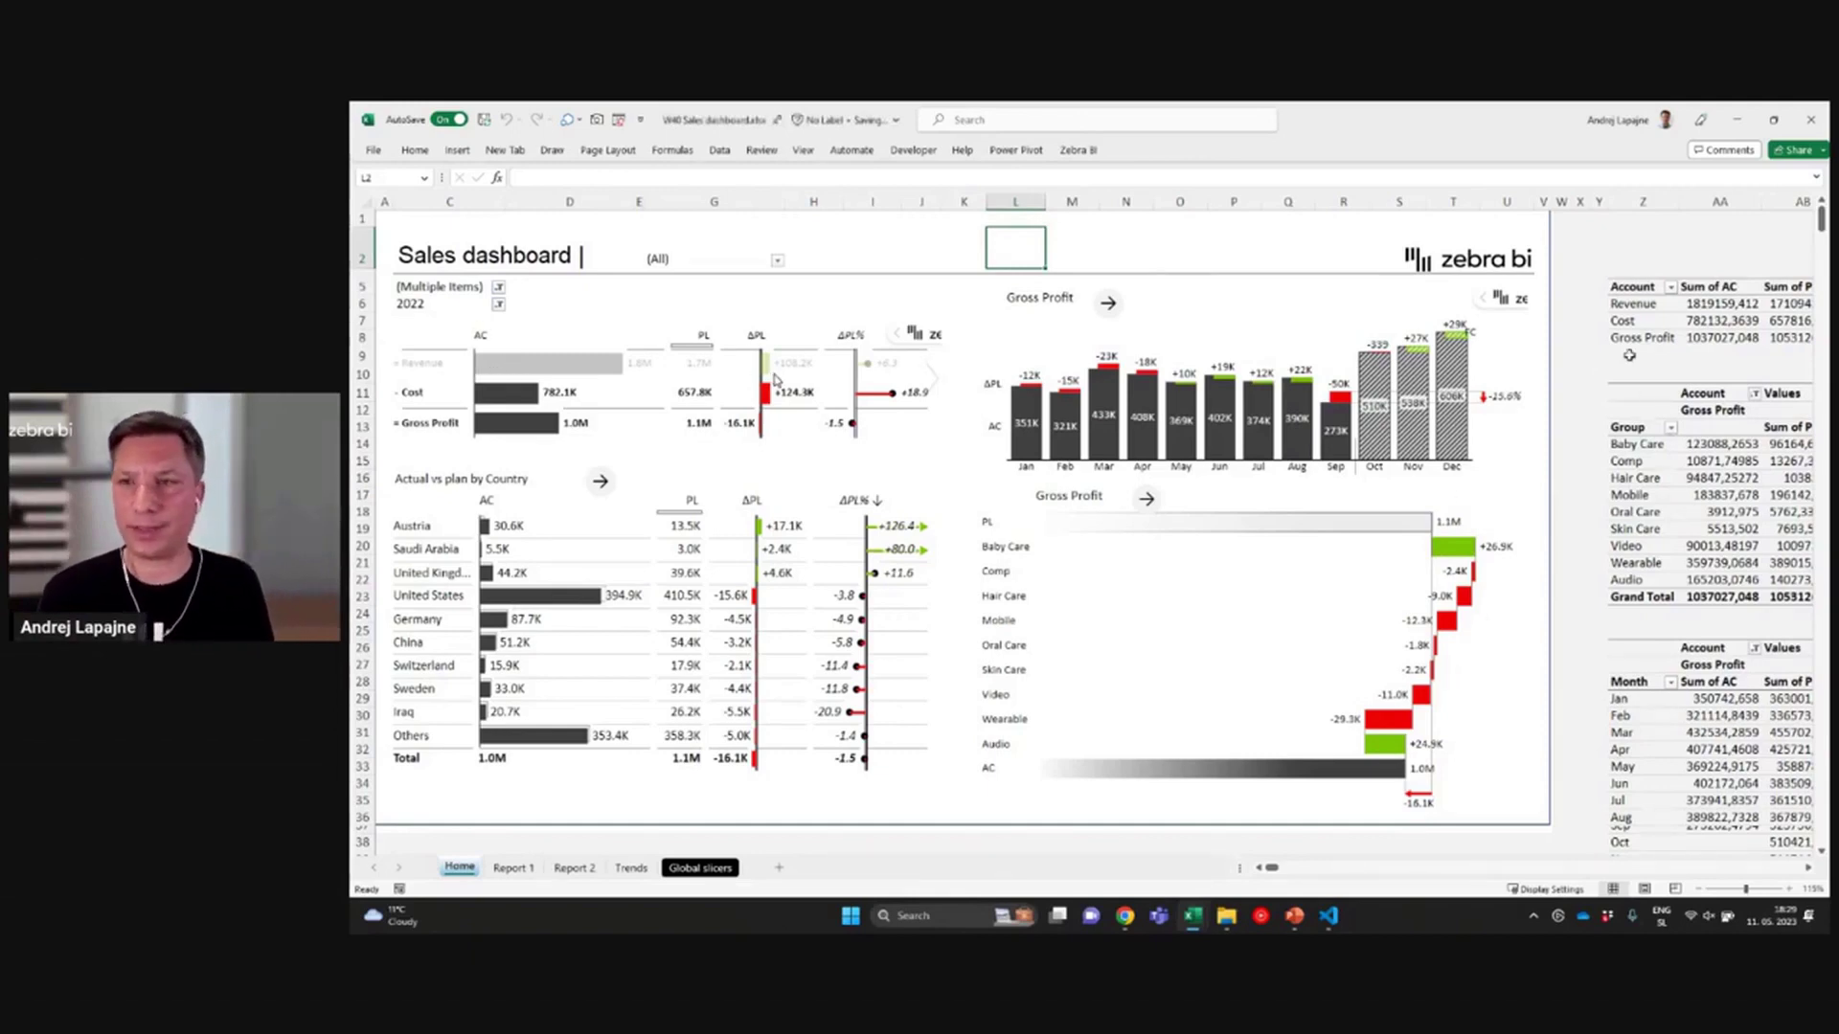
Delete the account variance table above the Actual vs plan by Country table
click(841, 334)
click(843, 335)
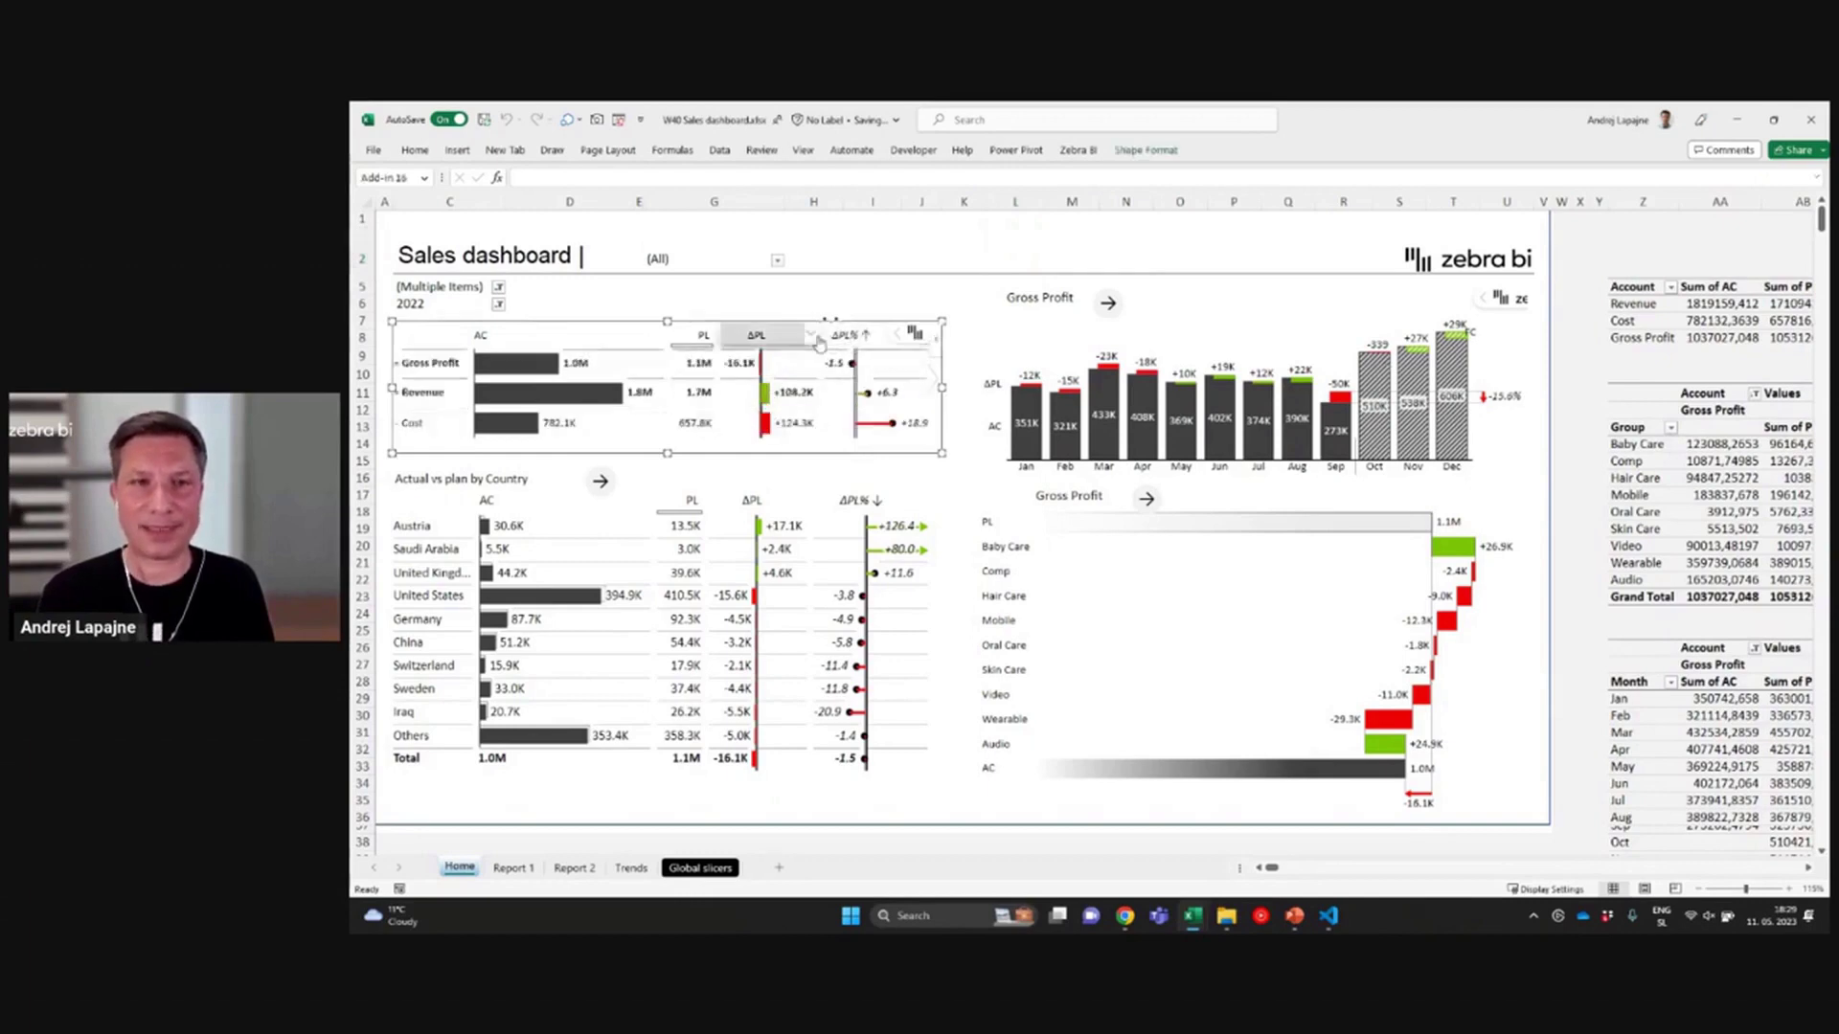
click(844, 337)
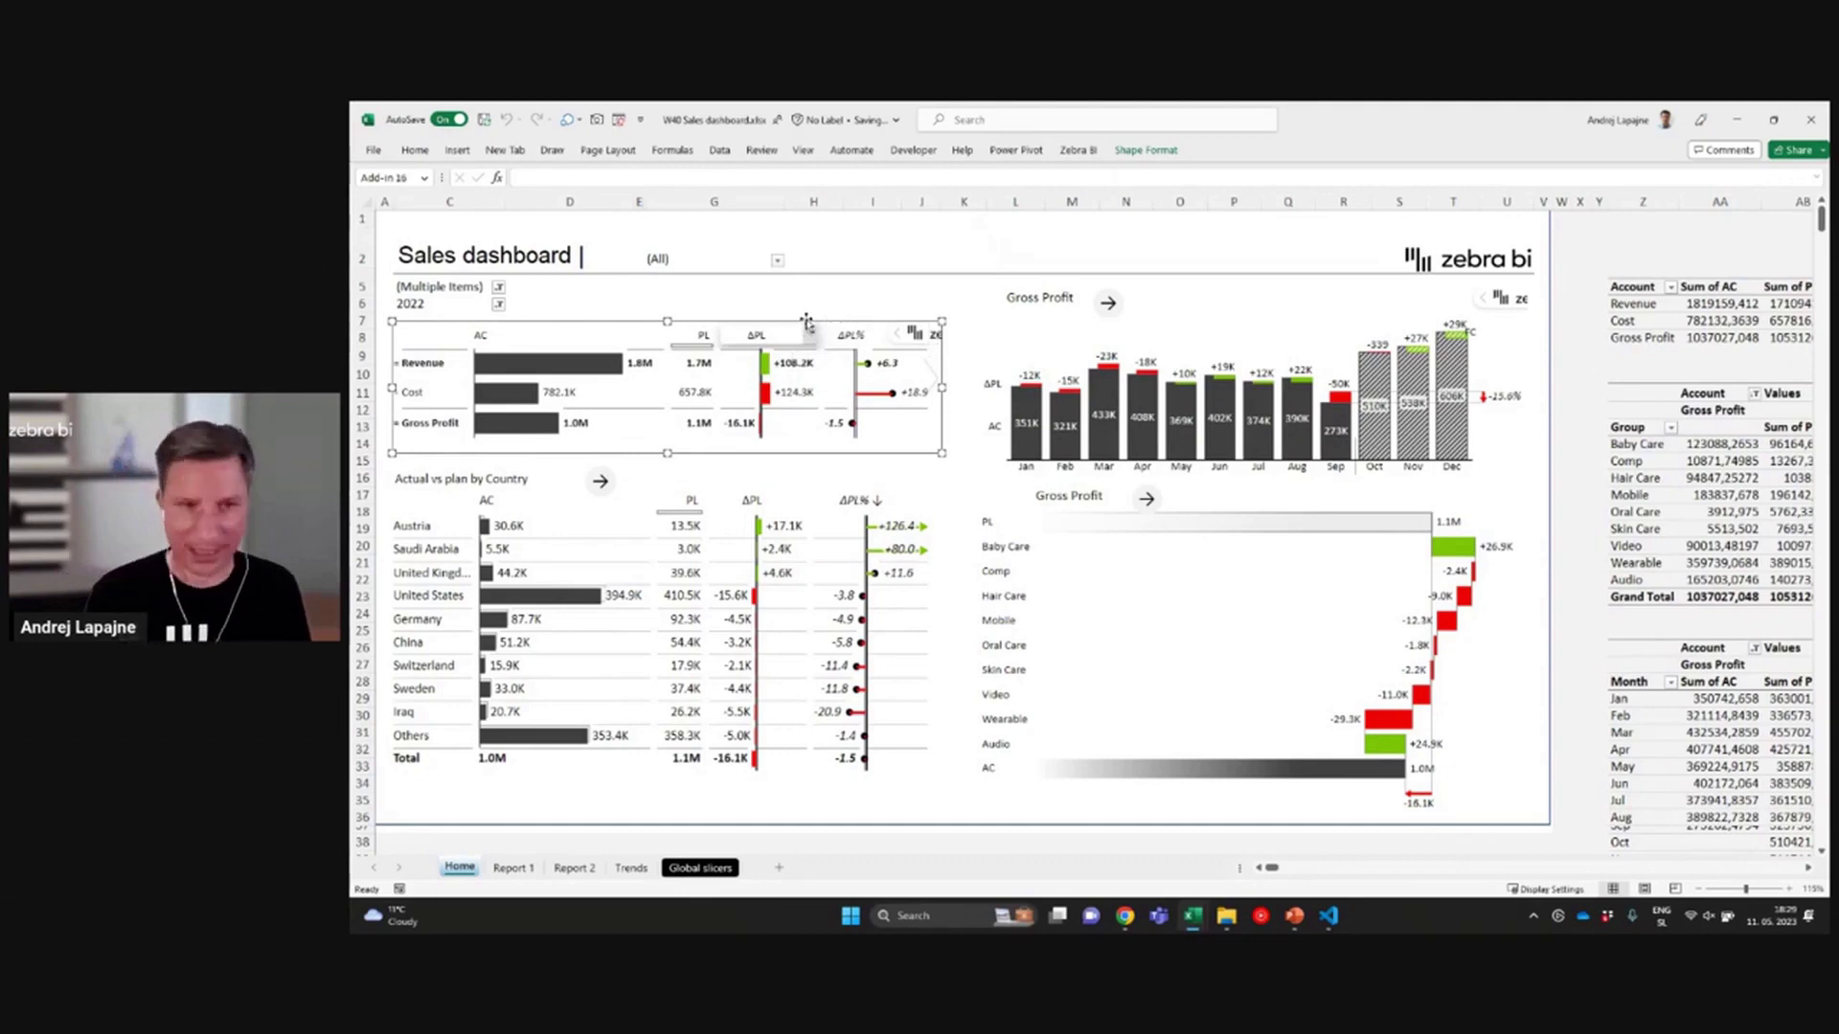
key(Delete)
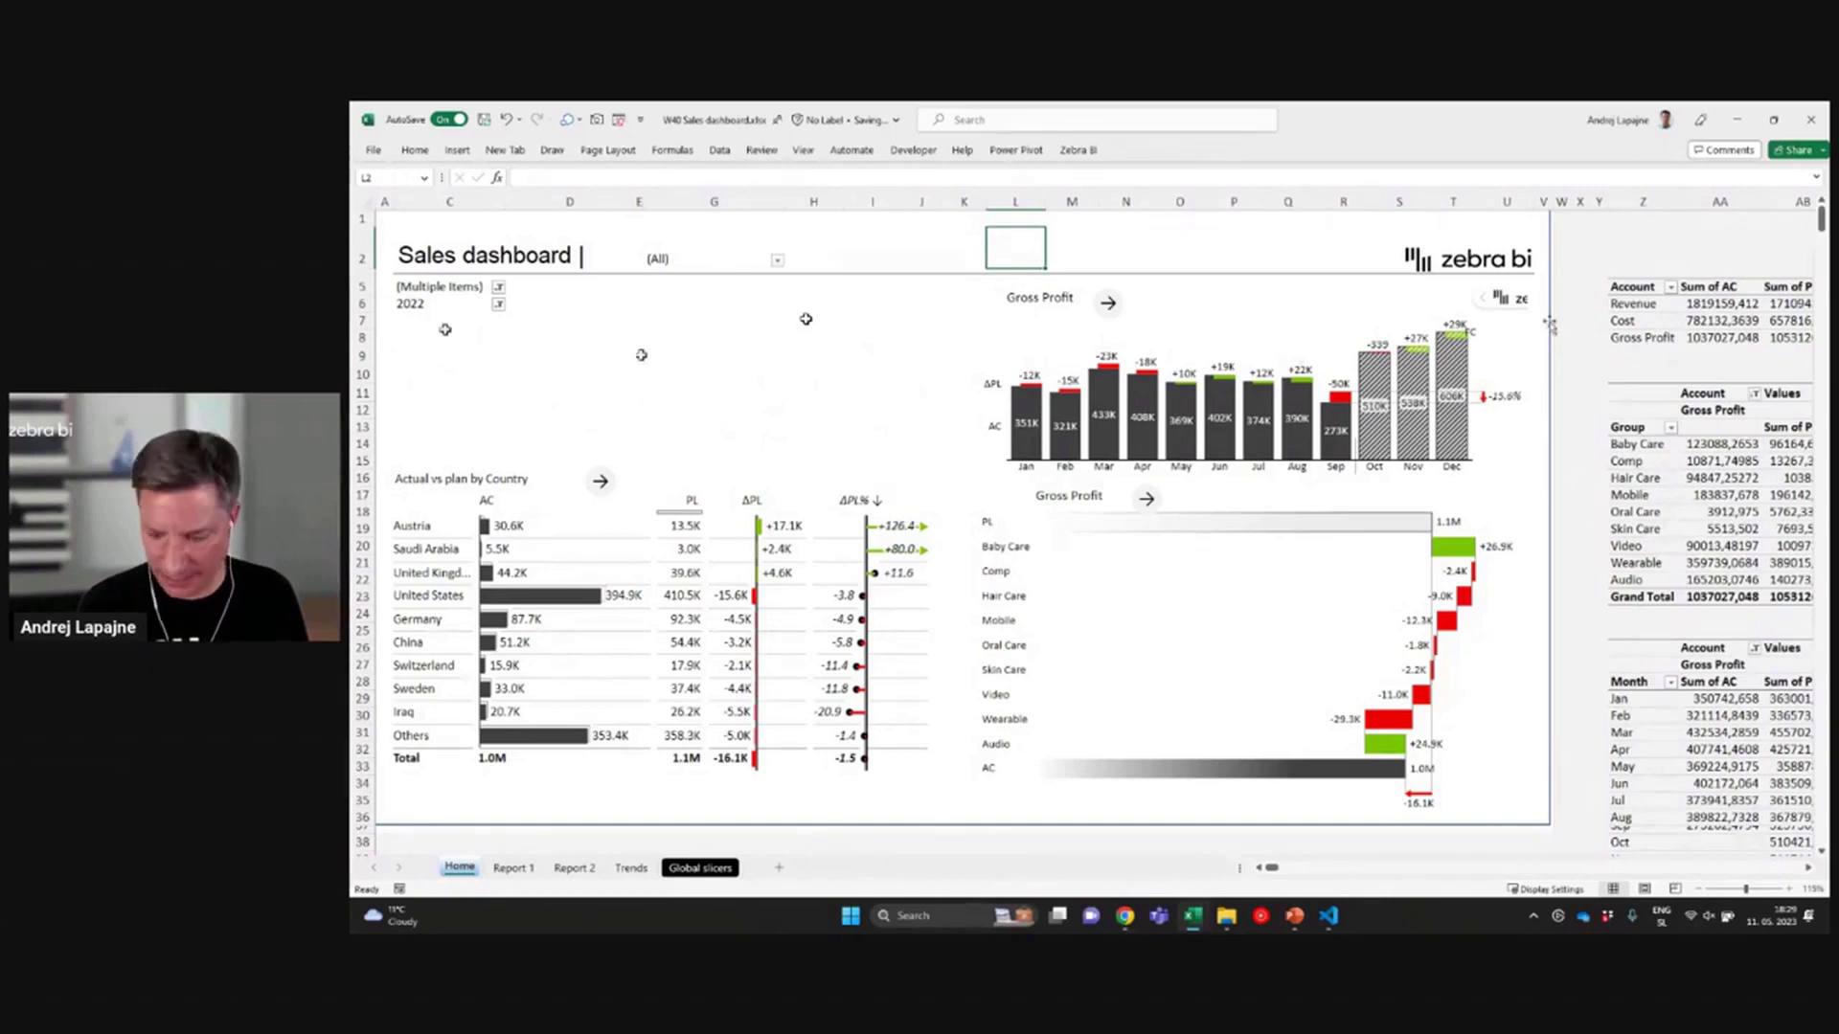
Insert a Zebra BI Tables add-in based on the Account pivot table with Sum of AC and Sum of PL
click(1690, 321)
key(Right)
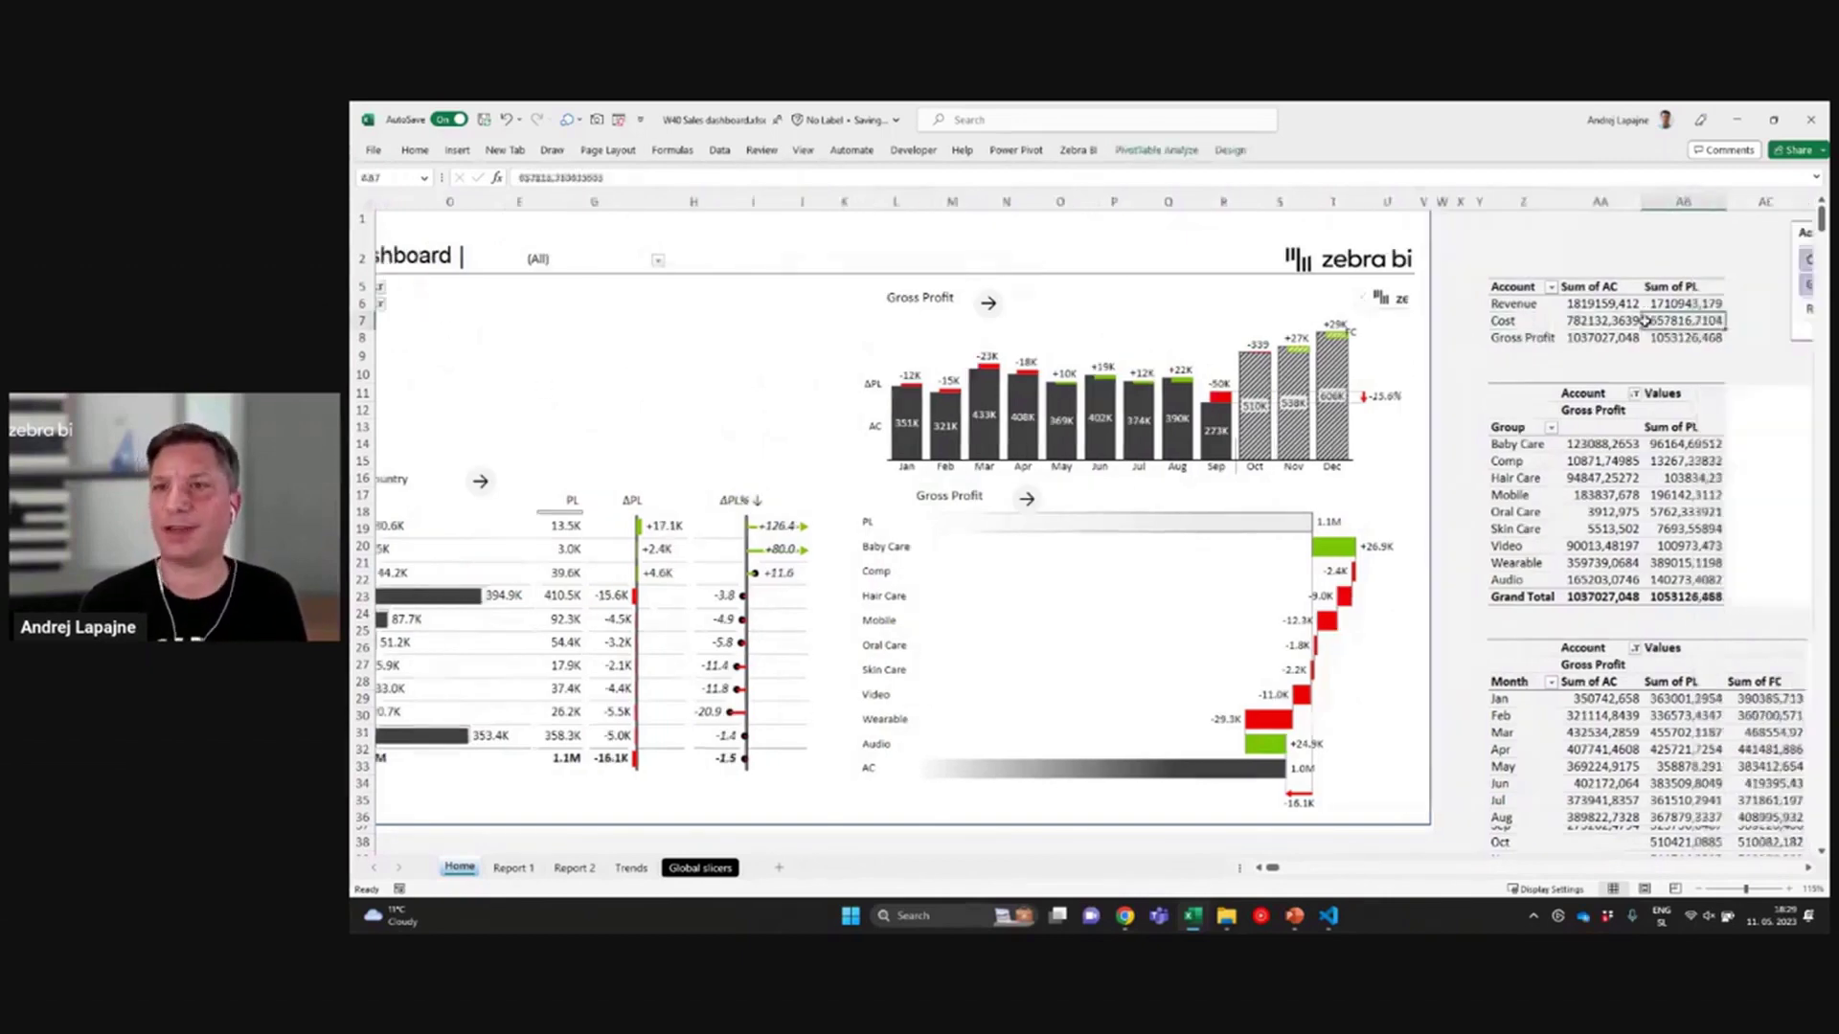
scroll(1644, 321, right, 2)
key(Left)
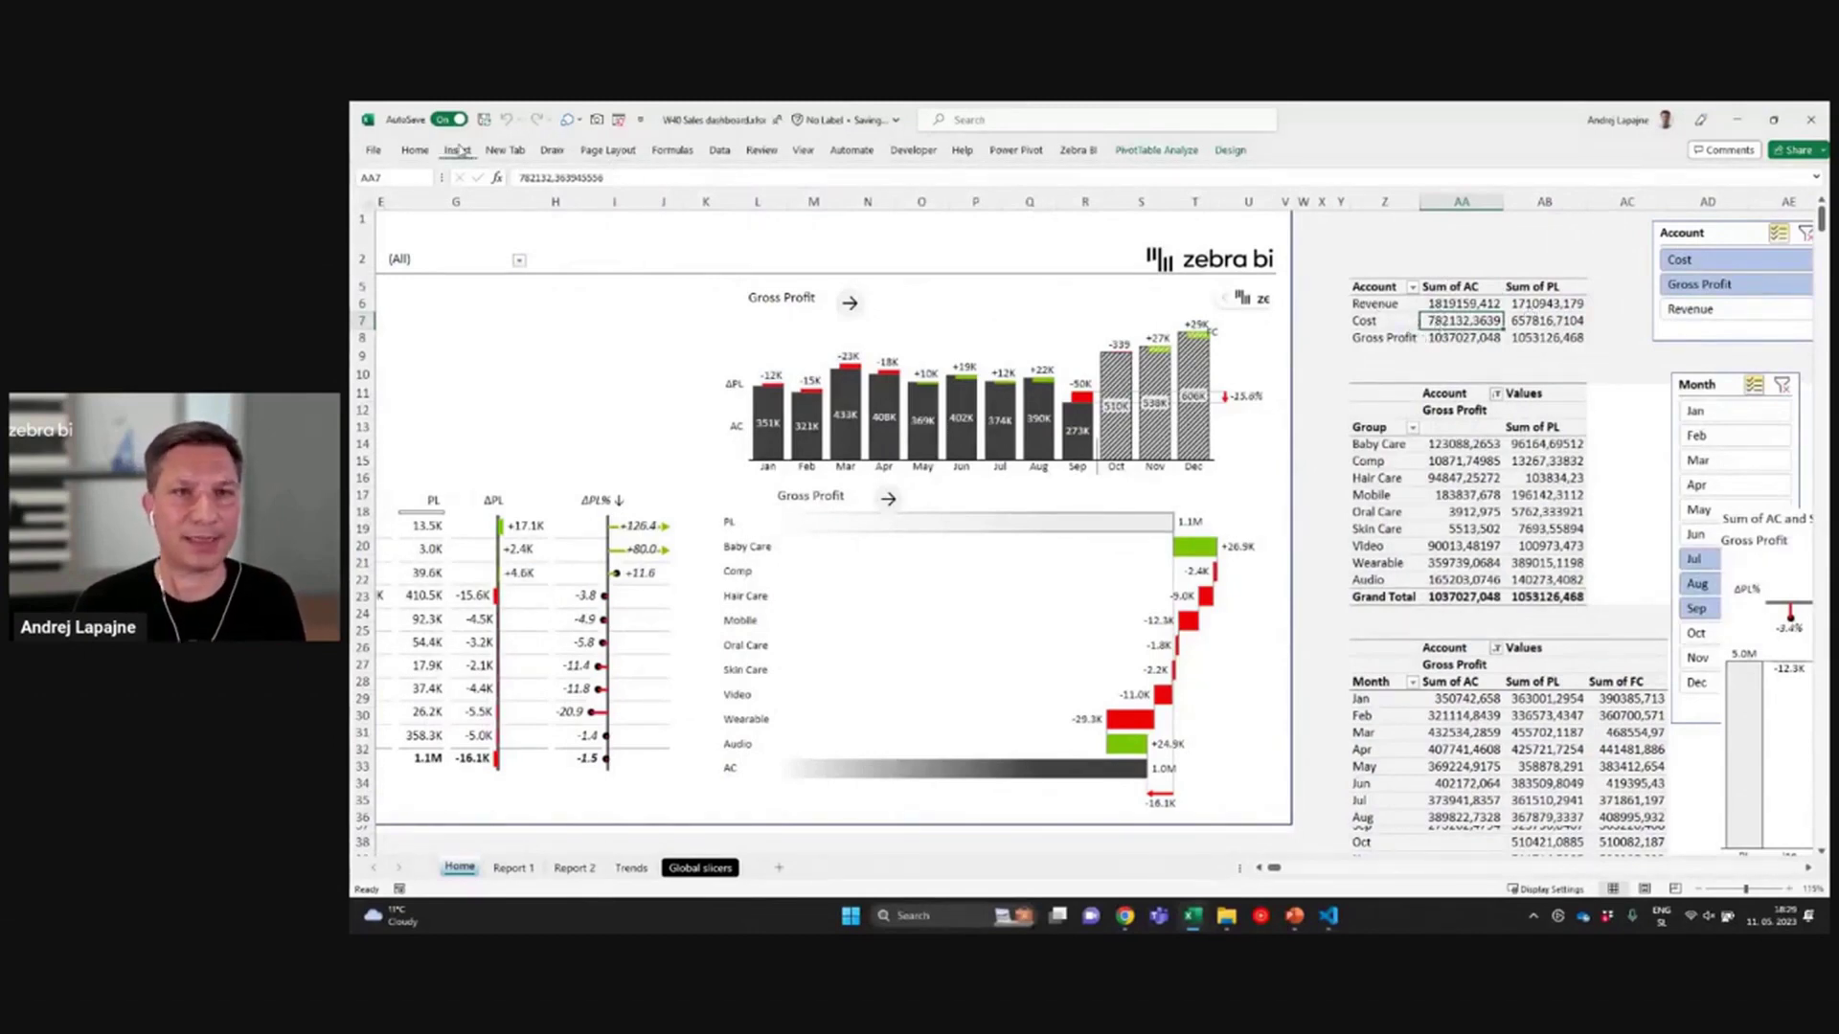
click(458, 151)
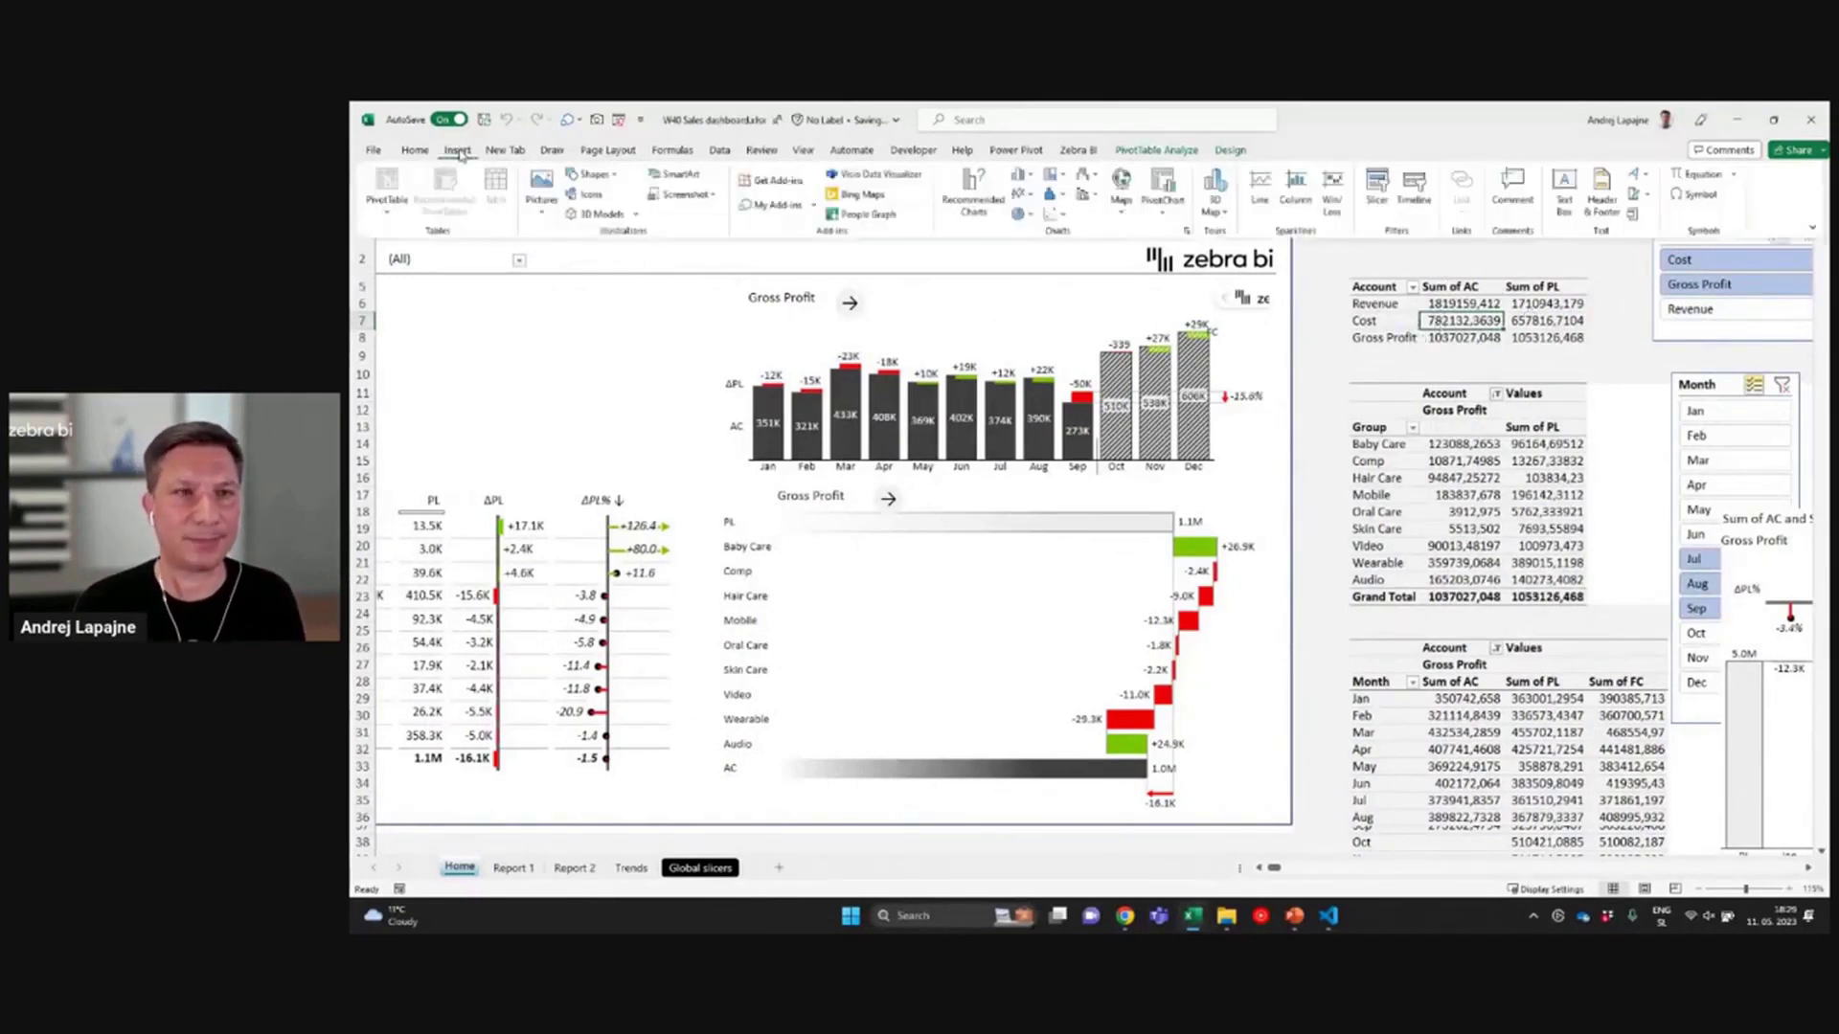
click(810, 218)
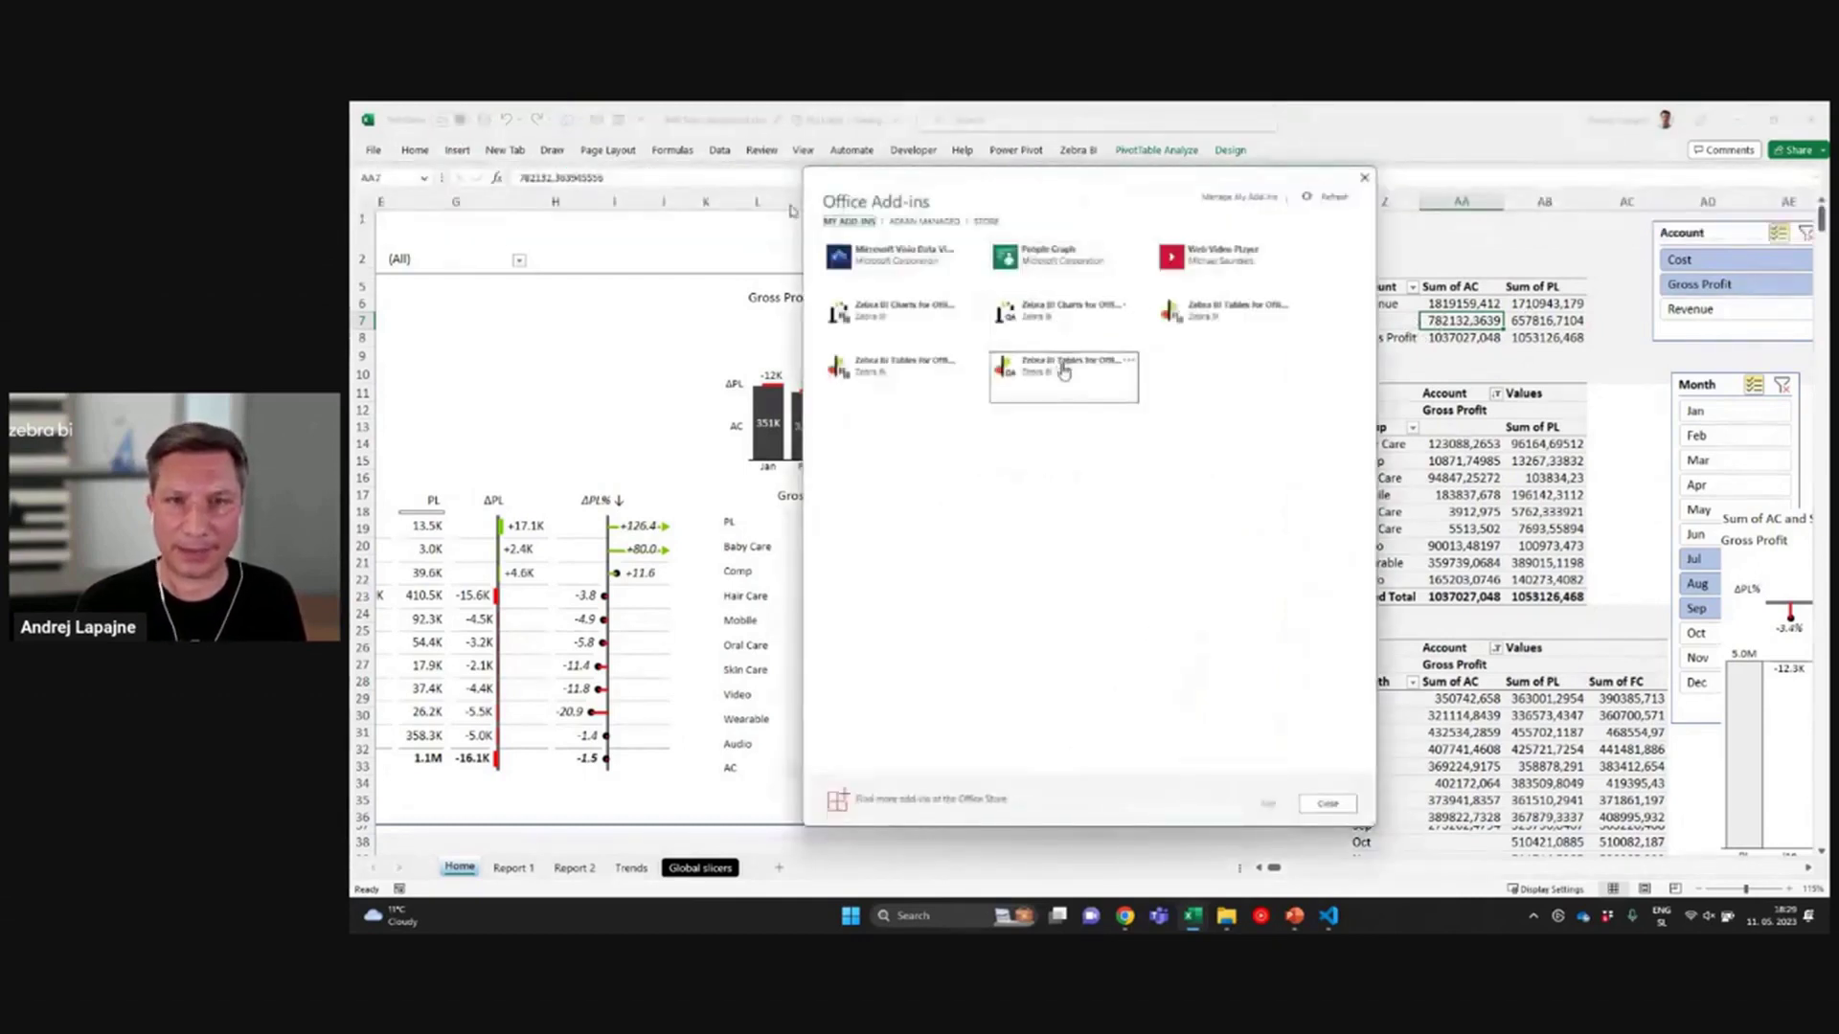
click(1063, 373)
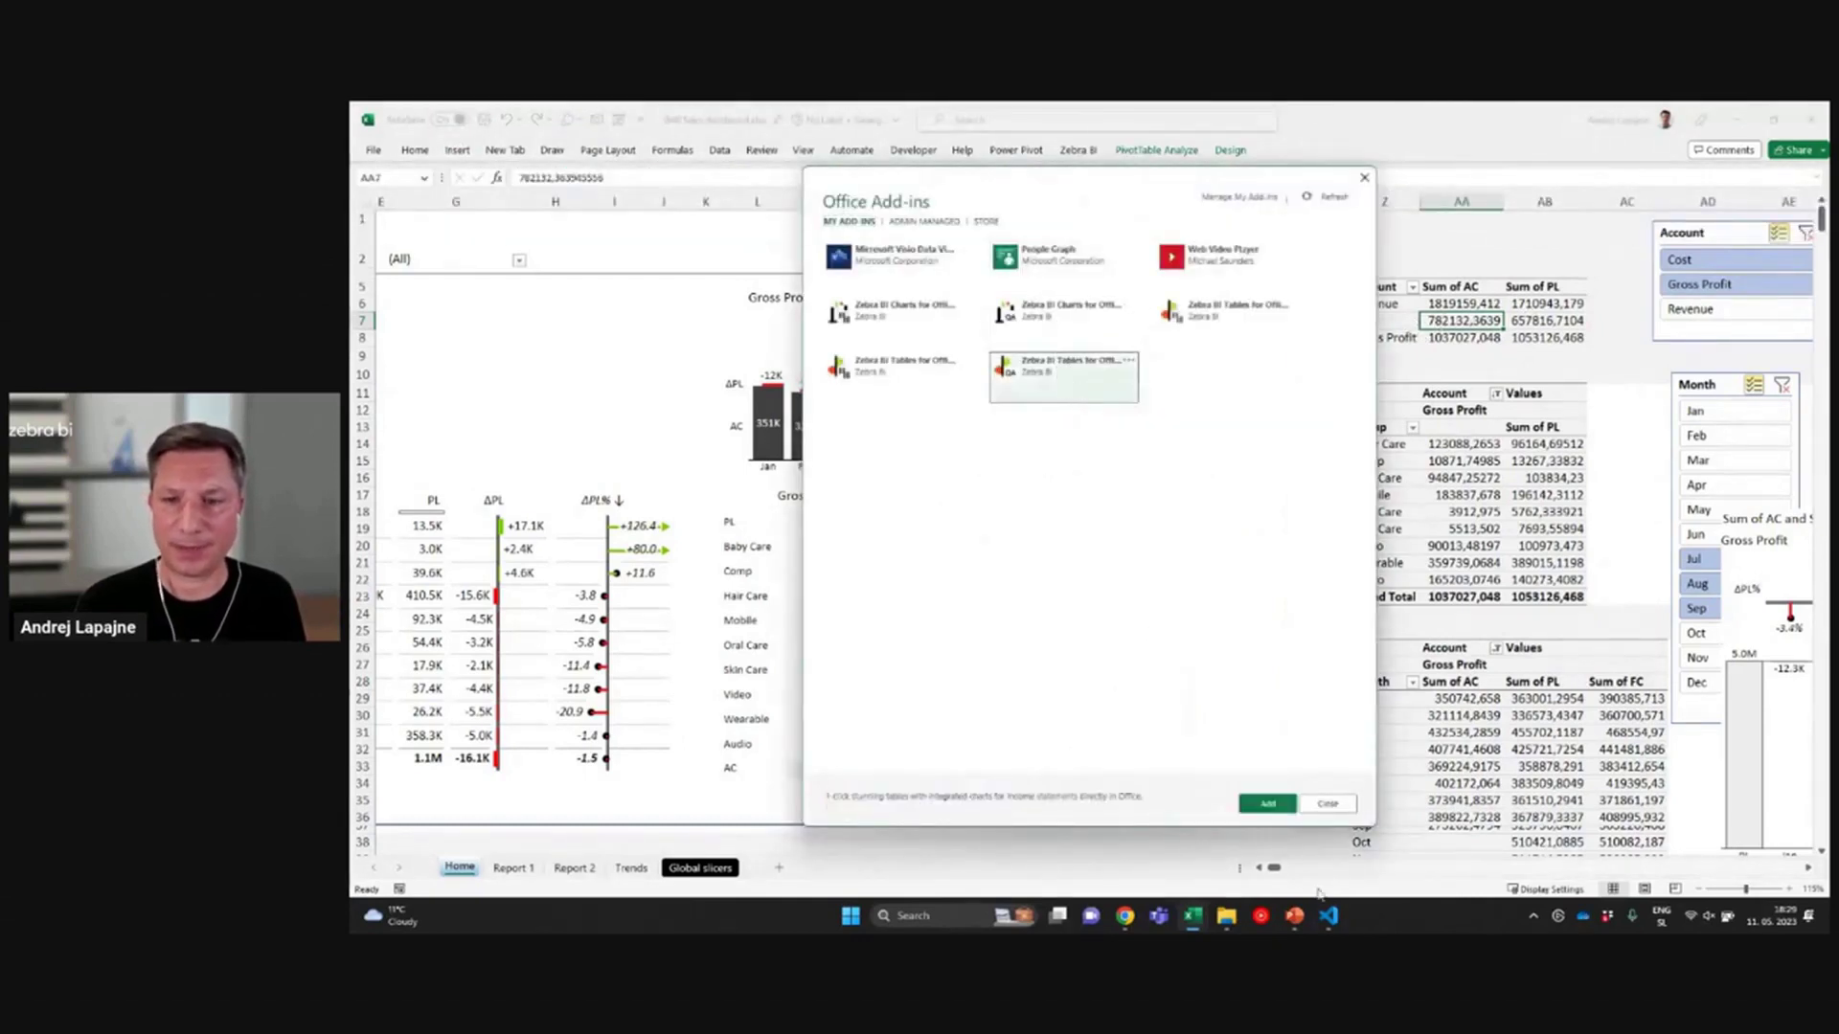
click(1267, 805)
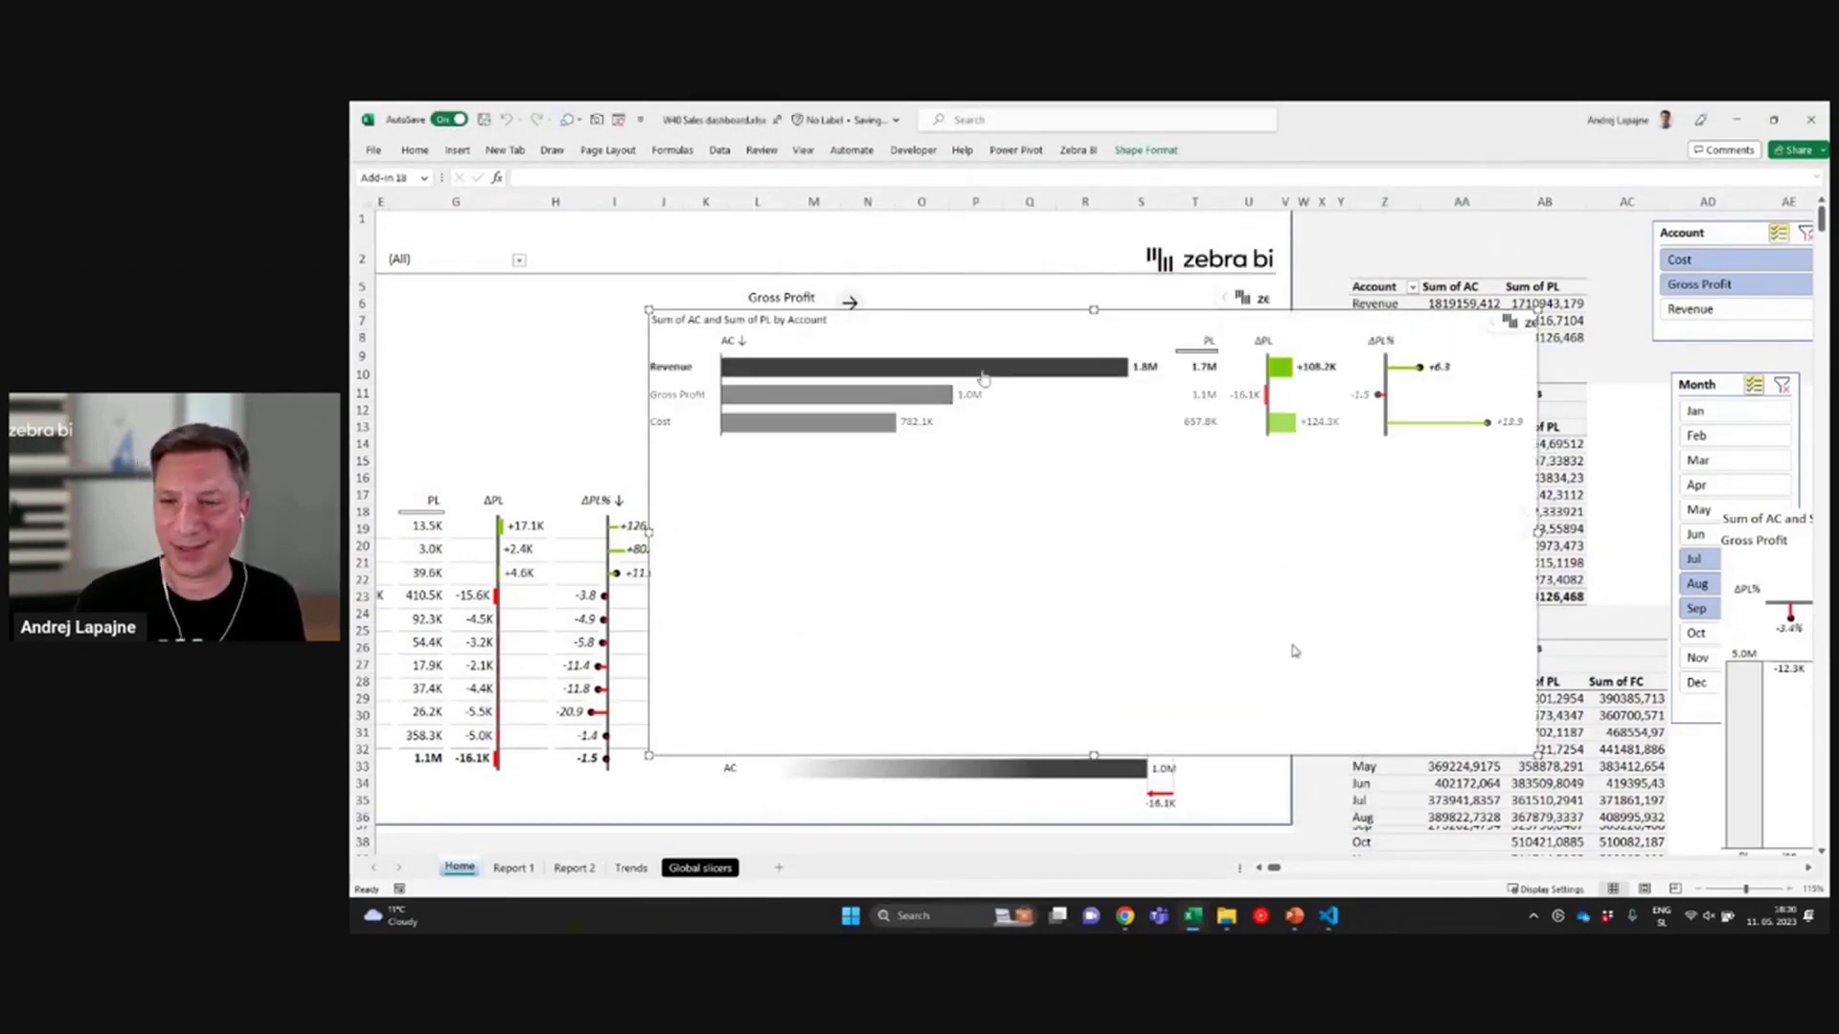
Resize the new account table and fit it into the empty space above the Actual vs plan by Country table
drag(1535, 753, 1136, 498)
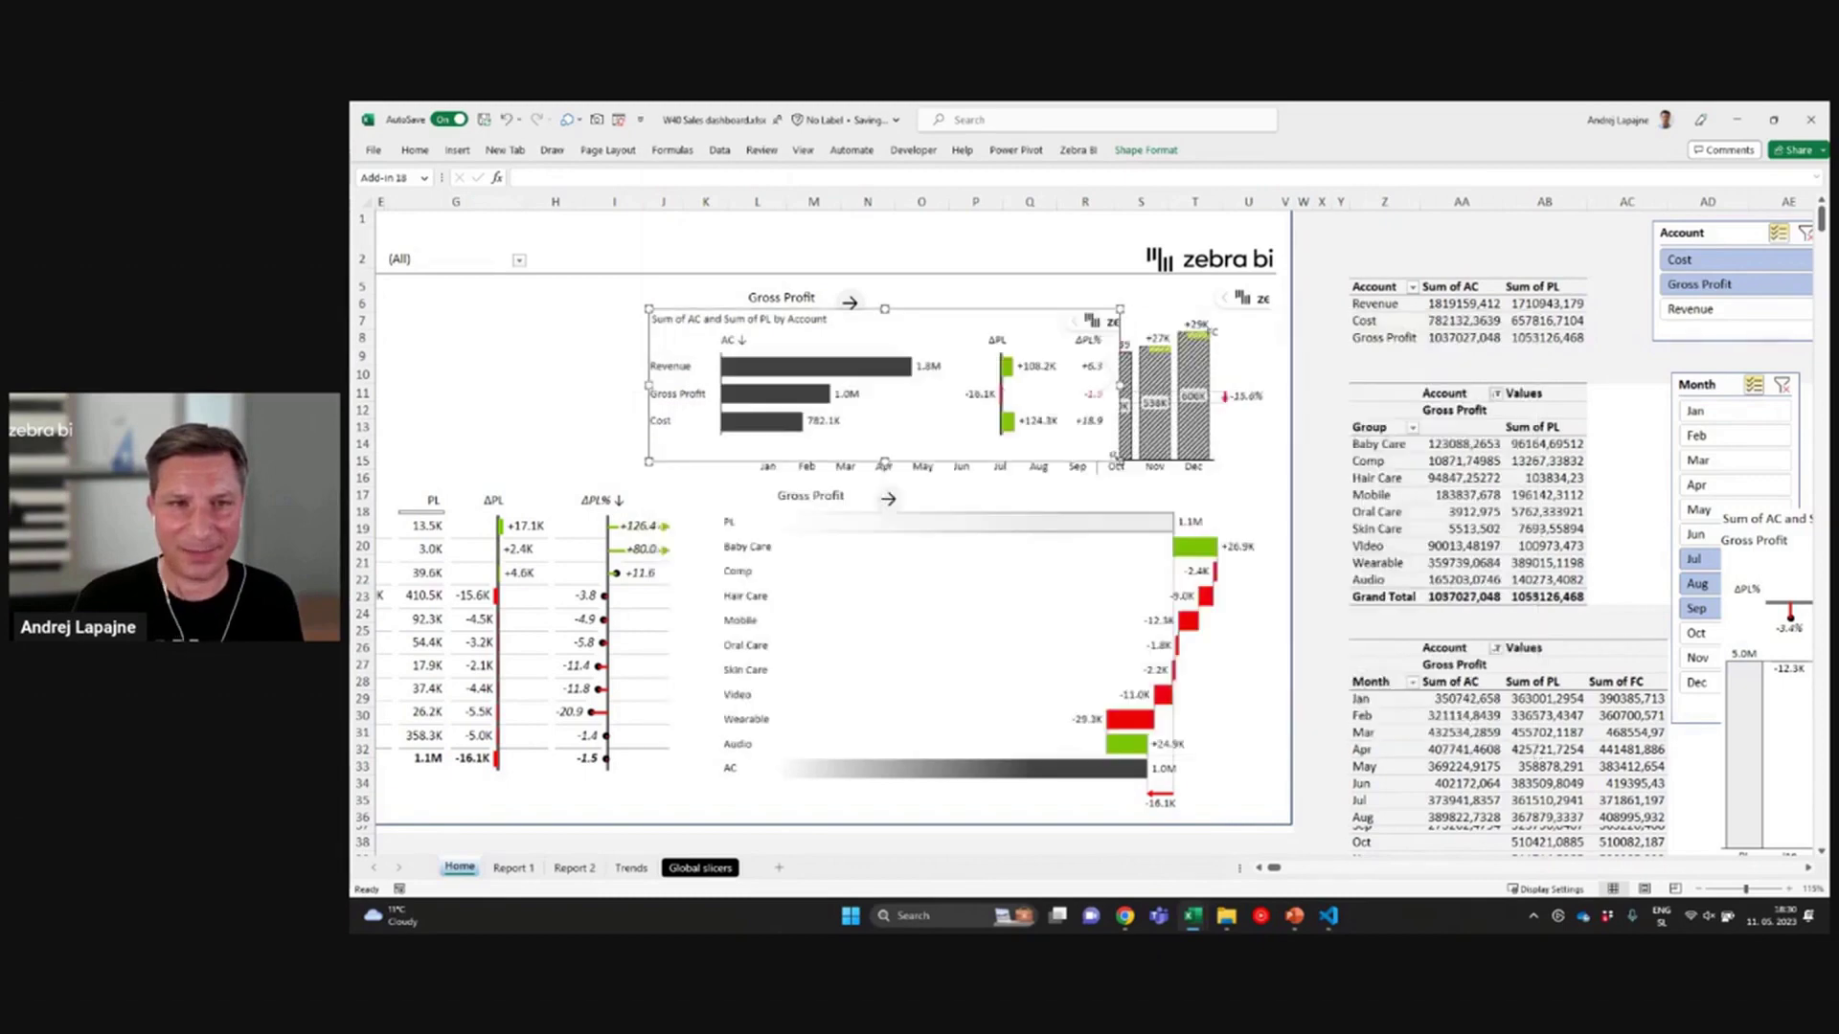
drag(837, 307, 433, 314)
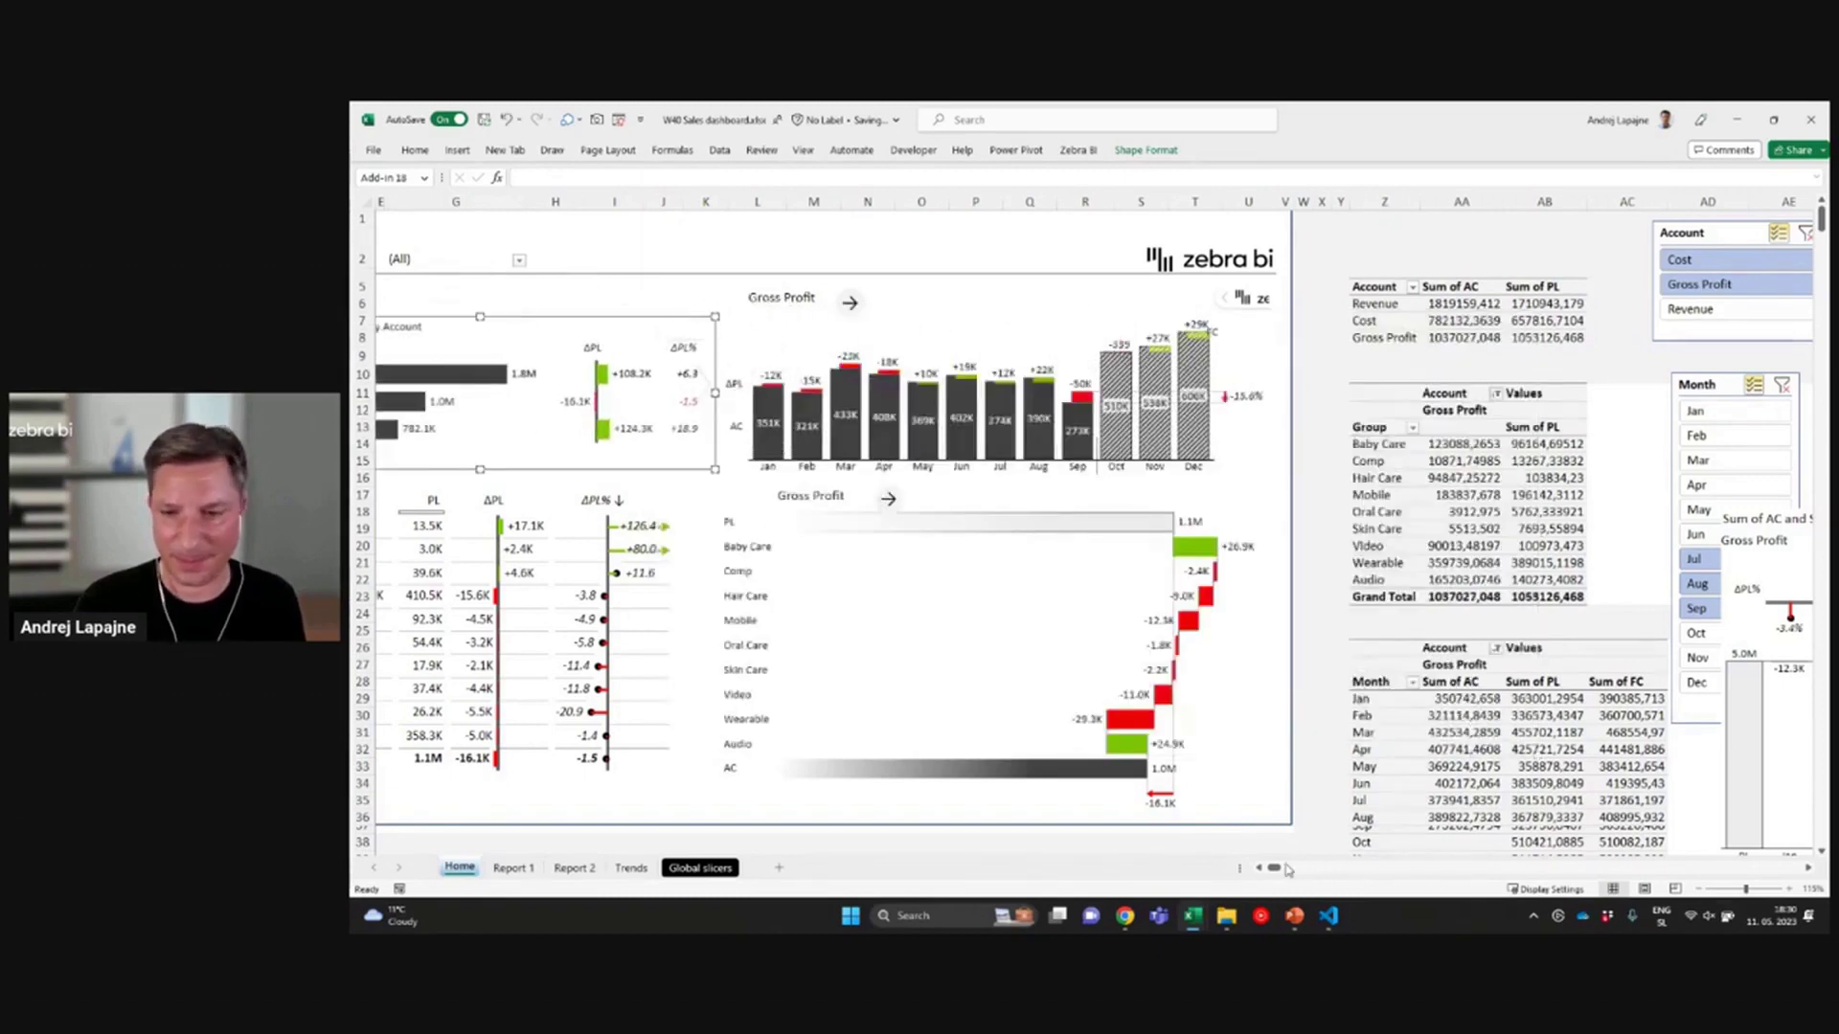
drag(1278, 870, 1271, 870)
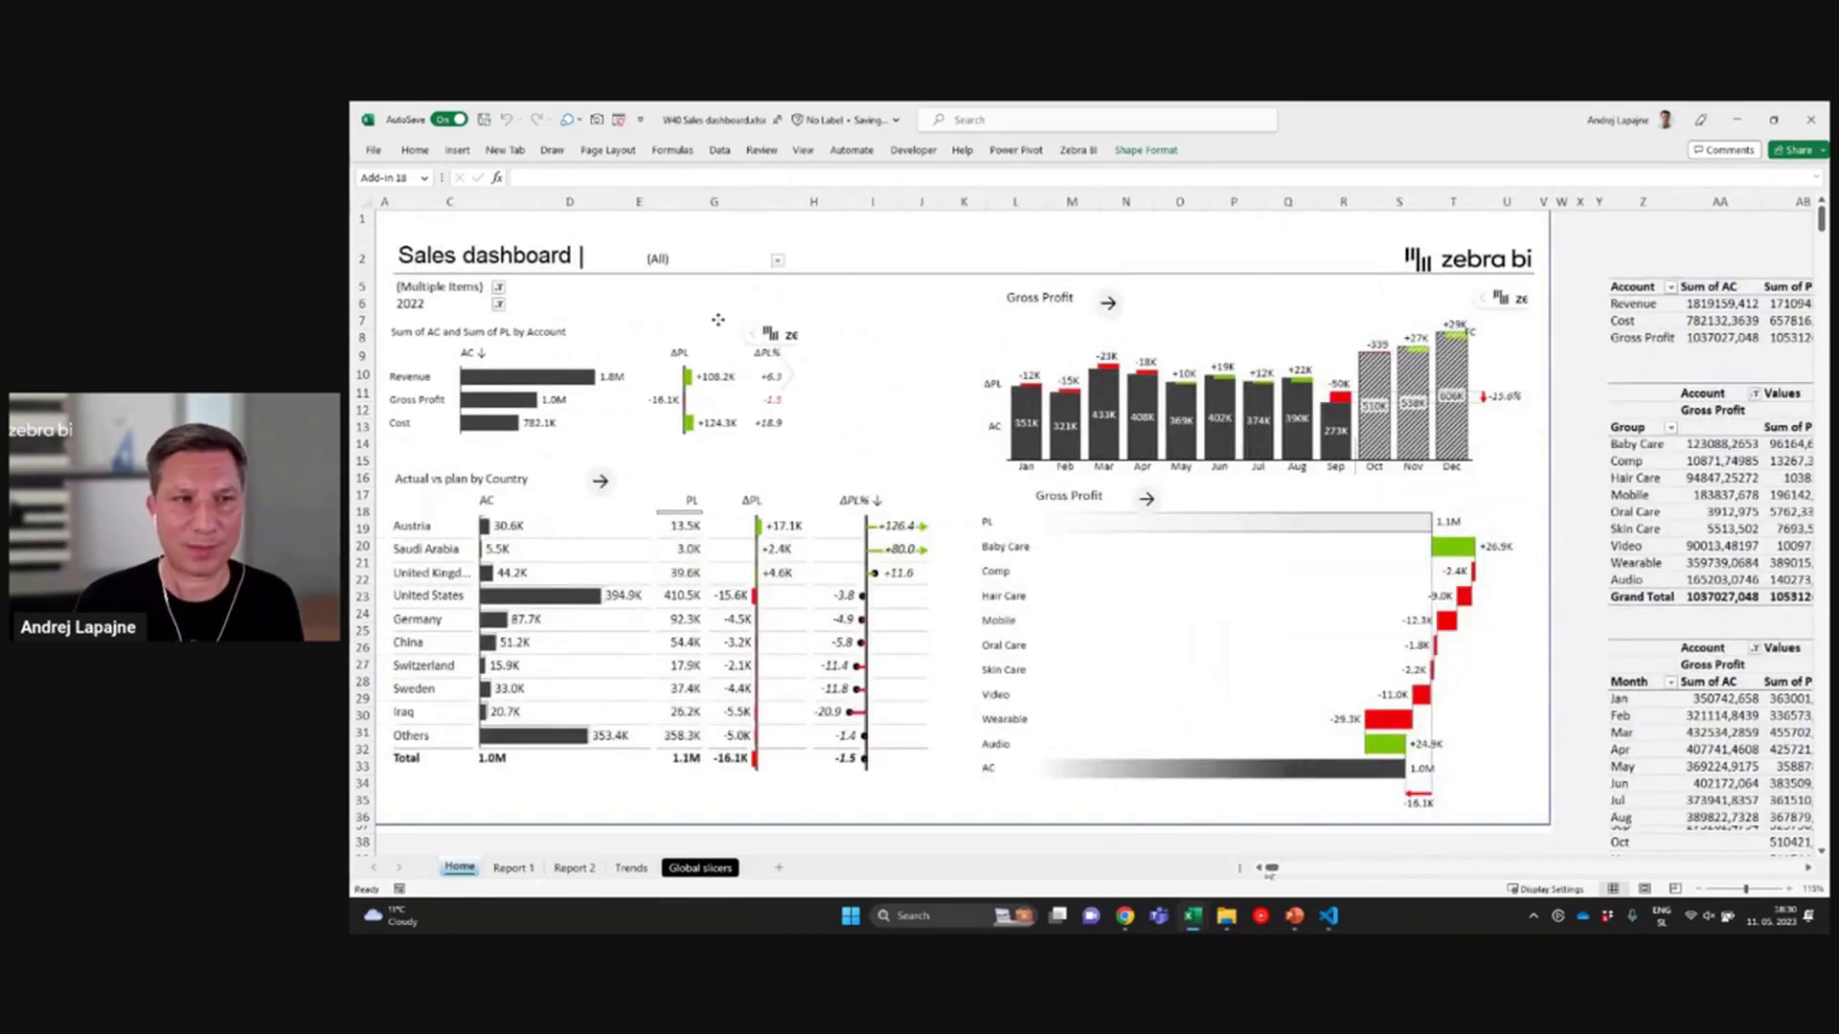
drag(754, 321, 735, 325)
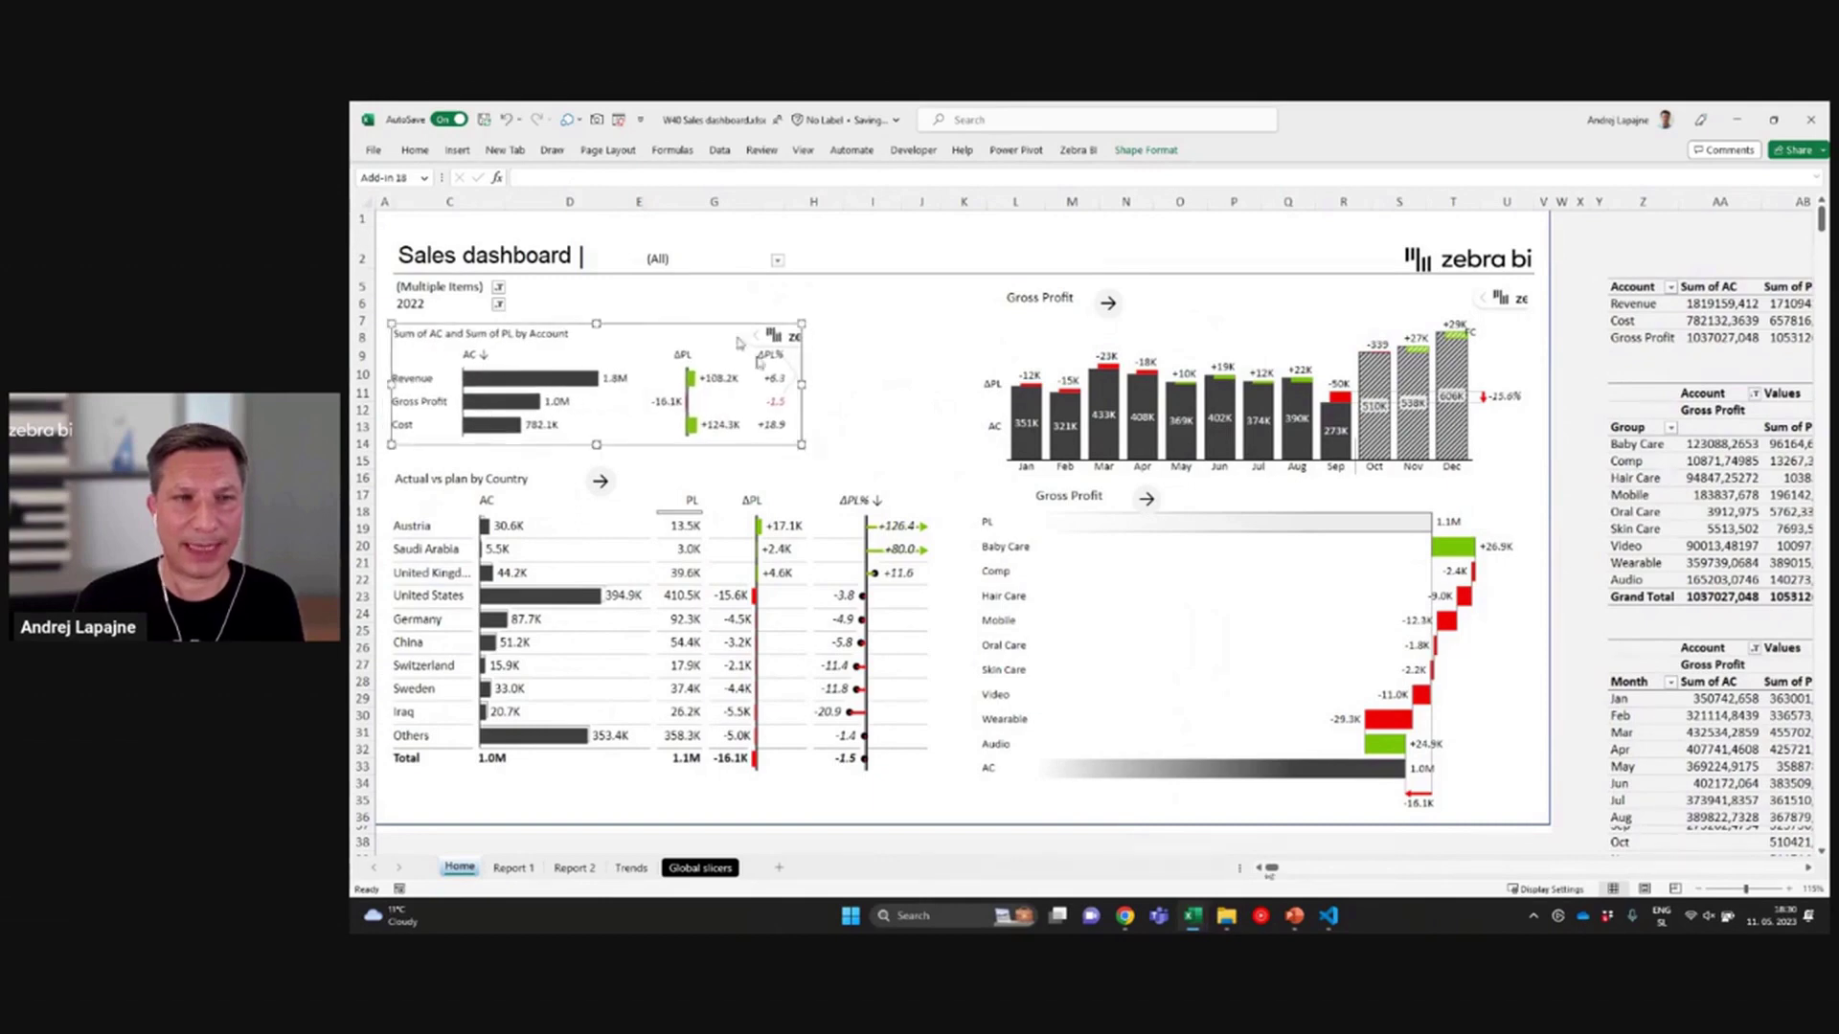
drag(801, 445, 940, 454)
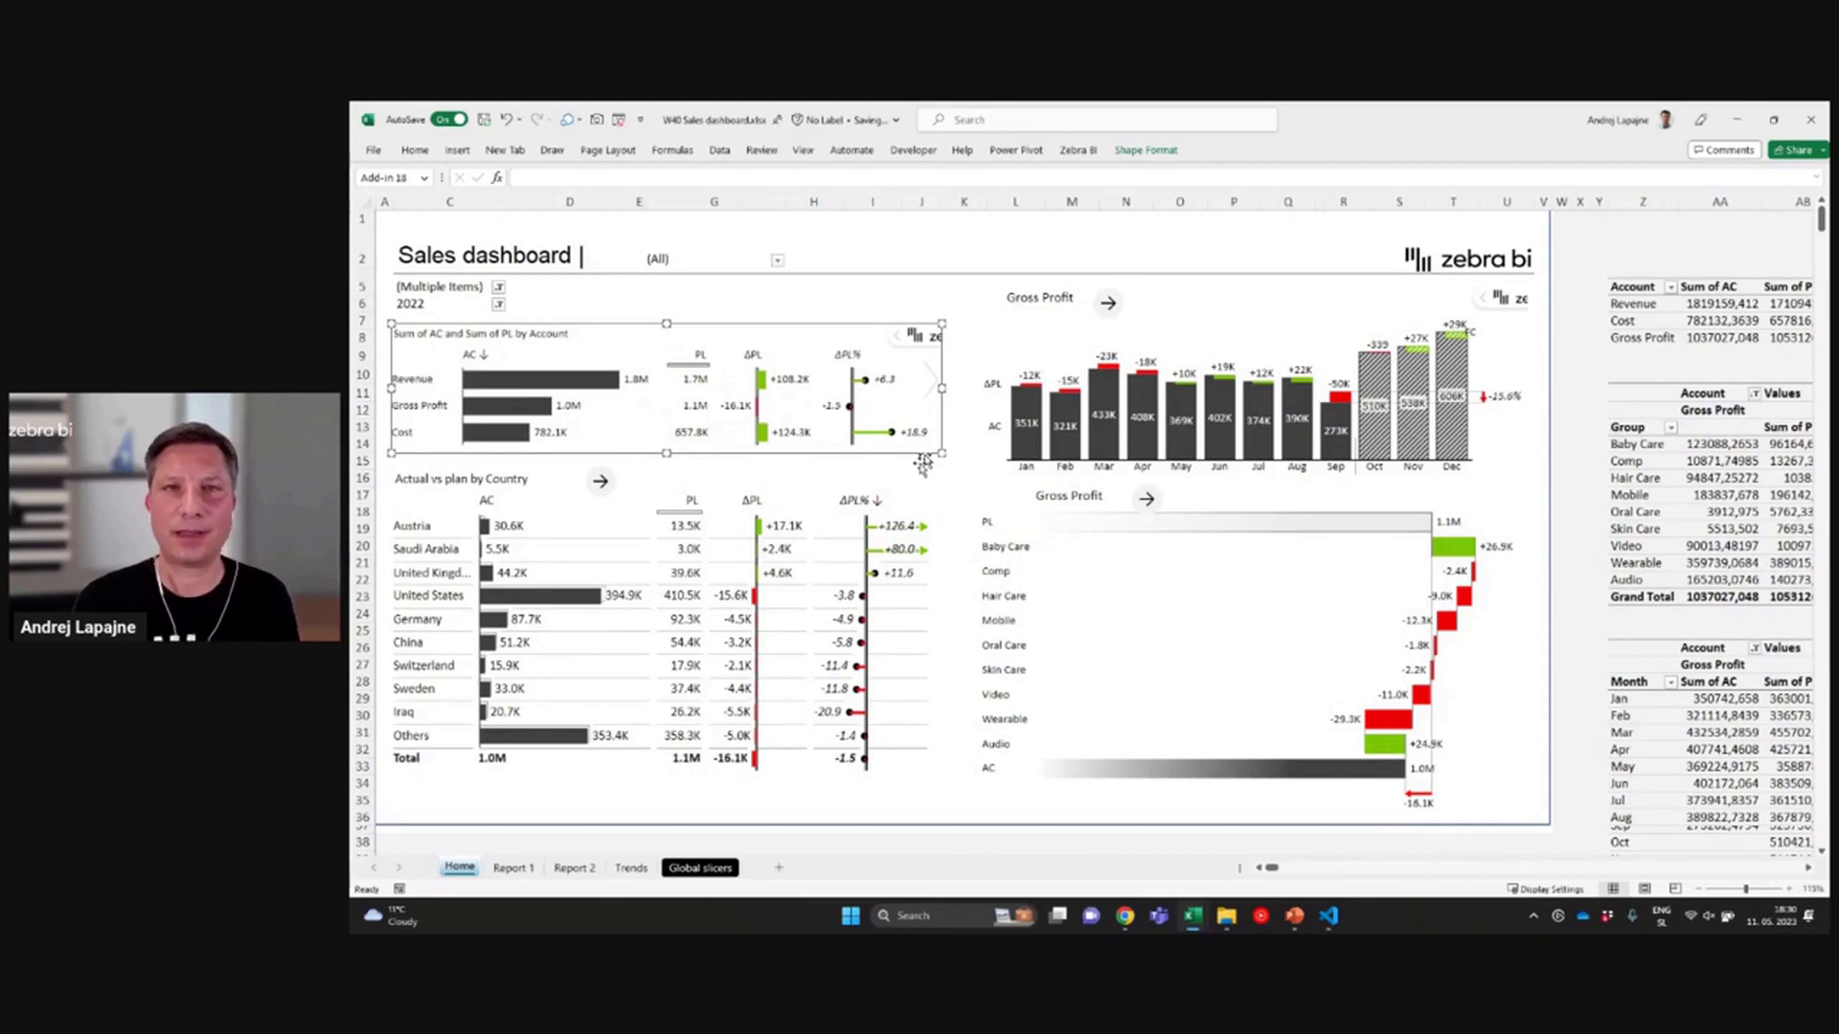
Cross-filter the dashboard from the new account table by Revenue and by Gross Profit
click(602, 386)
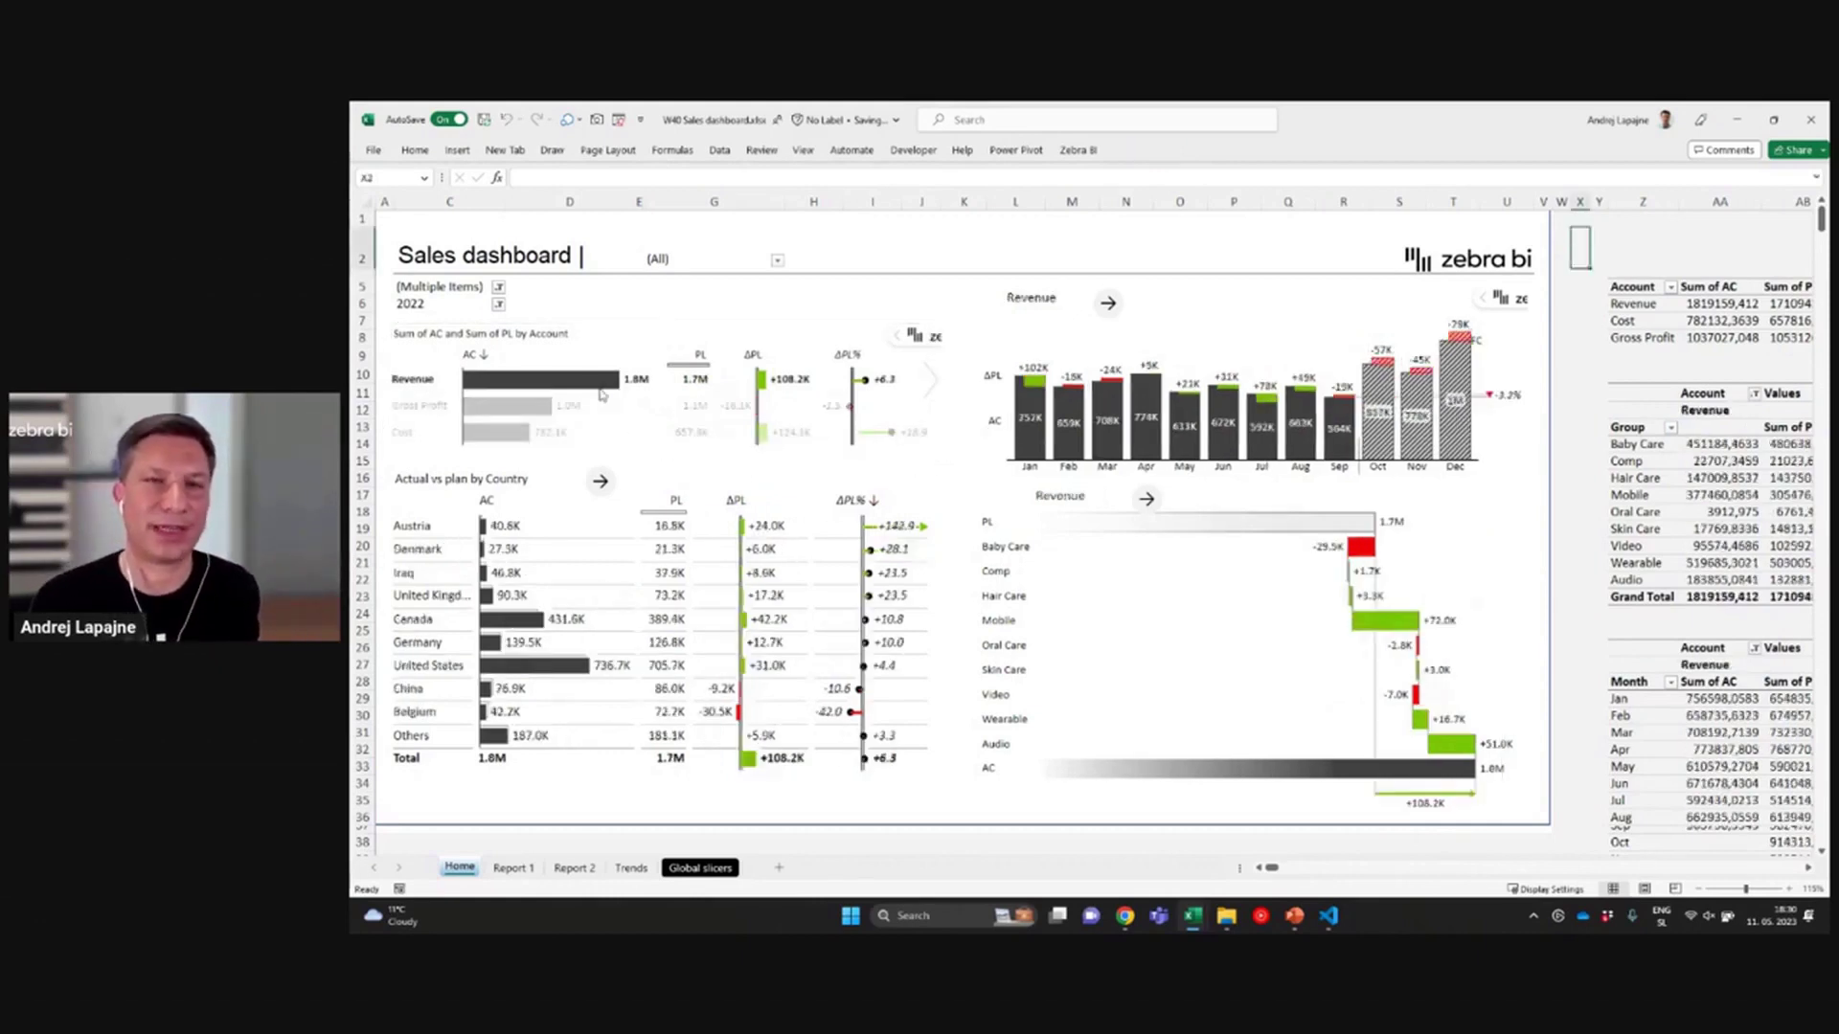
click(527, 407)
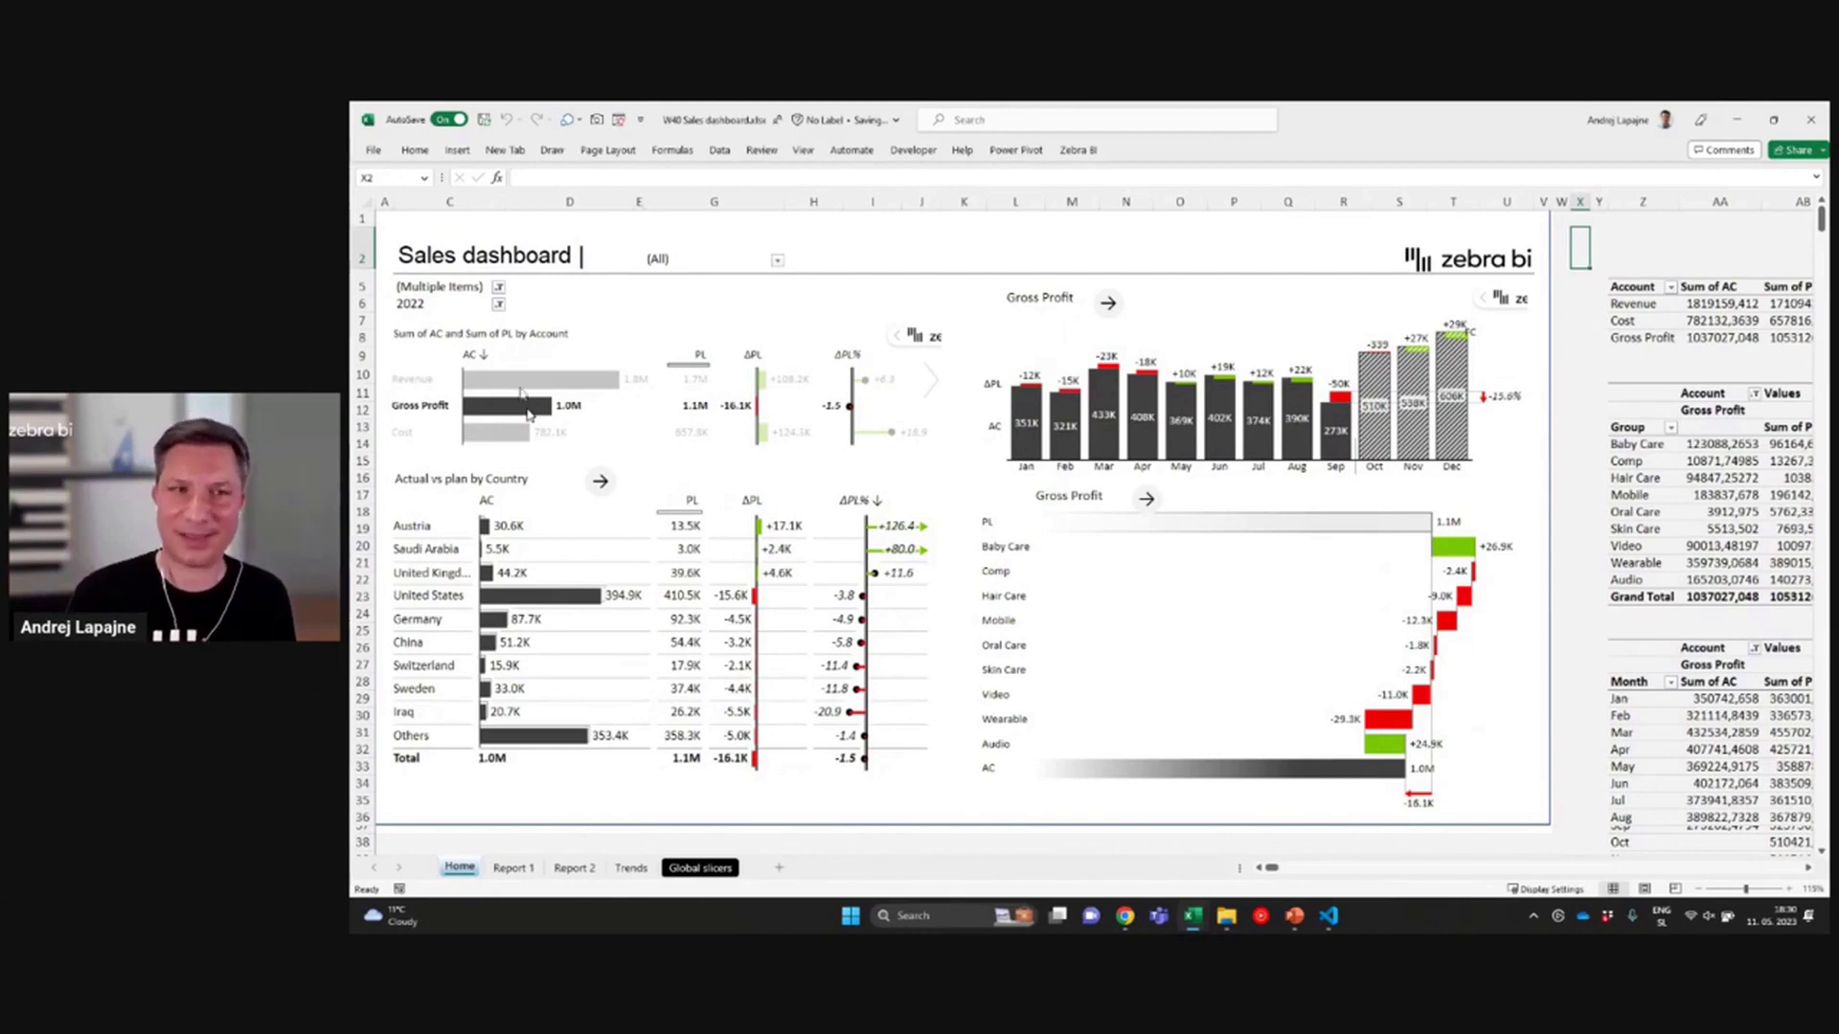
Move the Account slicer slightly closer to the Account pivot table
click(660, 334)
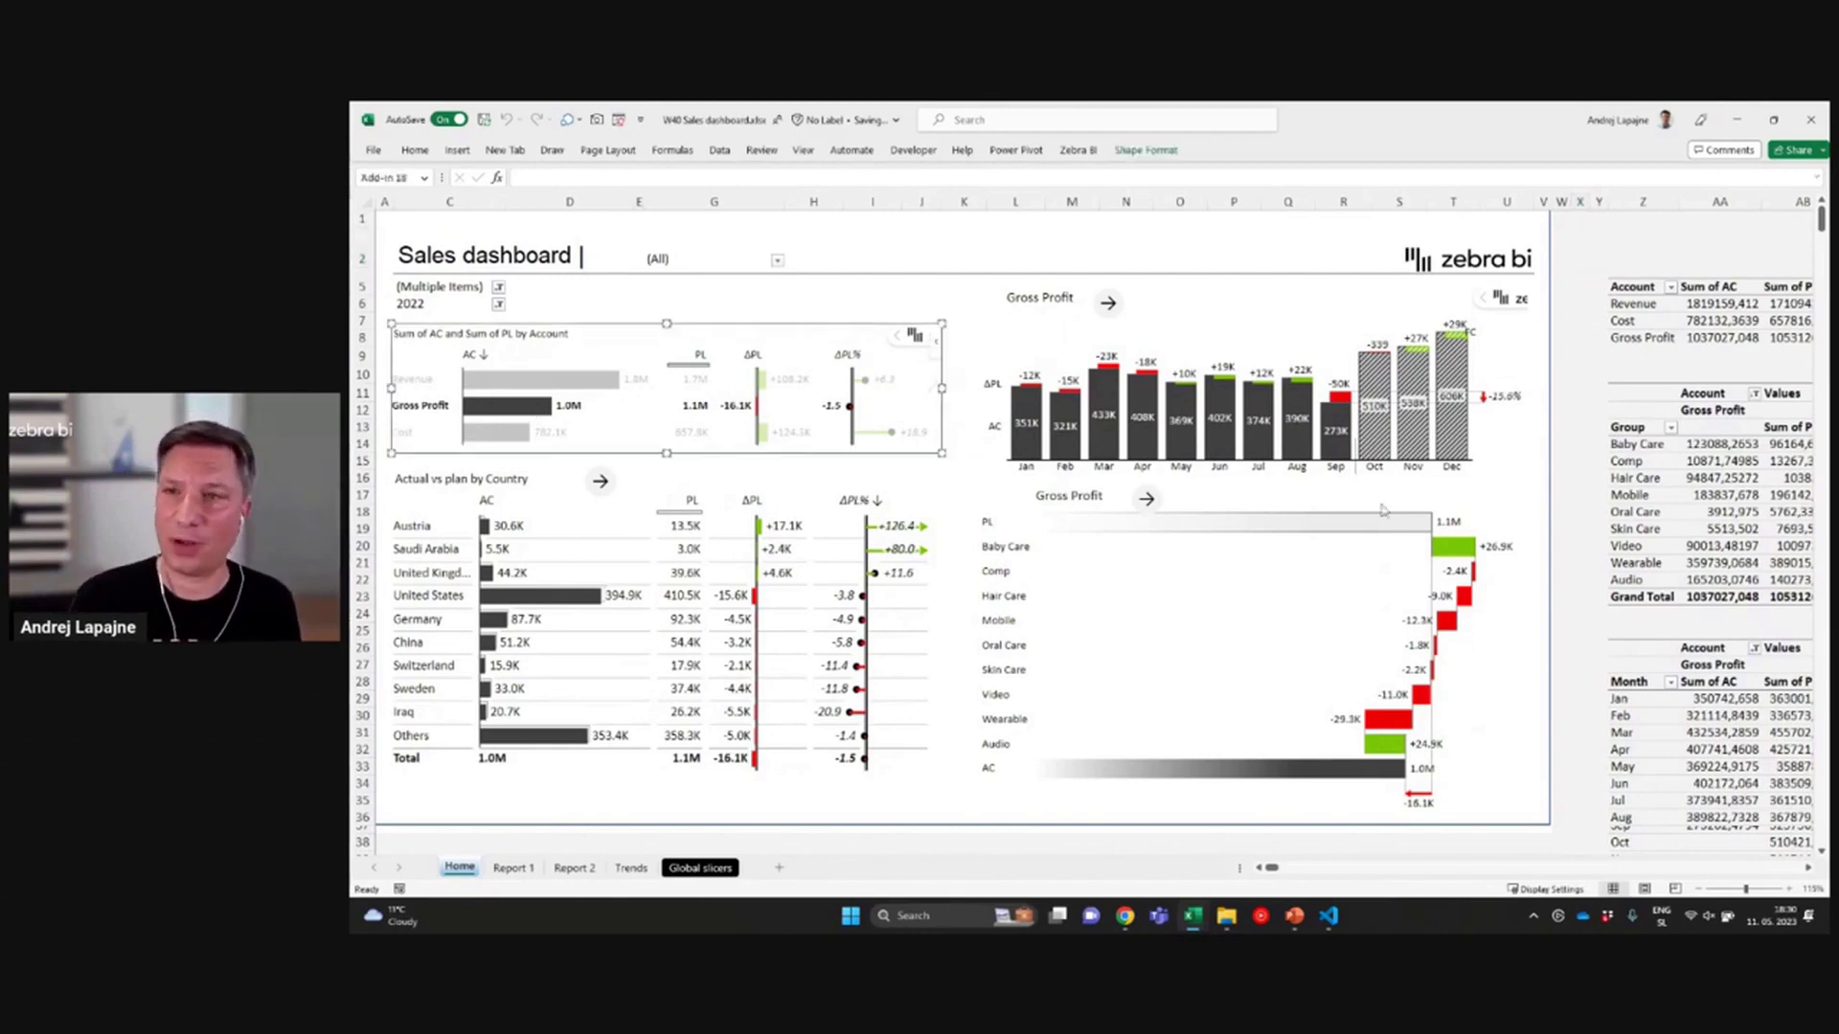
click(1716, 302)
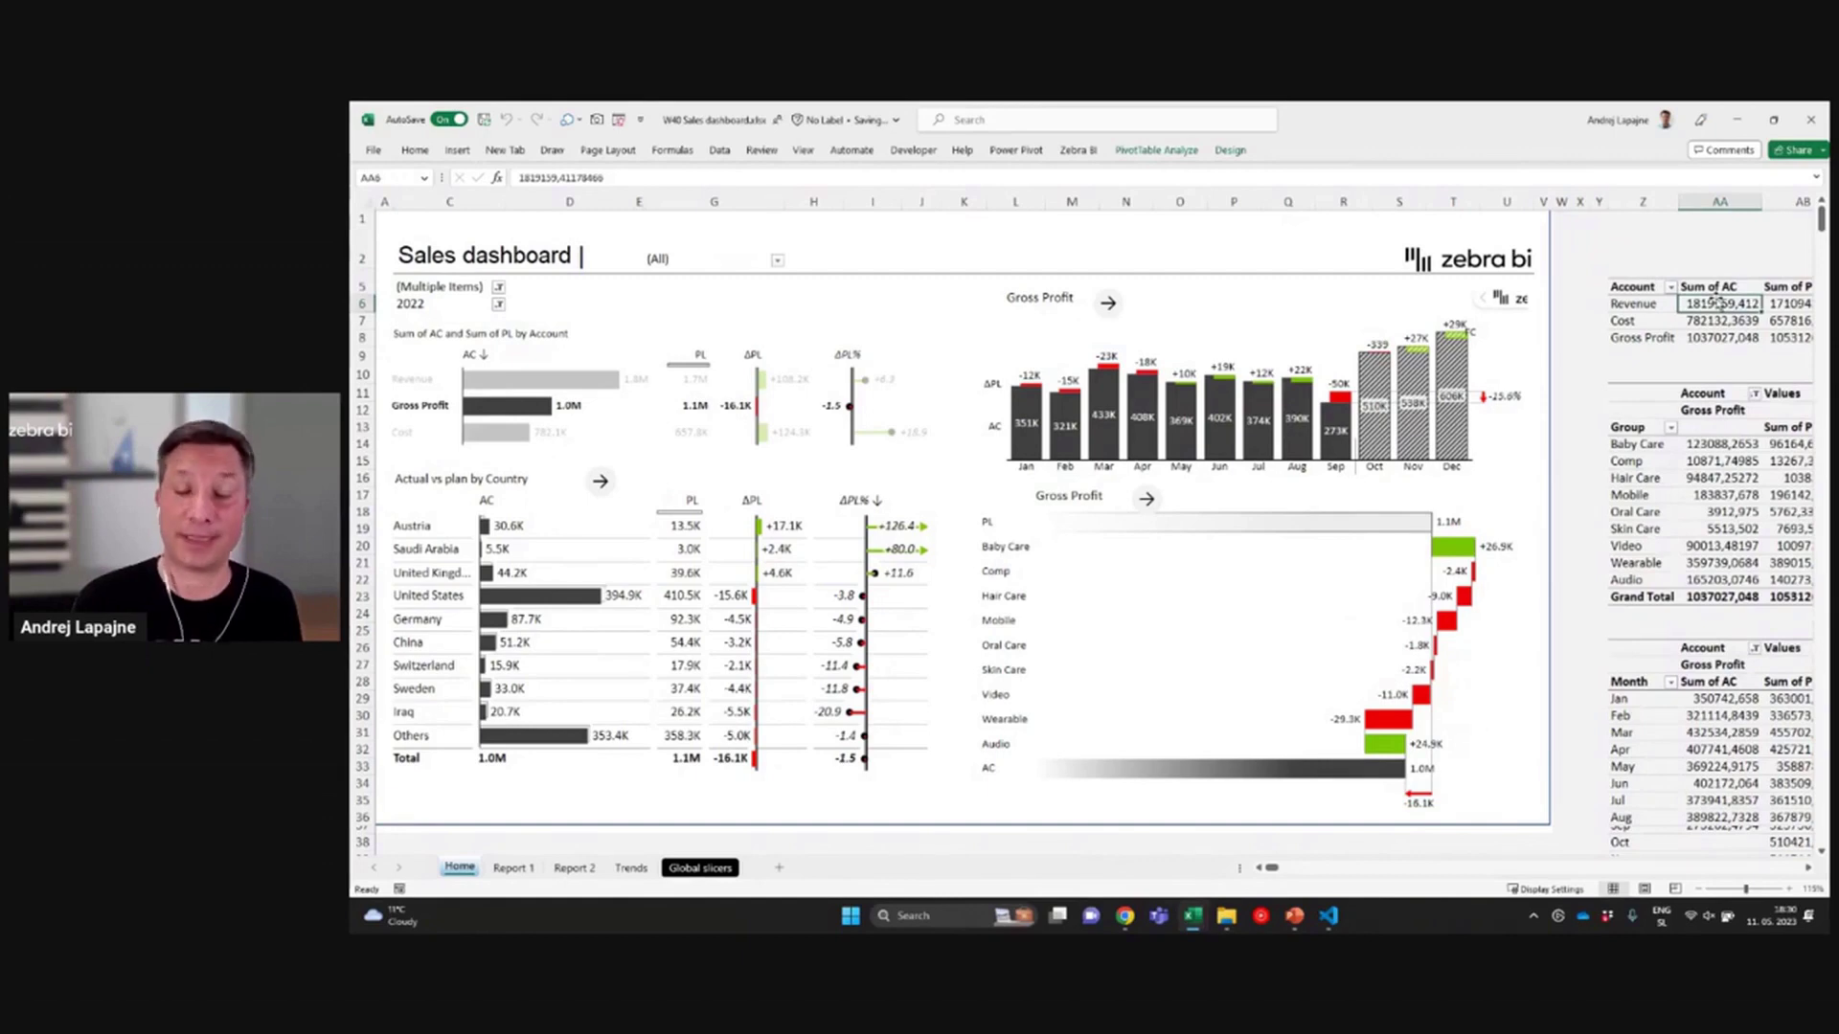
scroll(1716, 302, right, 5)
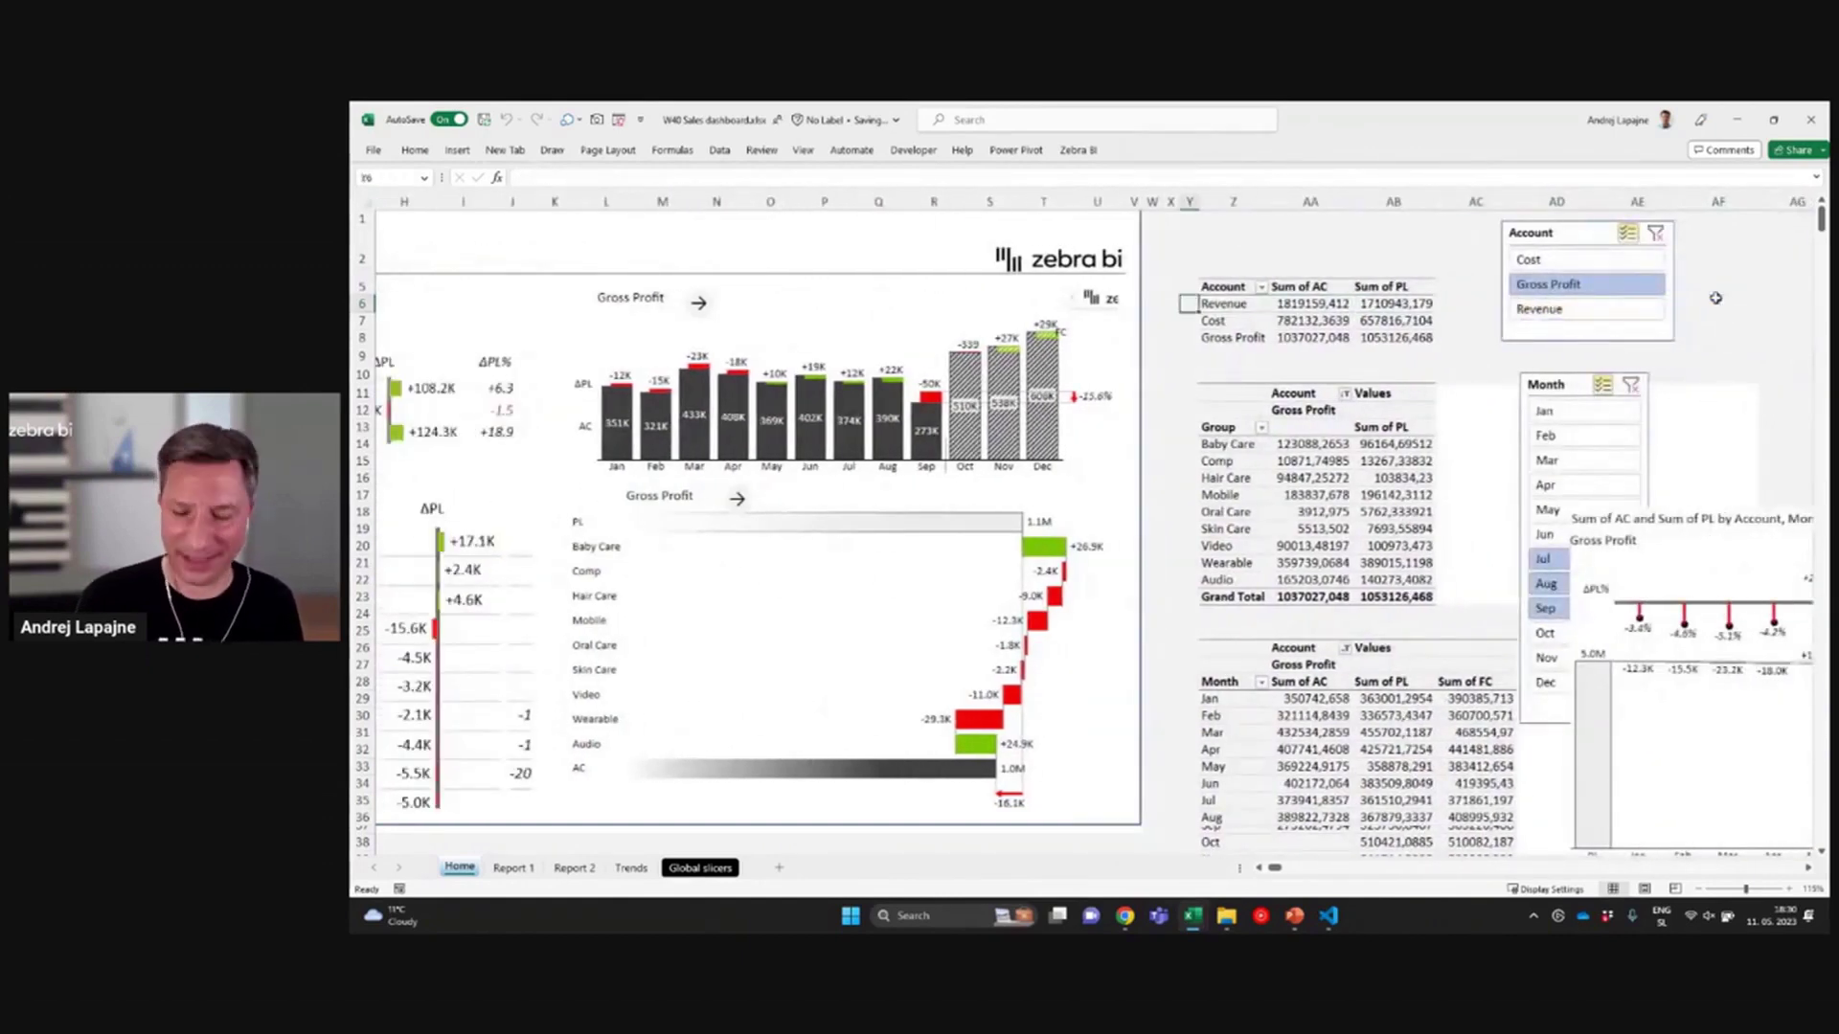
key(Right)
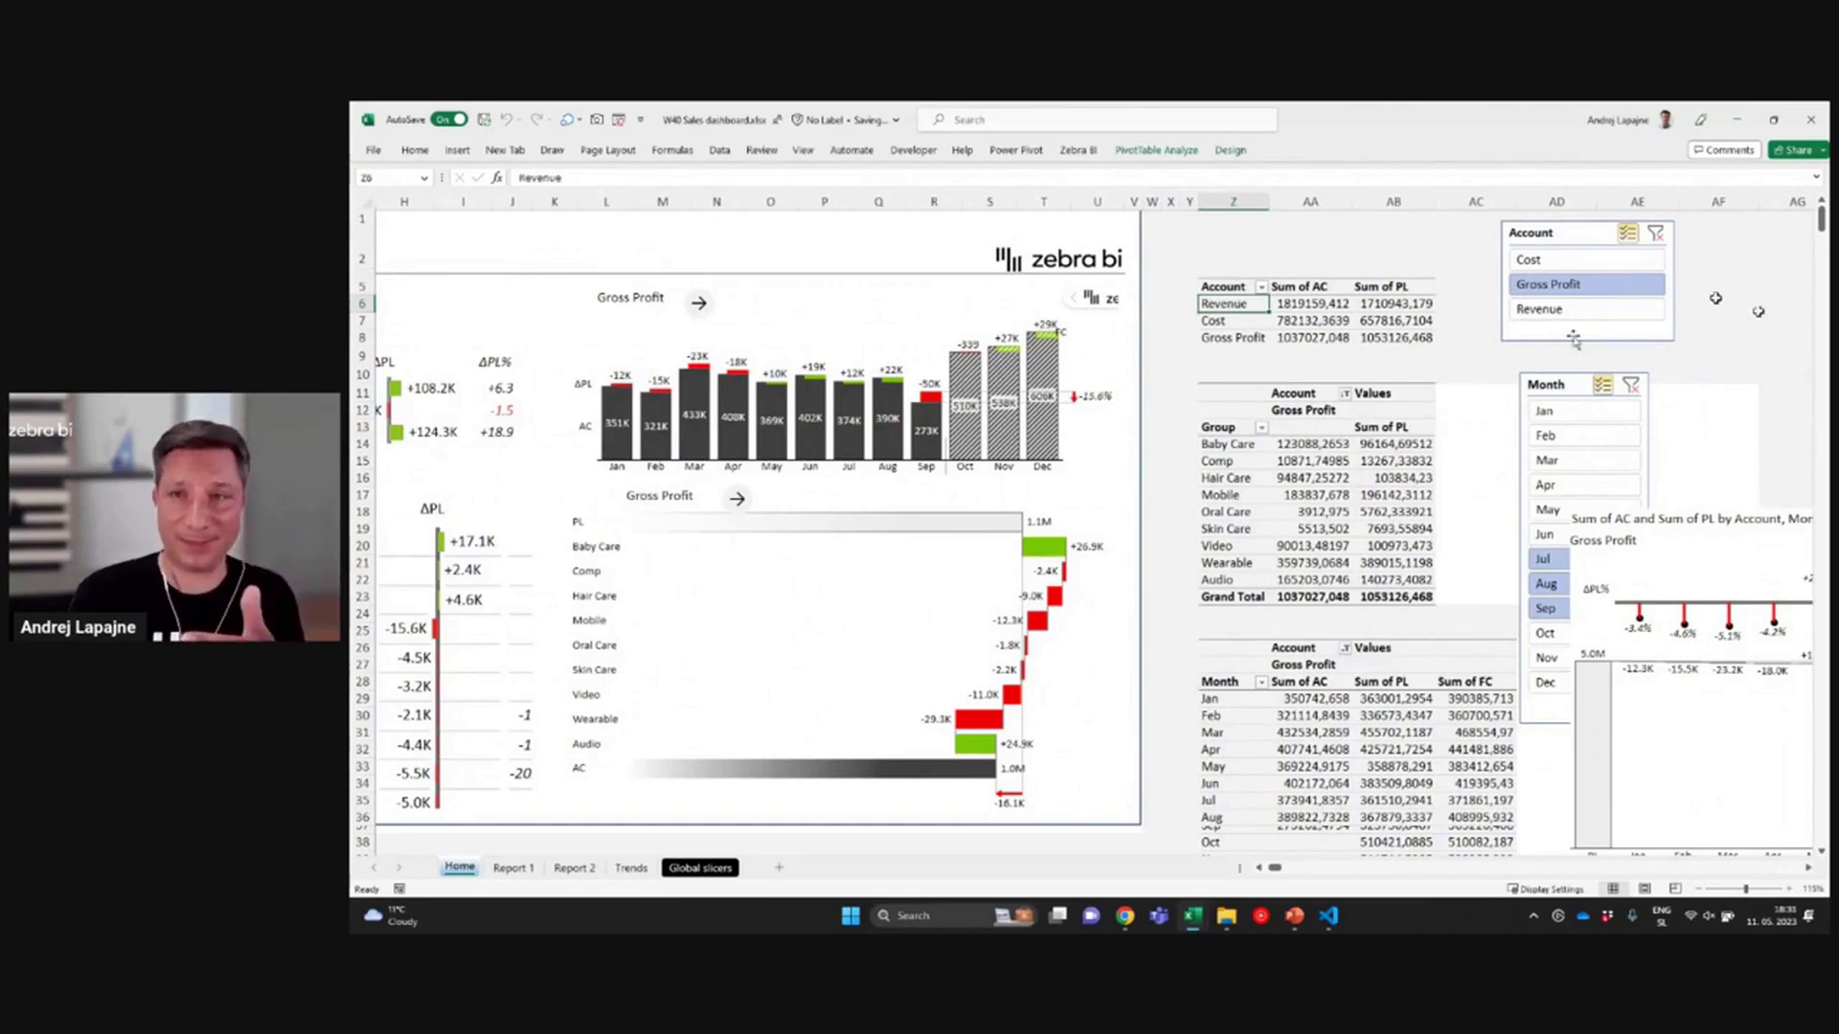
click(1550, 225)
drag(1550, 225, 1538, 235)
click(1277, 320)
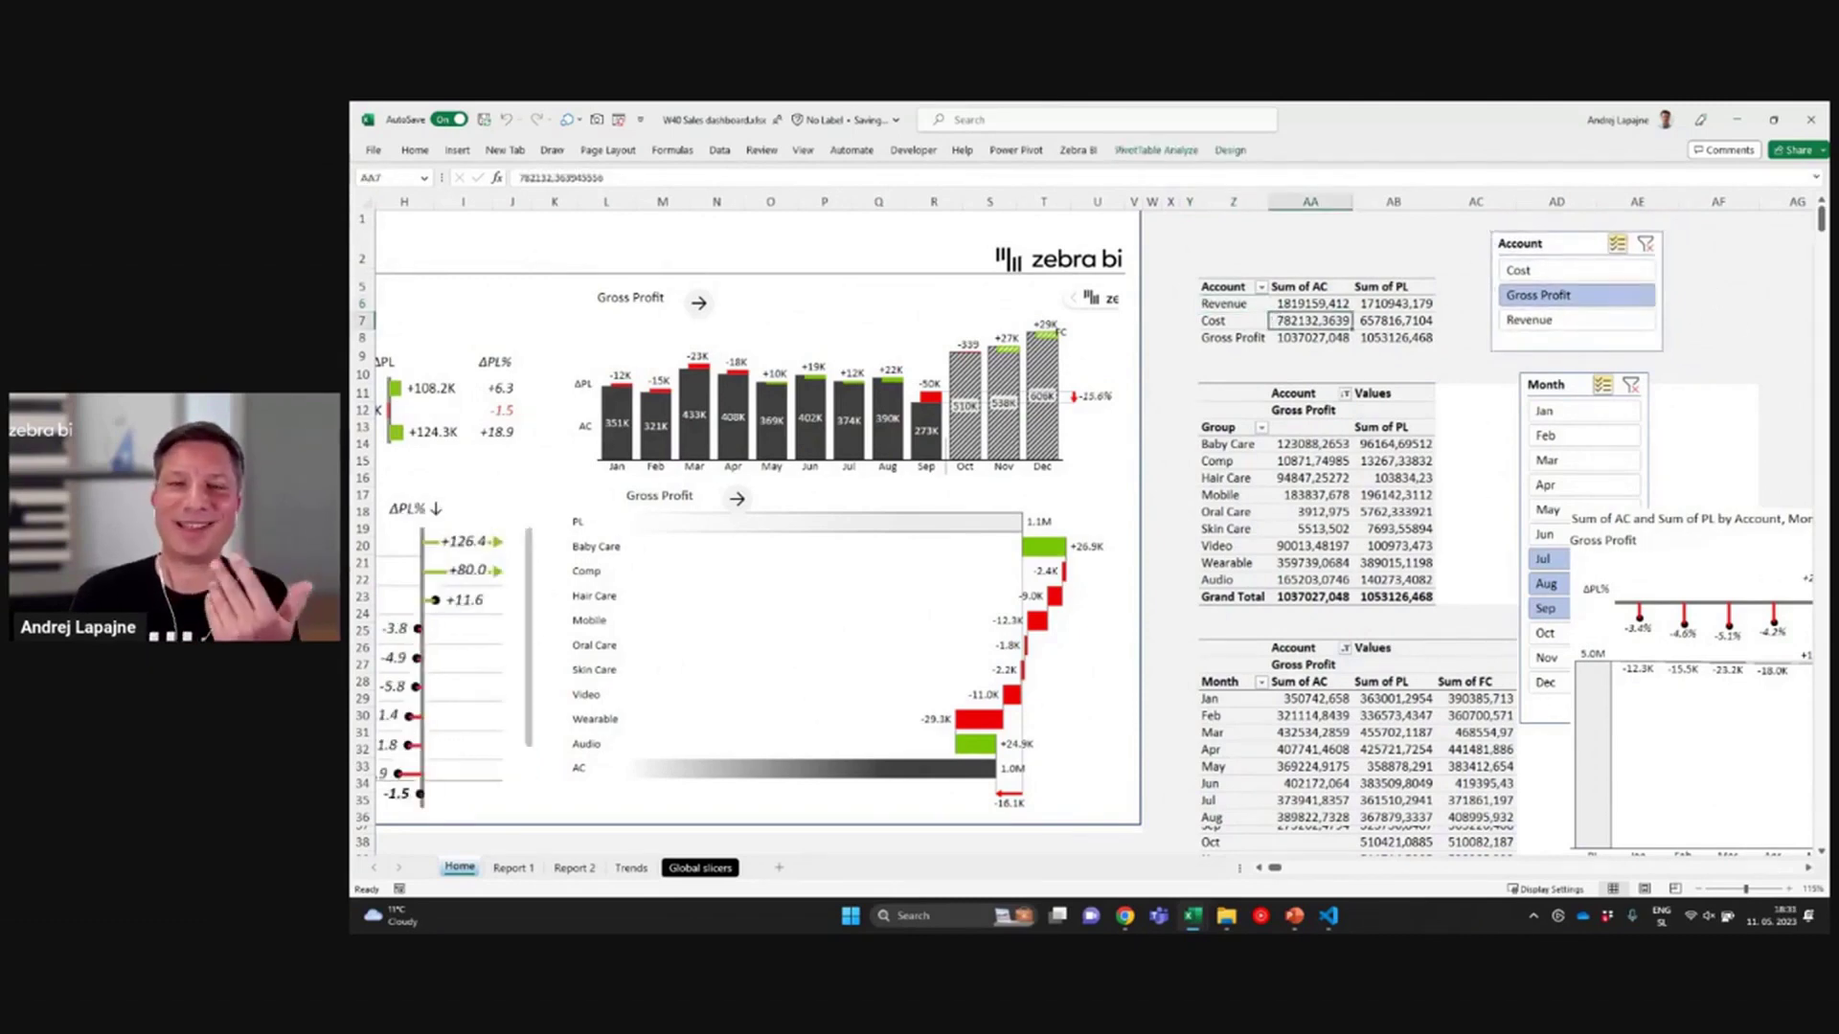
click(1279, 302)
drag(1540, 236, 1533, 241)
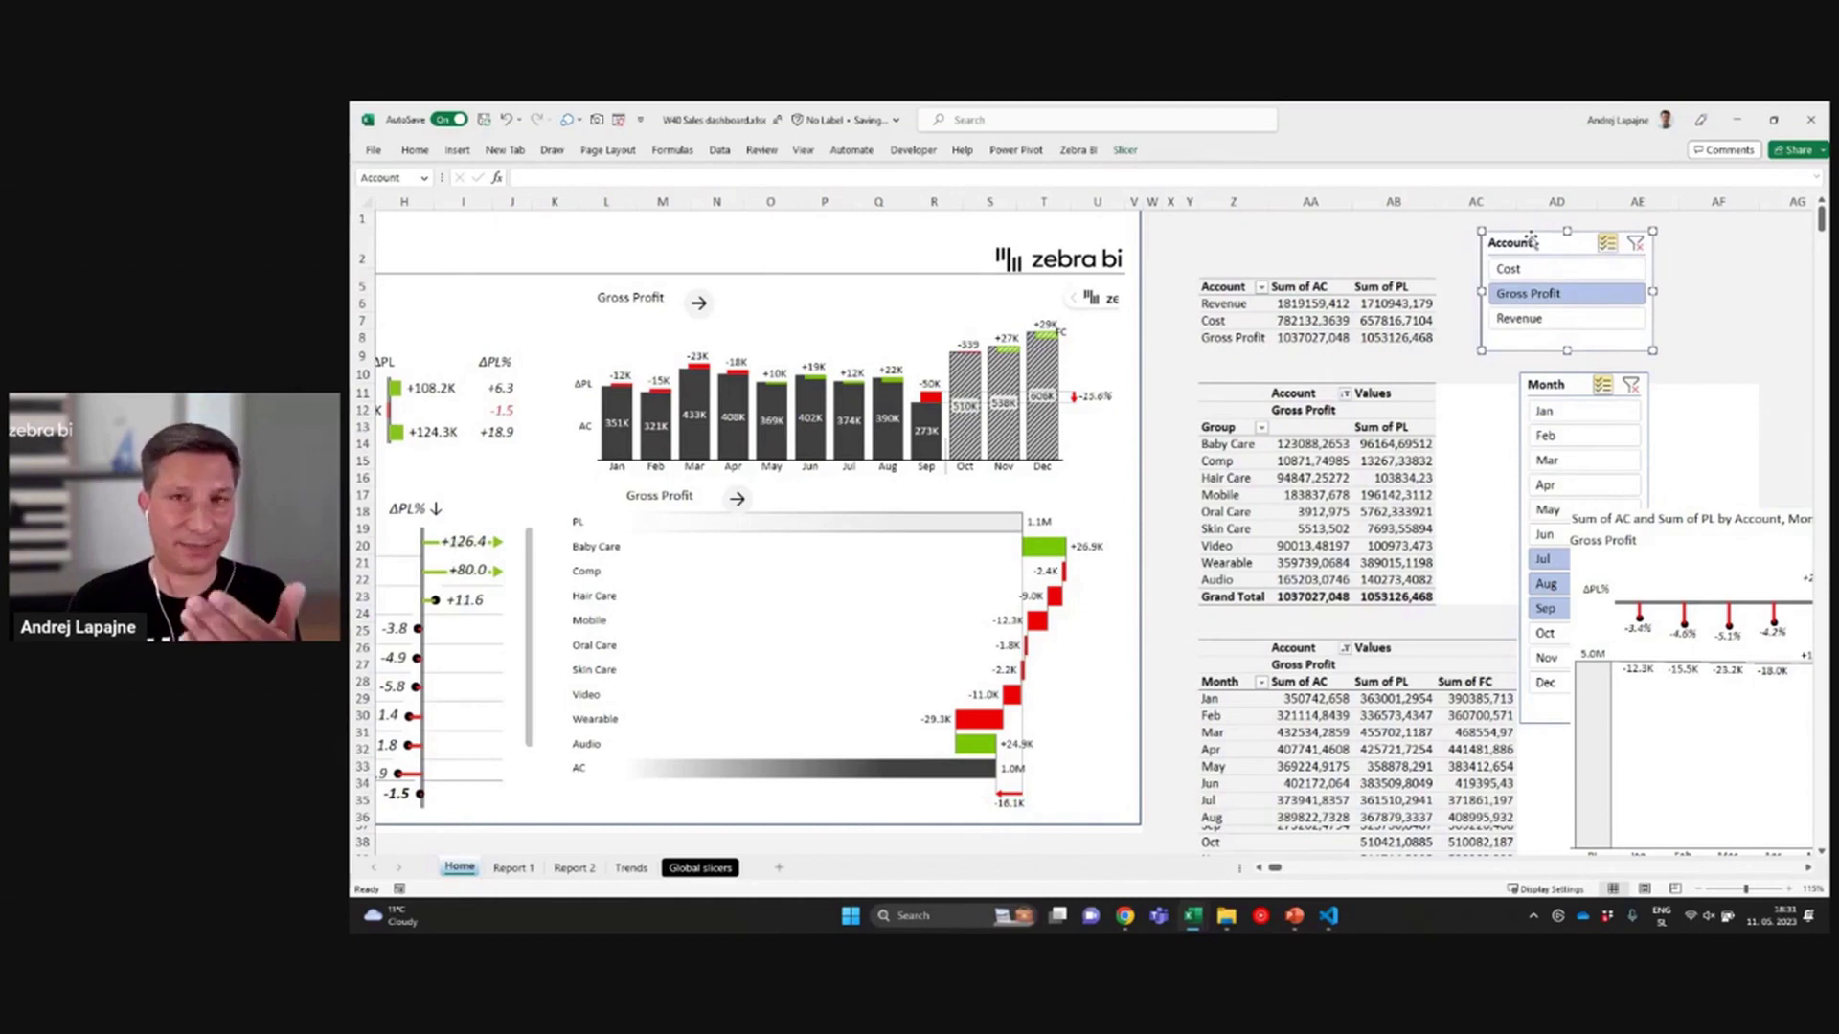
Highlight the Account pivot table's header, Revenue and Cost rows to examine the data behind the account table
click(1304, 306)
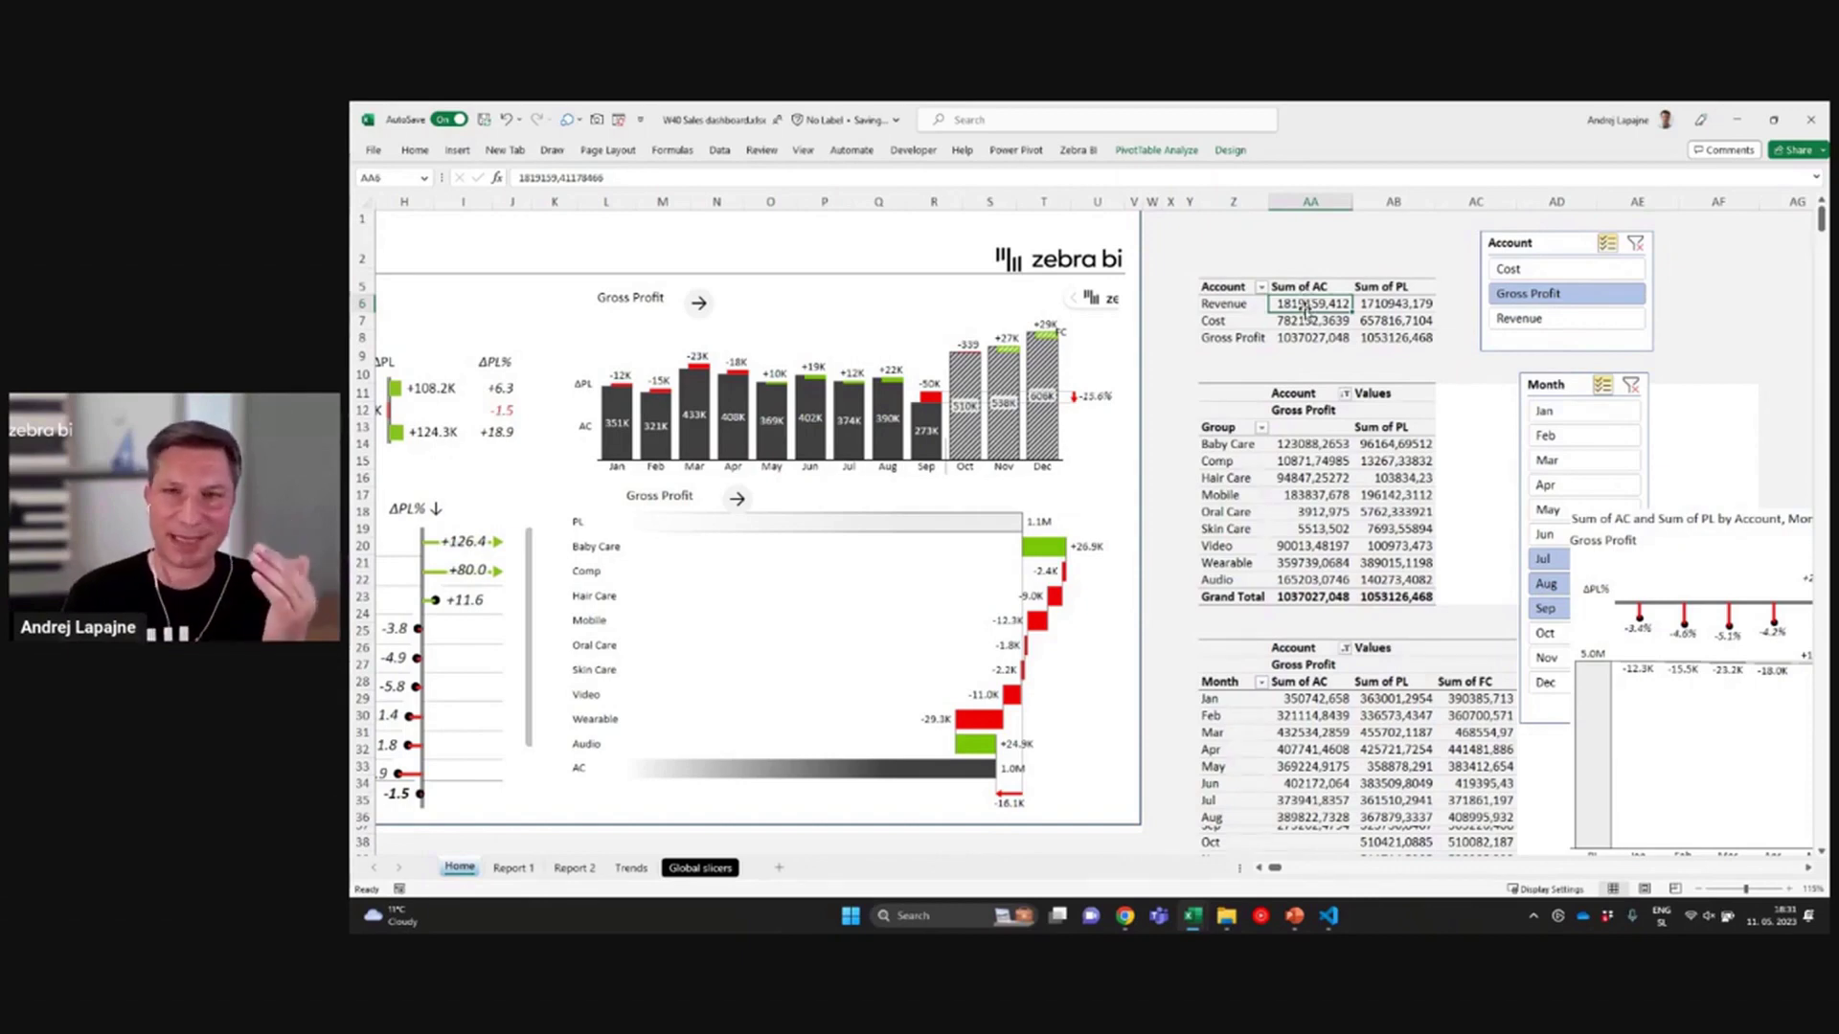
drag(1235, 288, 1381, 326)
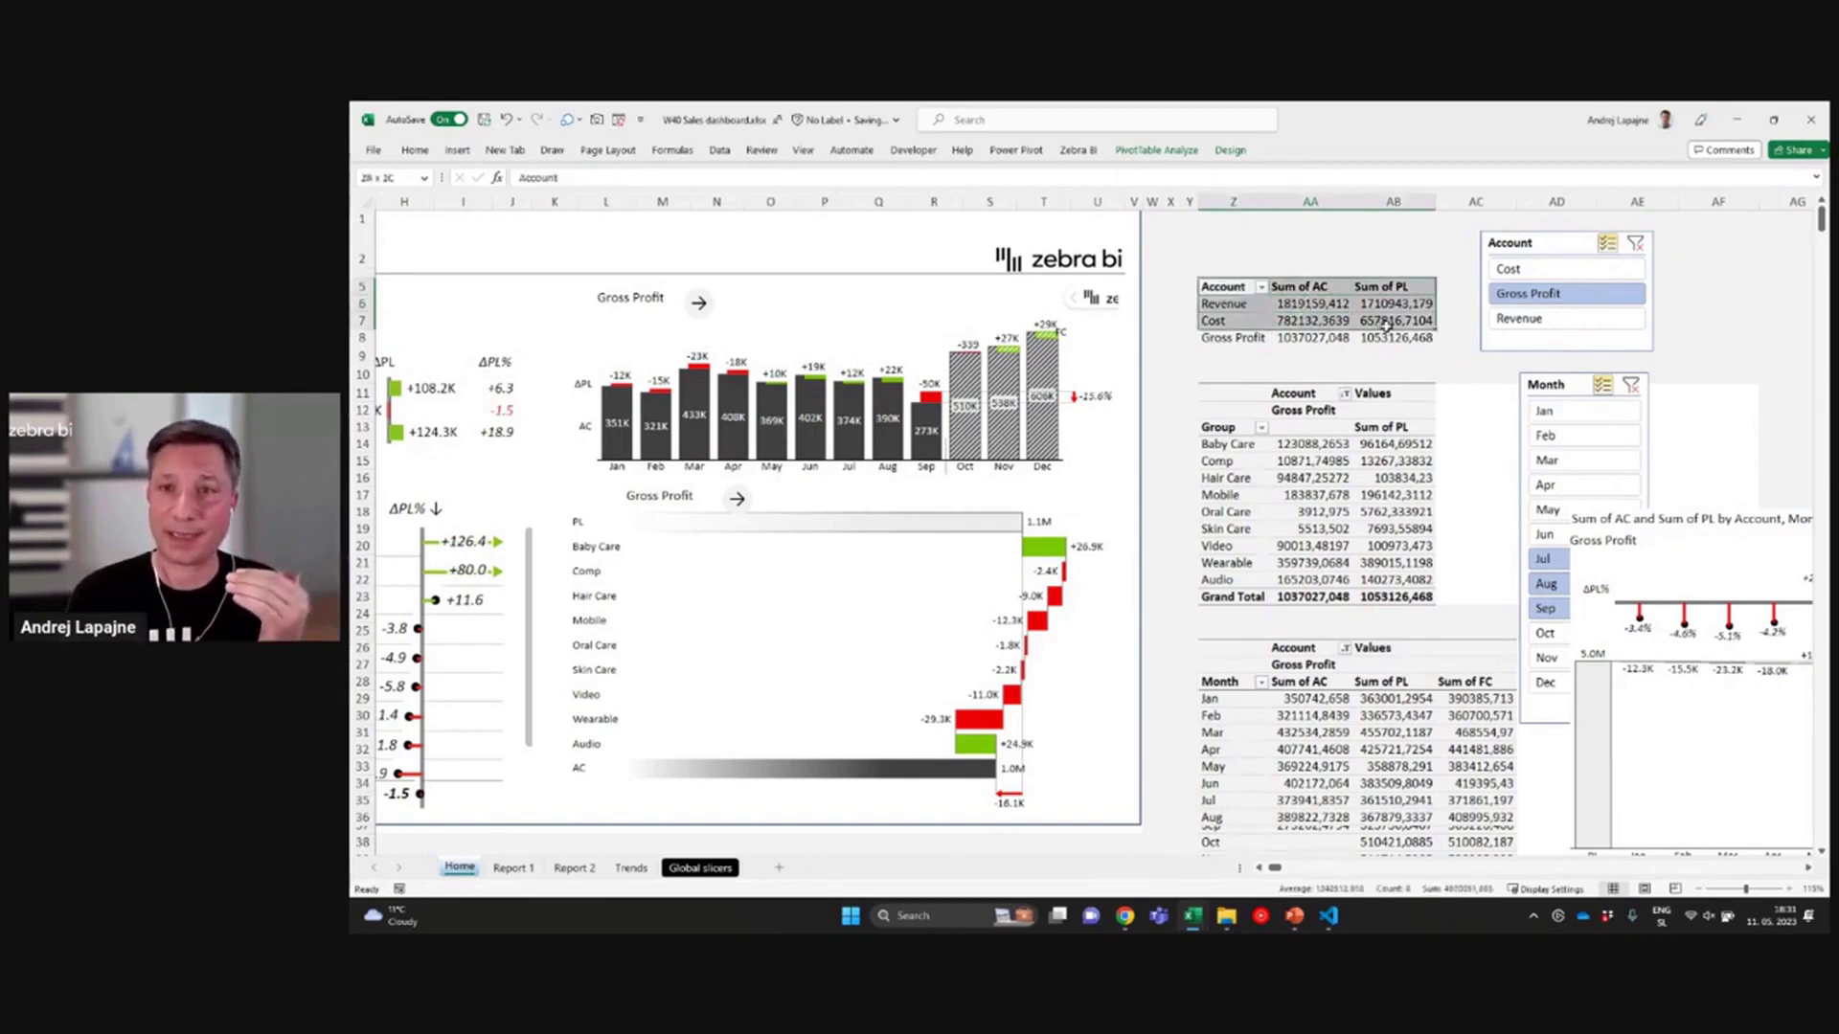
click(1329, 318)
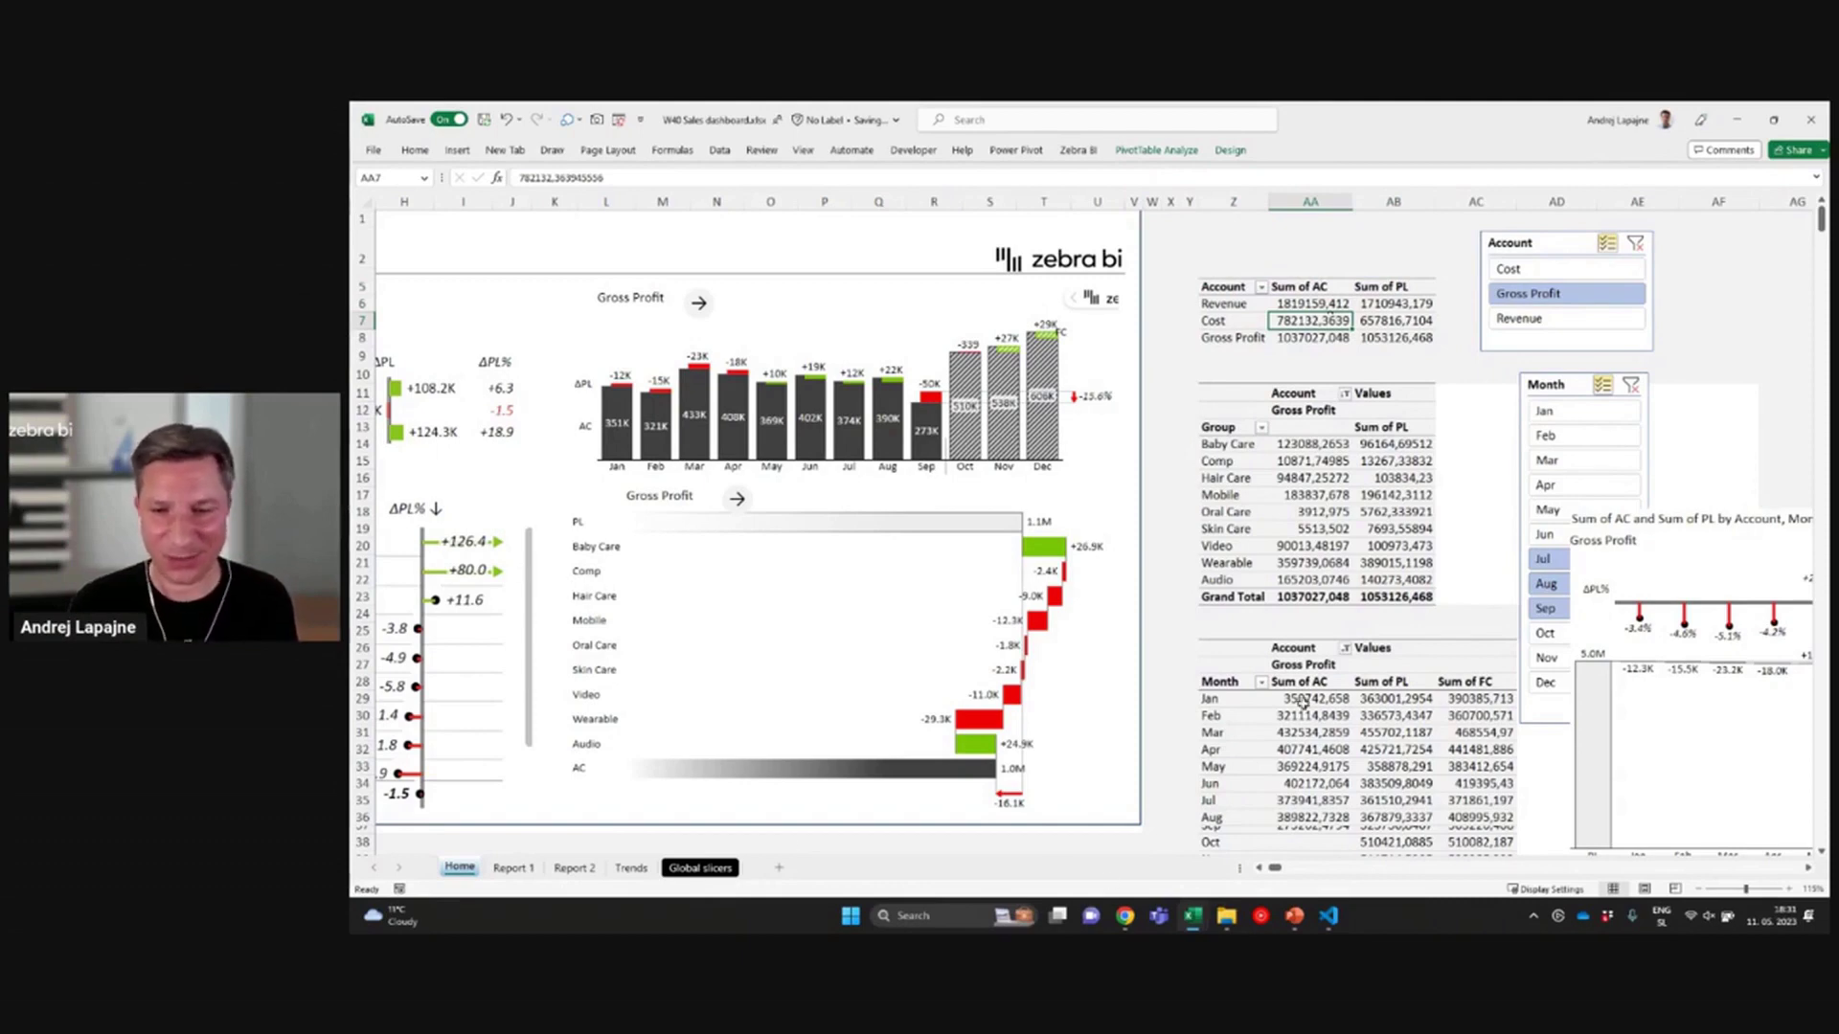
Place the Account slicer above the monthly chart and cross-filter the dashboard from the account table by Cost and Revenue
drag(1577, 242, 846, 234)
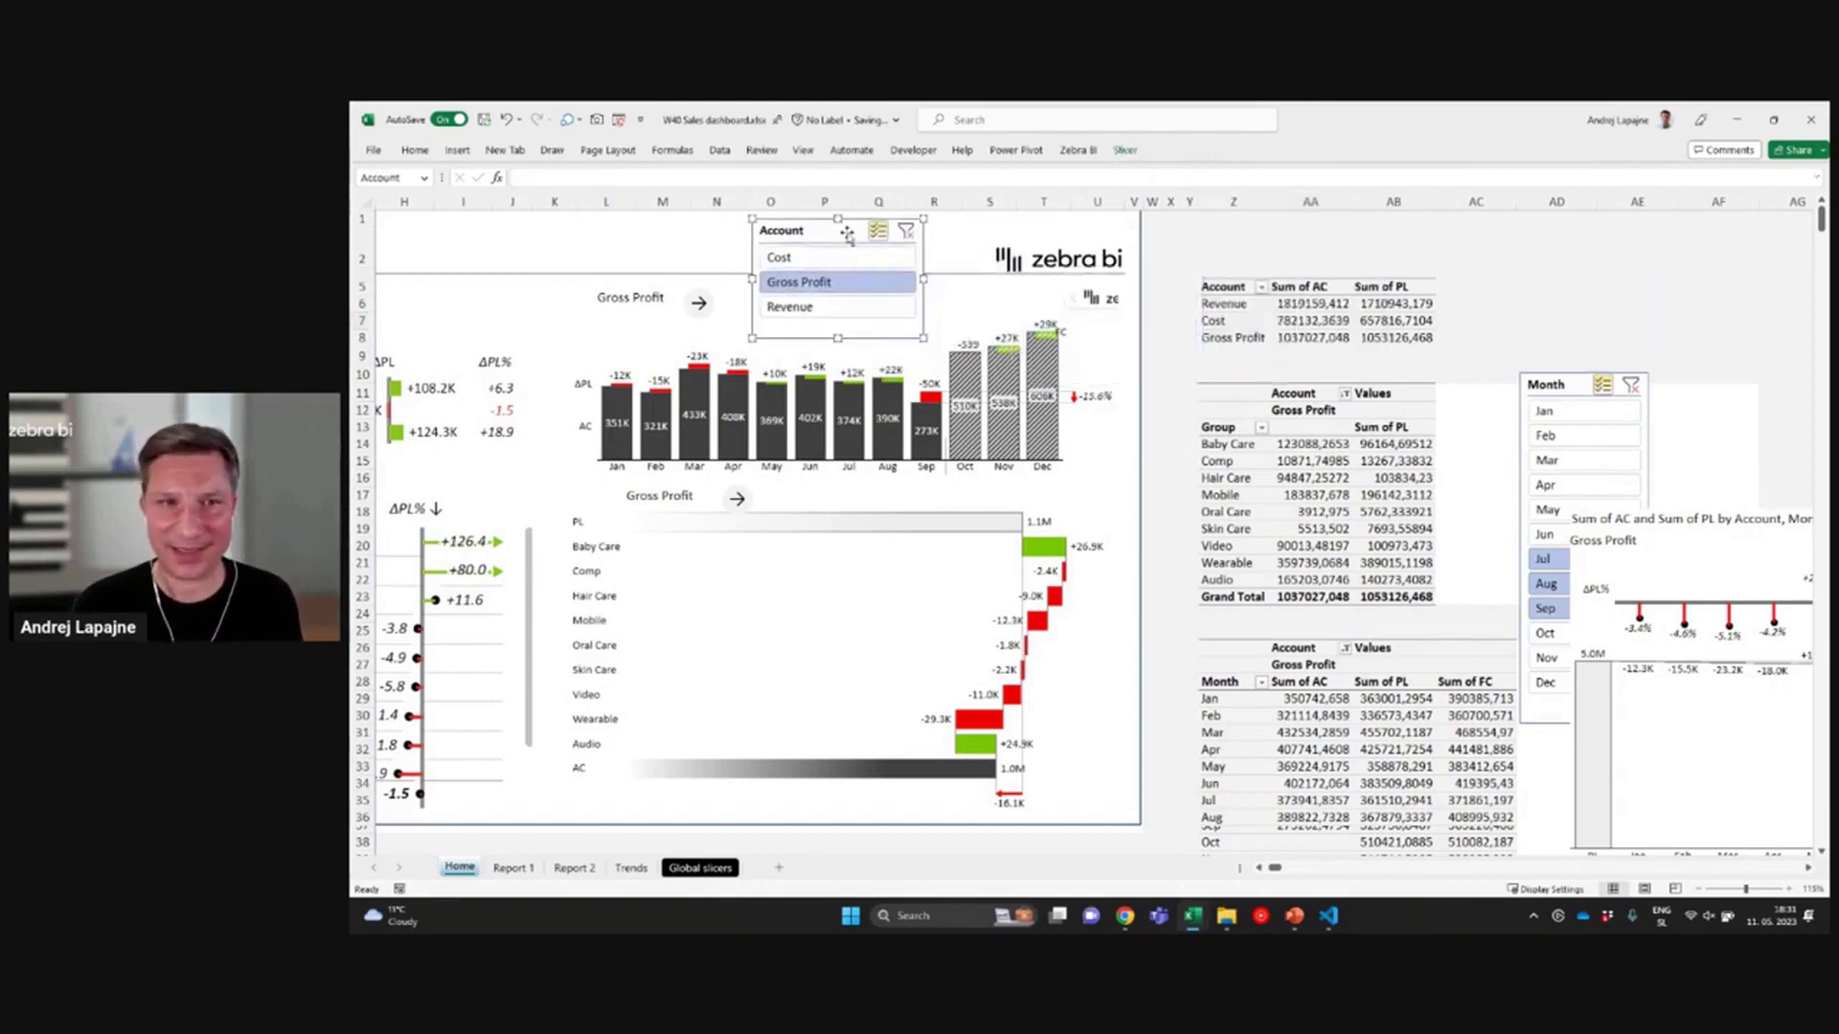
drag(1275, 867, 1268, 868)
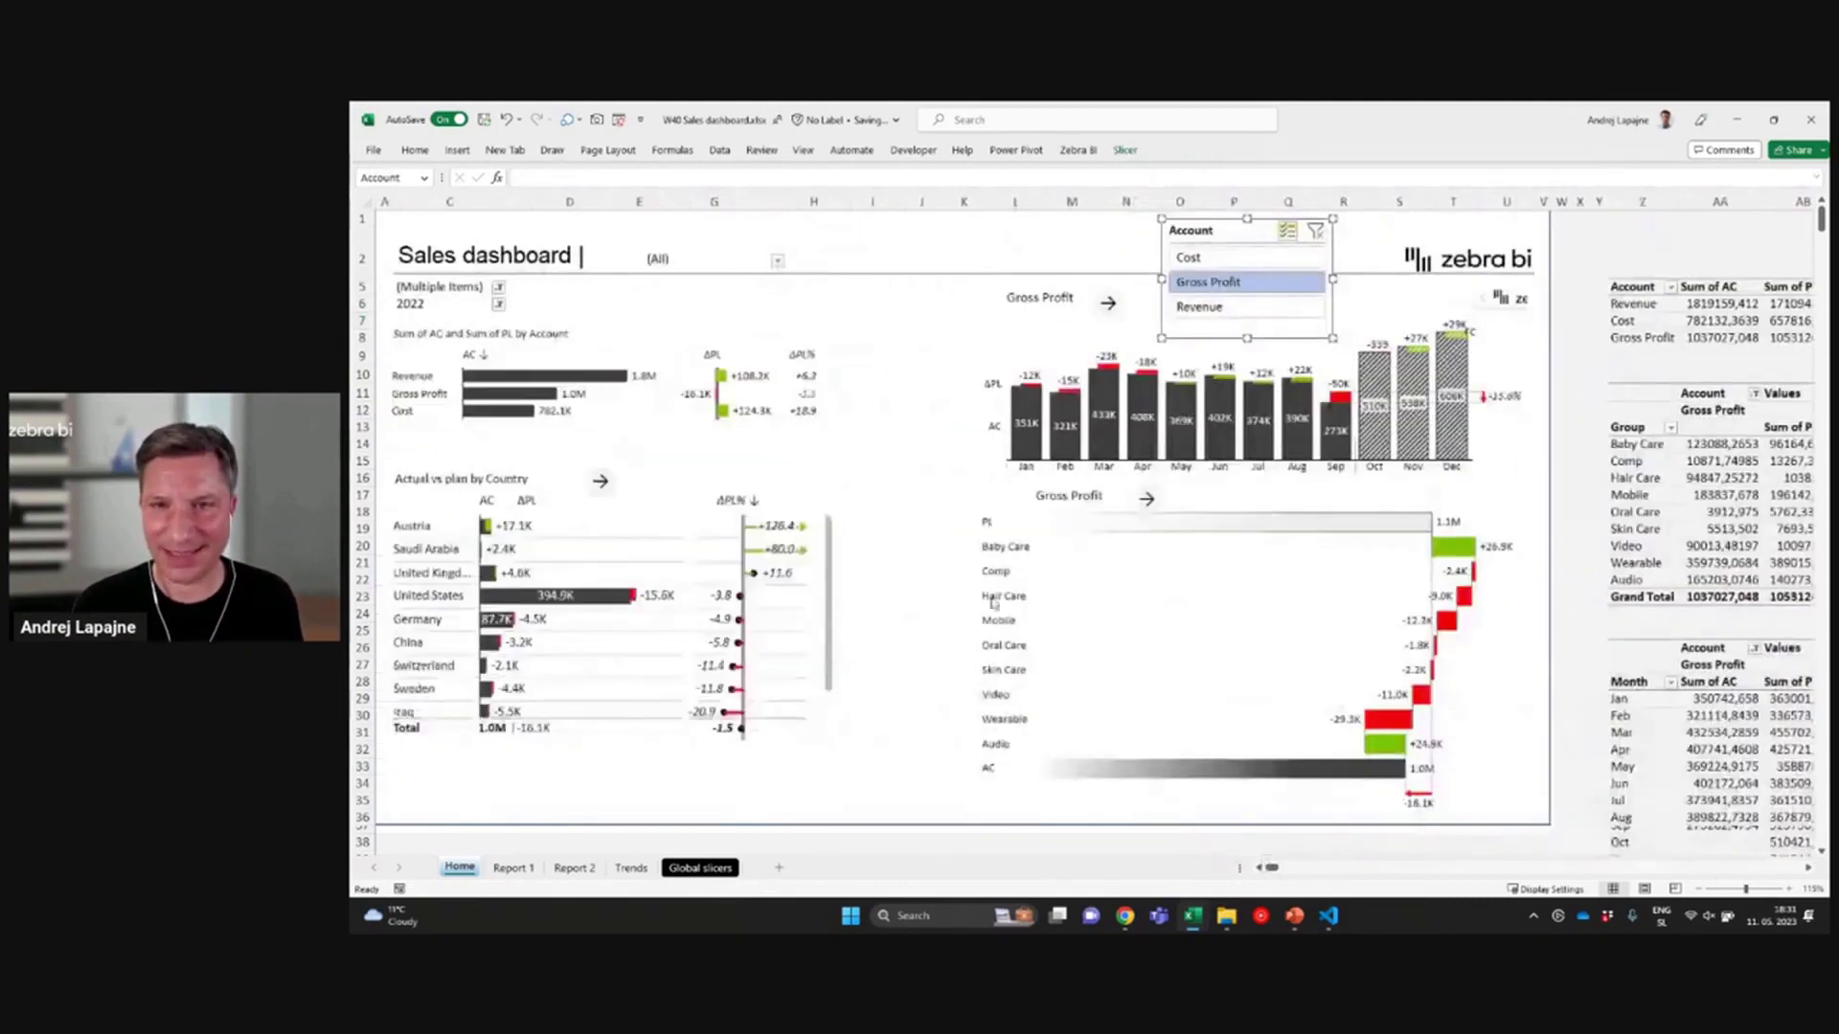
click(501, 414)
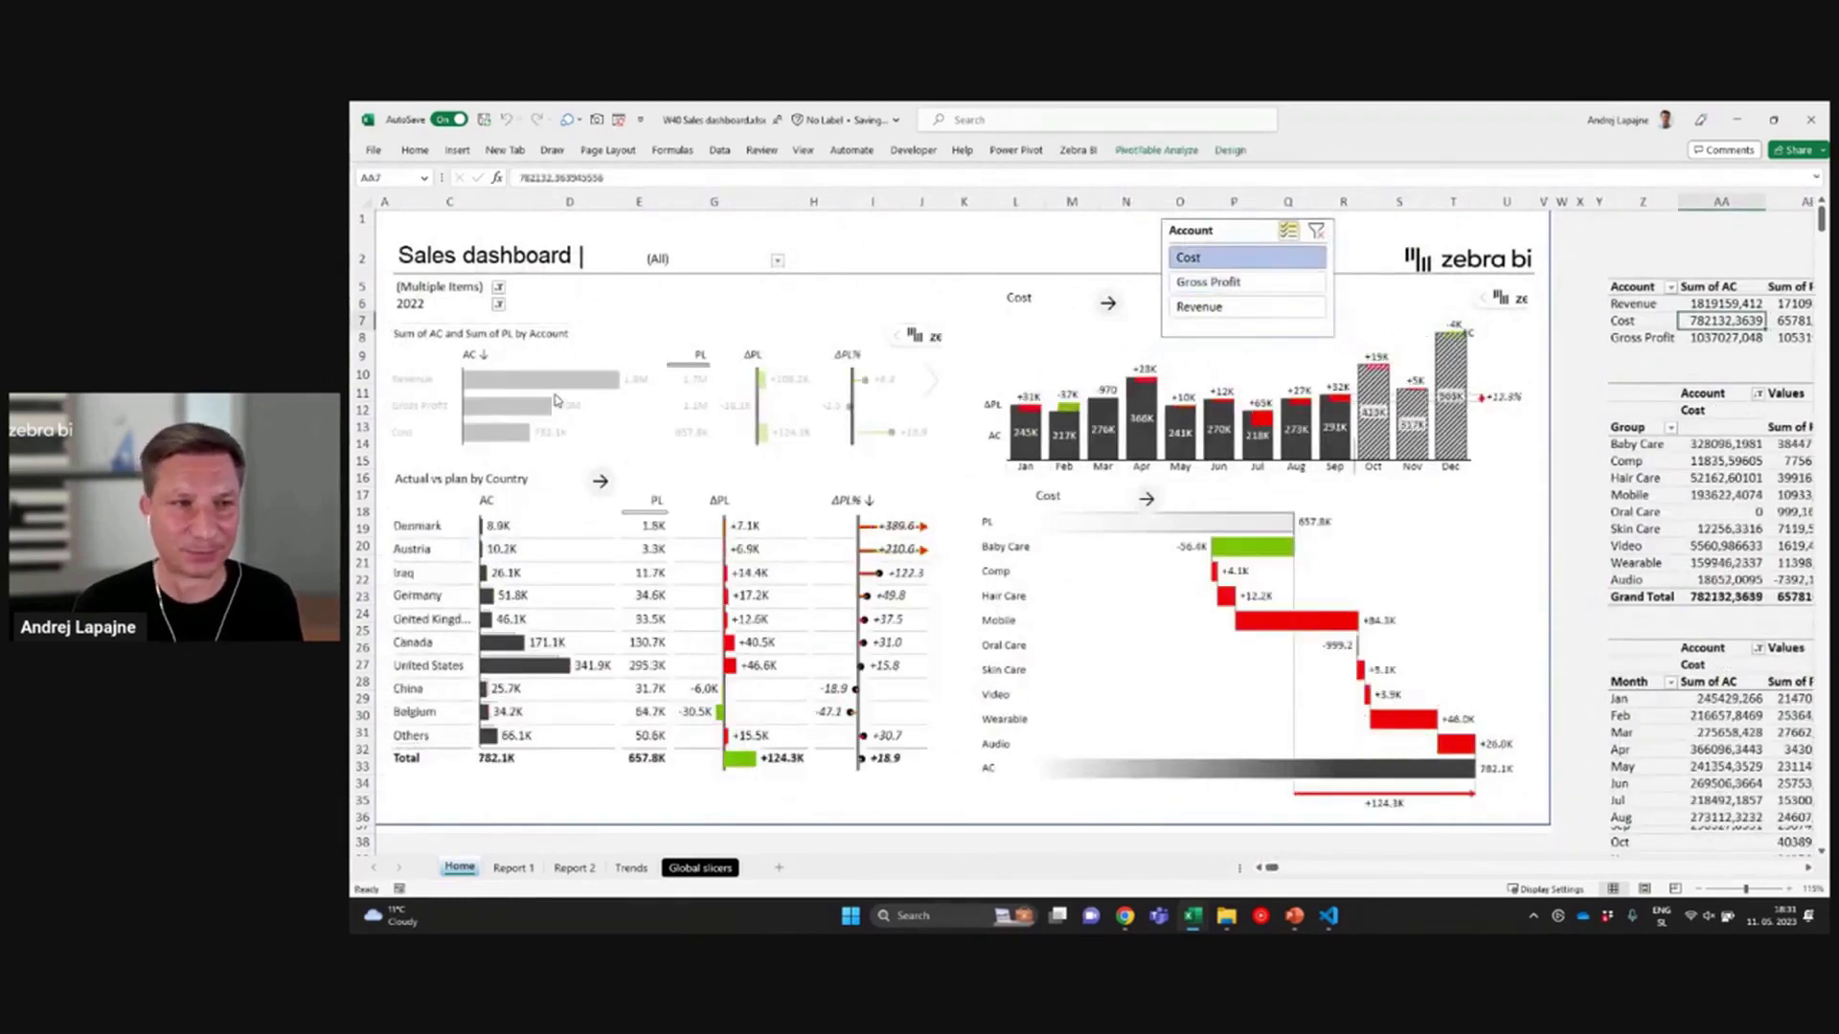
click(560, 385)
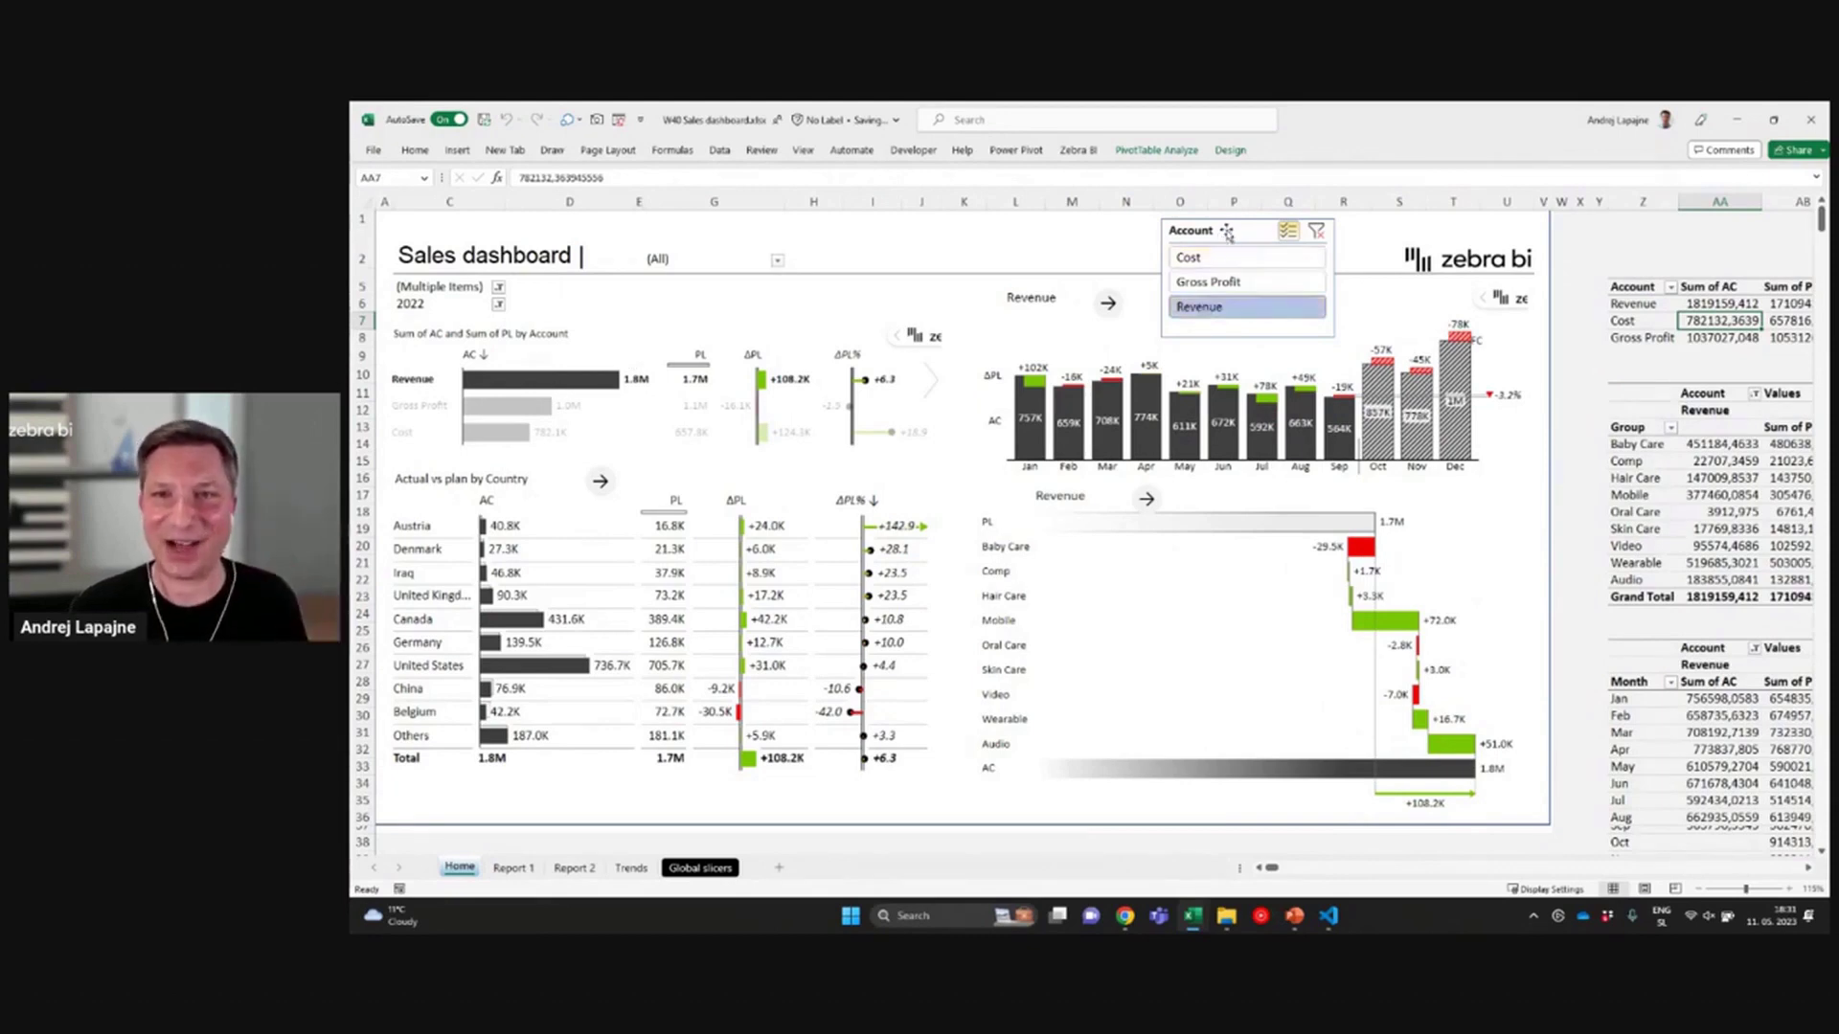
Cross-filter from the account table by Gross Profit and Revenue, and return the Account slicer to the Account pivot table area
drag(1226, 231, 1210, 240)
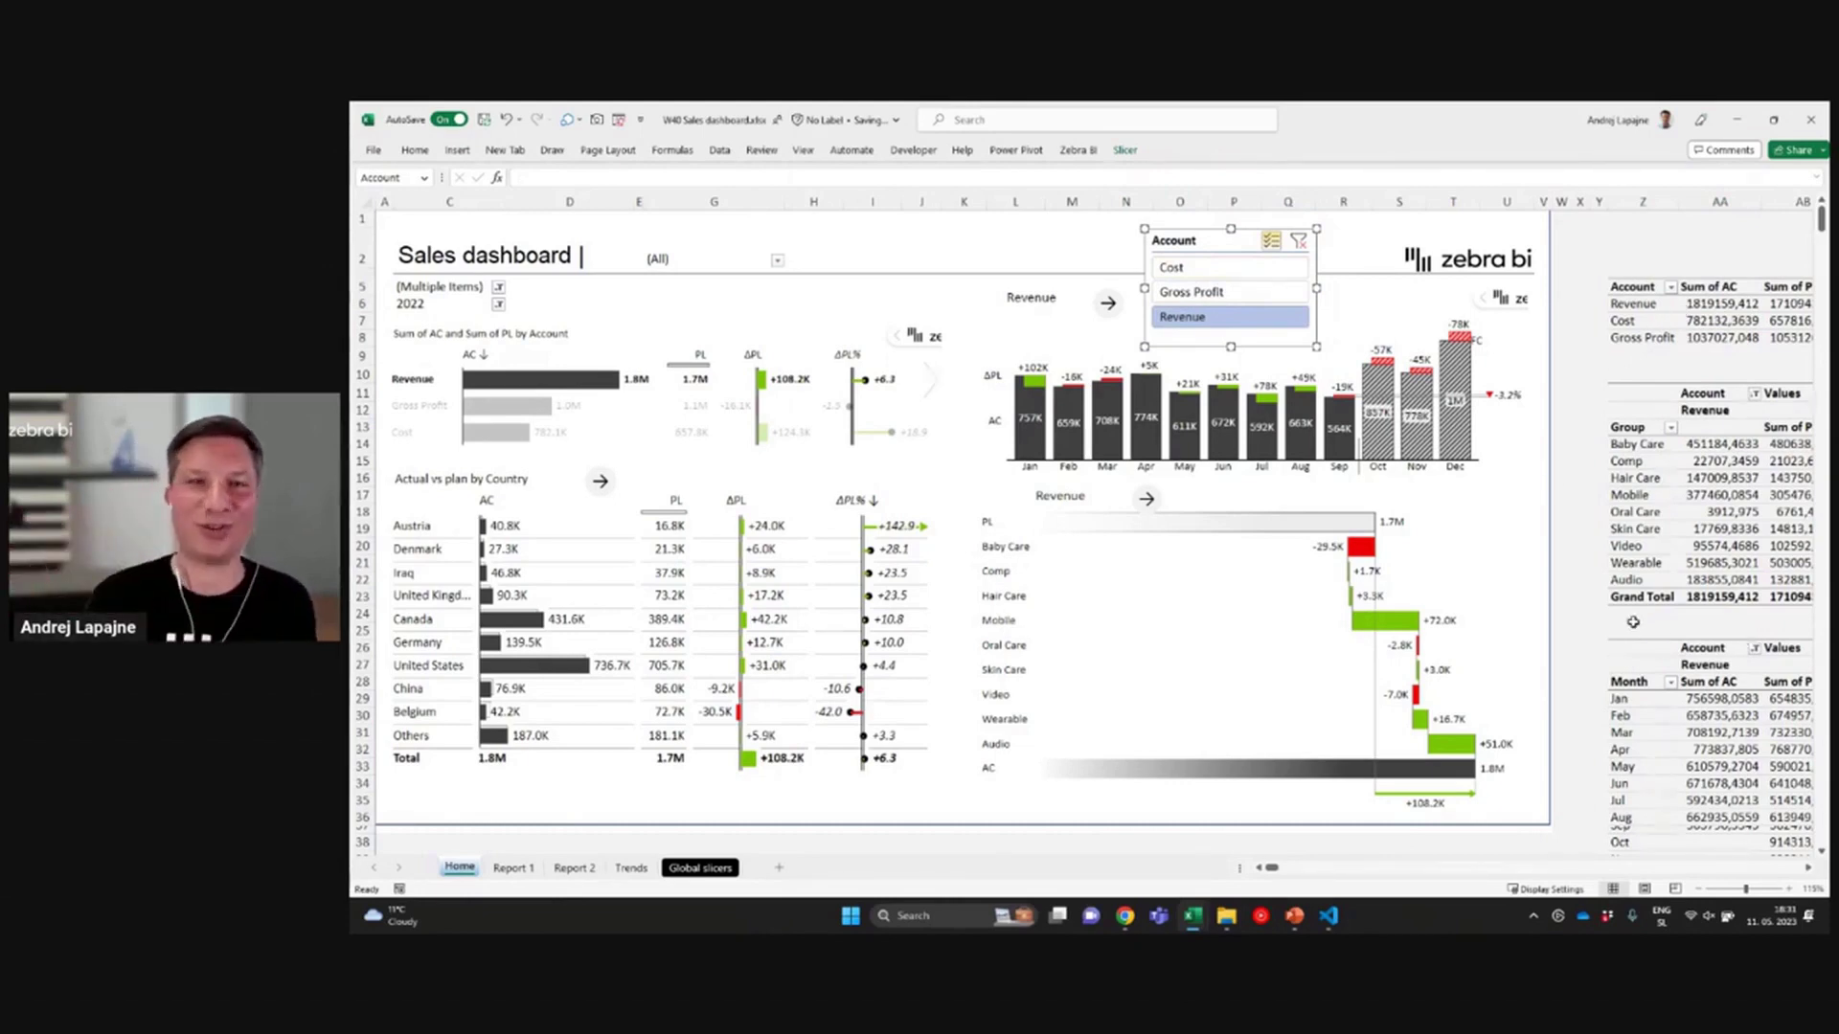
click(532, 407)
click(531, 407)
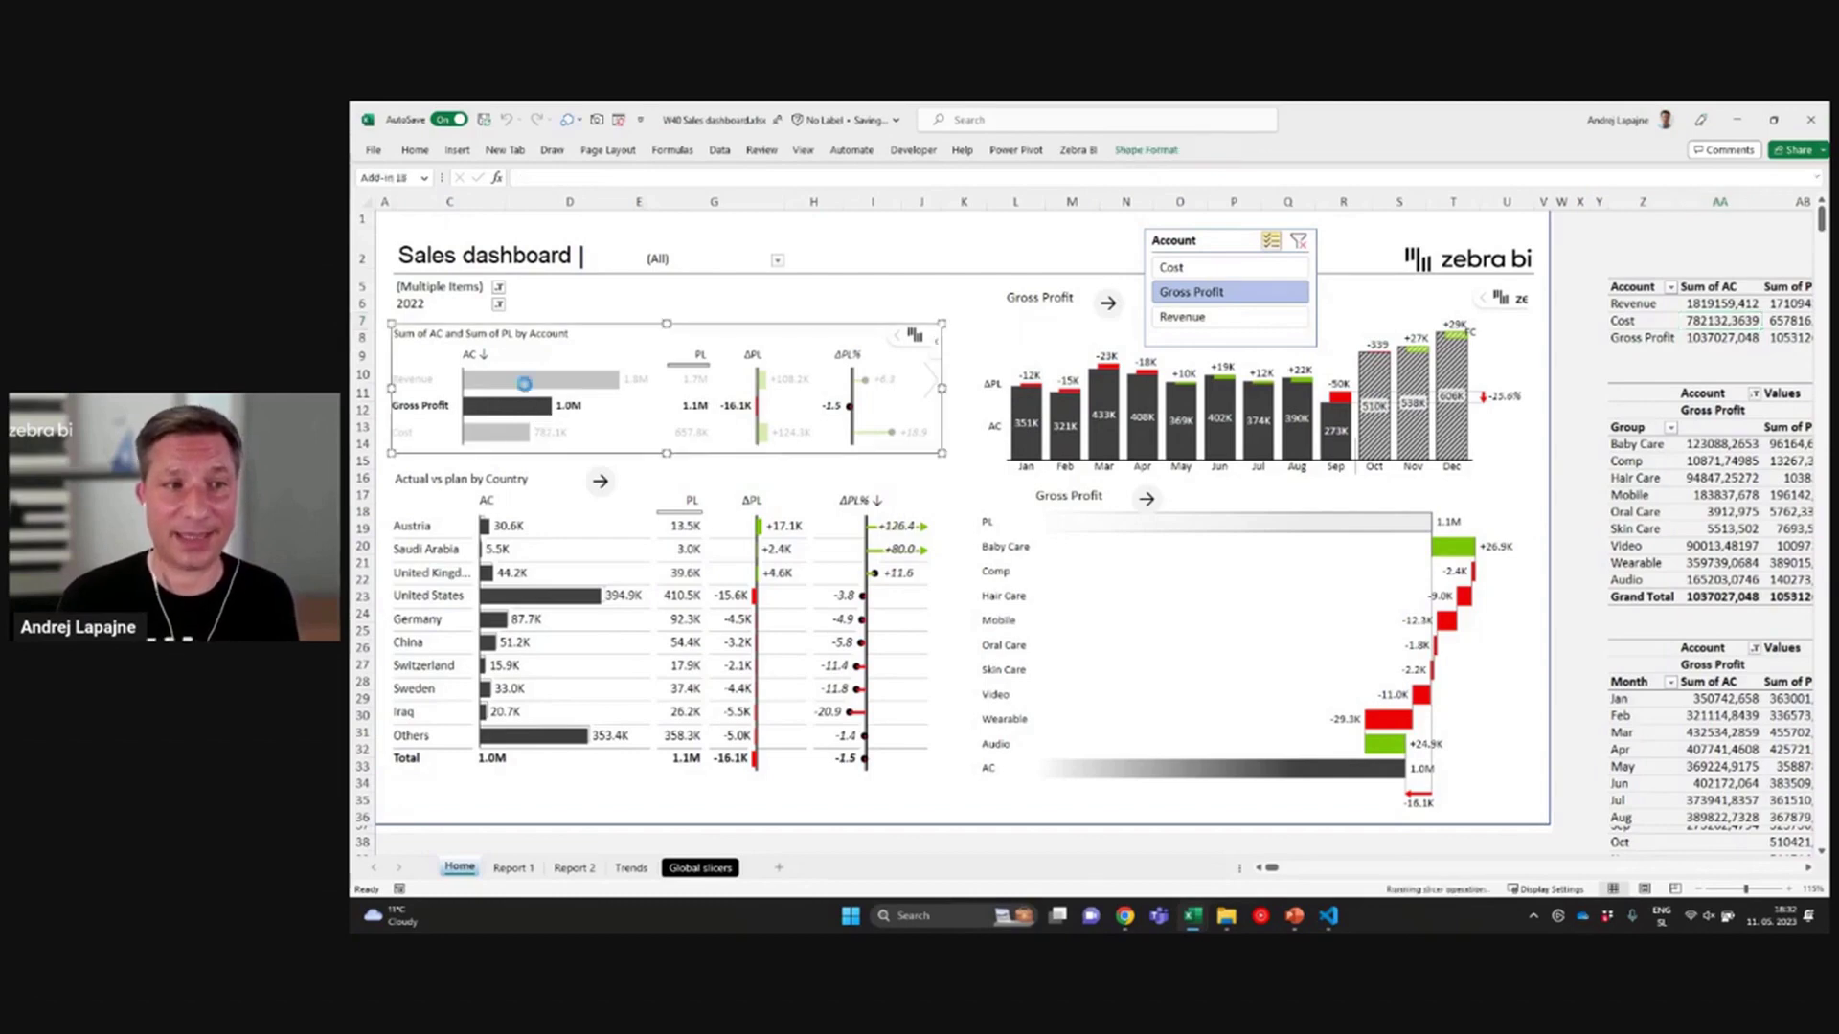
click(527, 388)
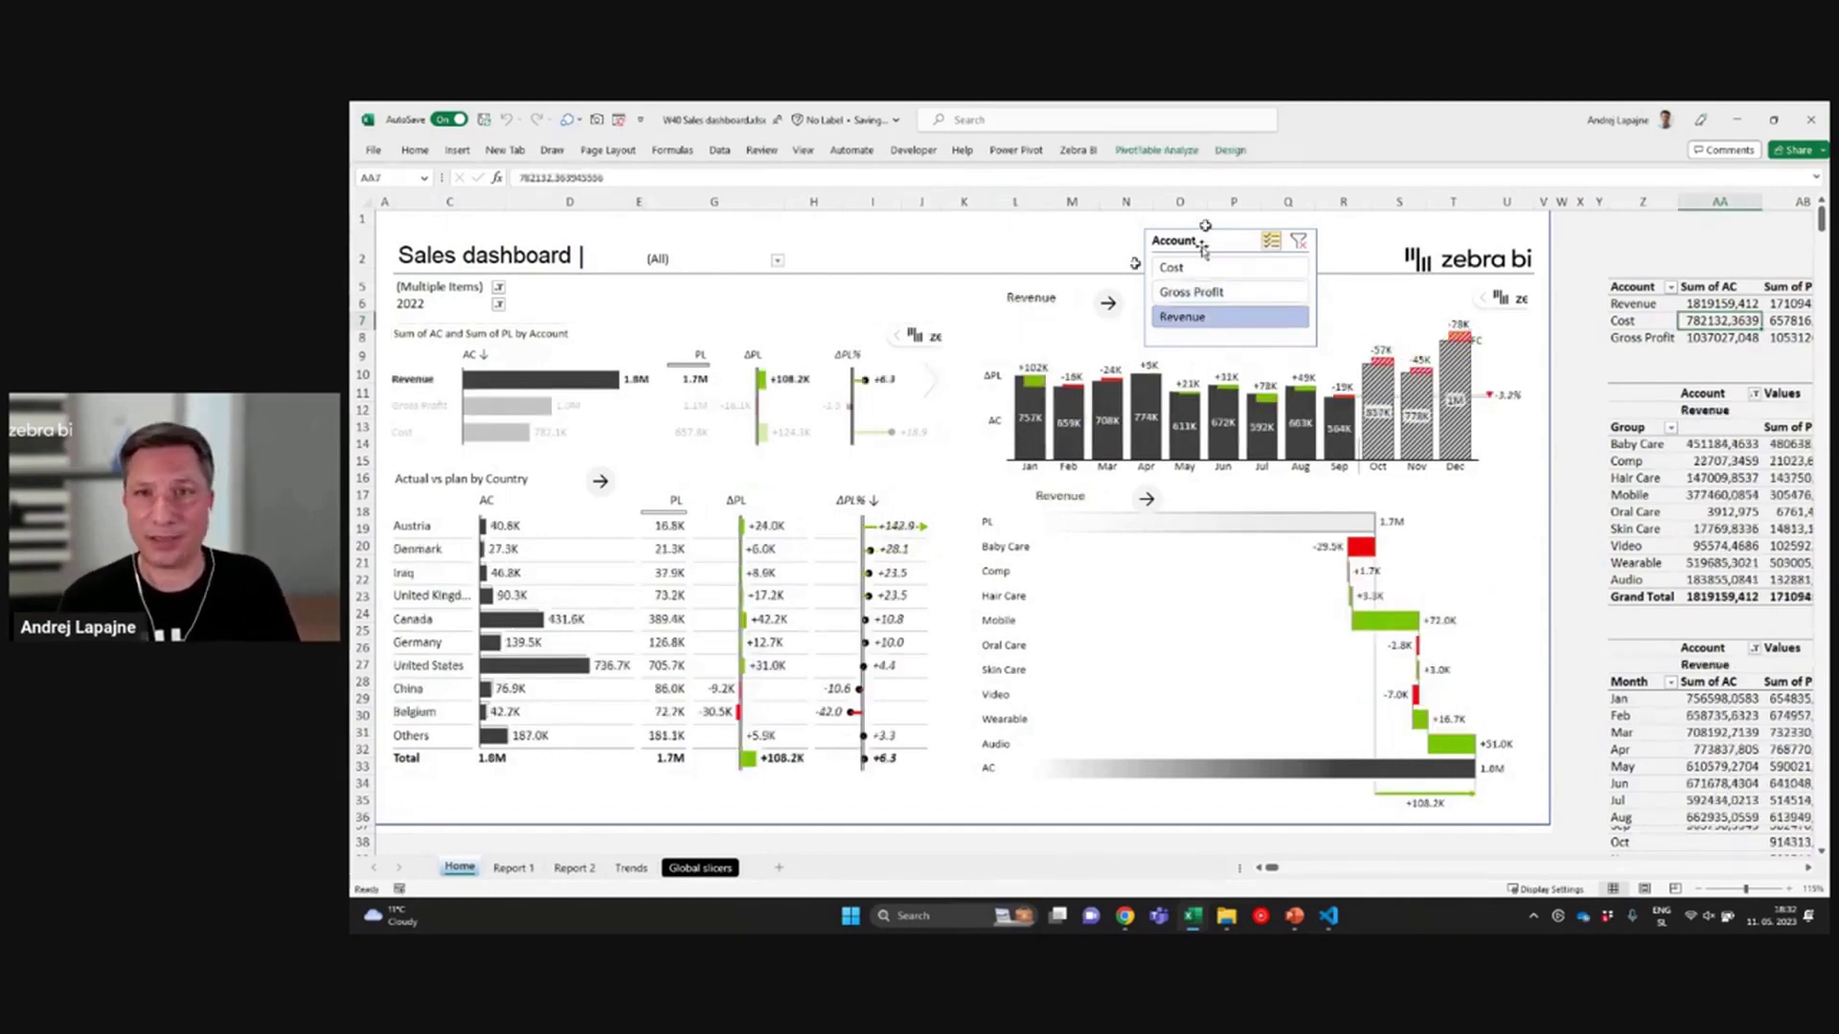
drag(1204, 239, 1774, 234)
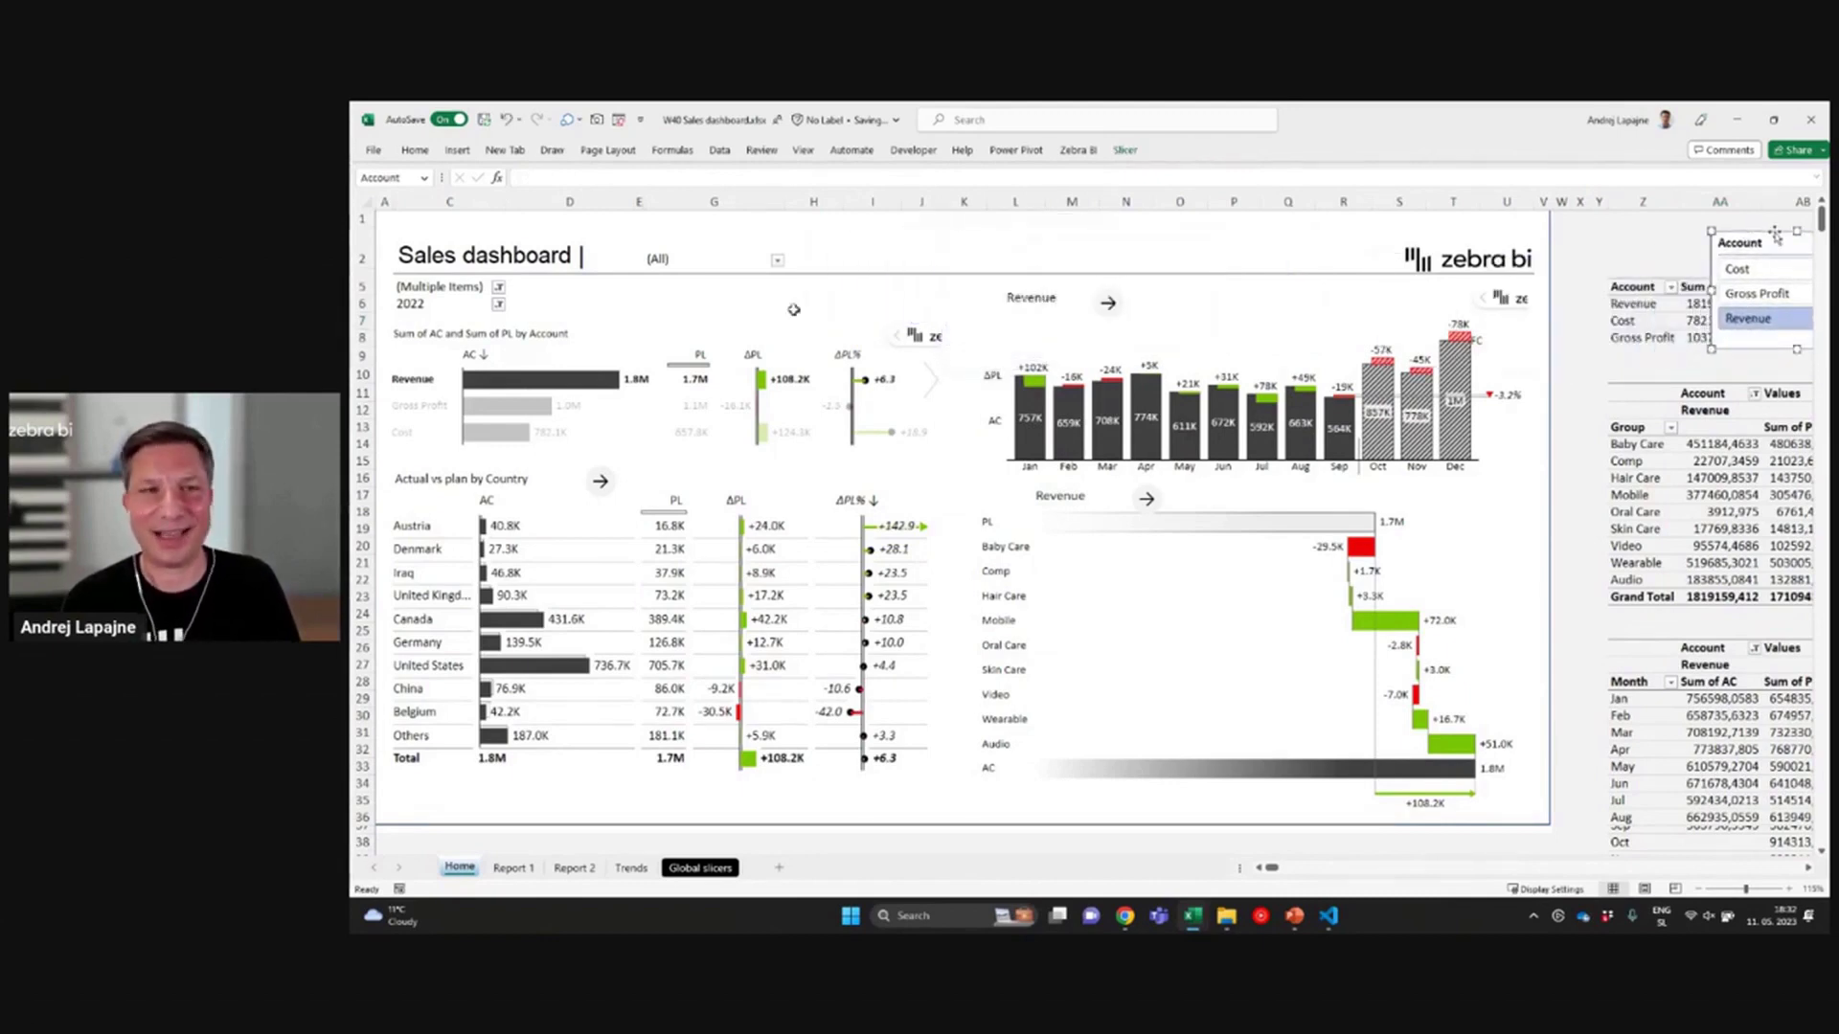
Cross-filter the dashboard from the account table by Gross Profit, Revenue, Gross Profit again and finally Cost
click(526, 404)
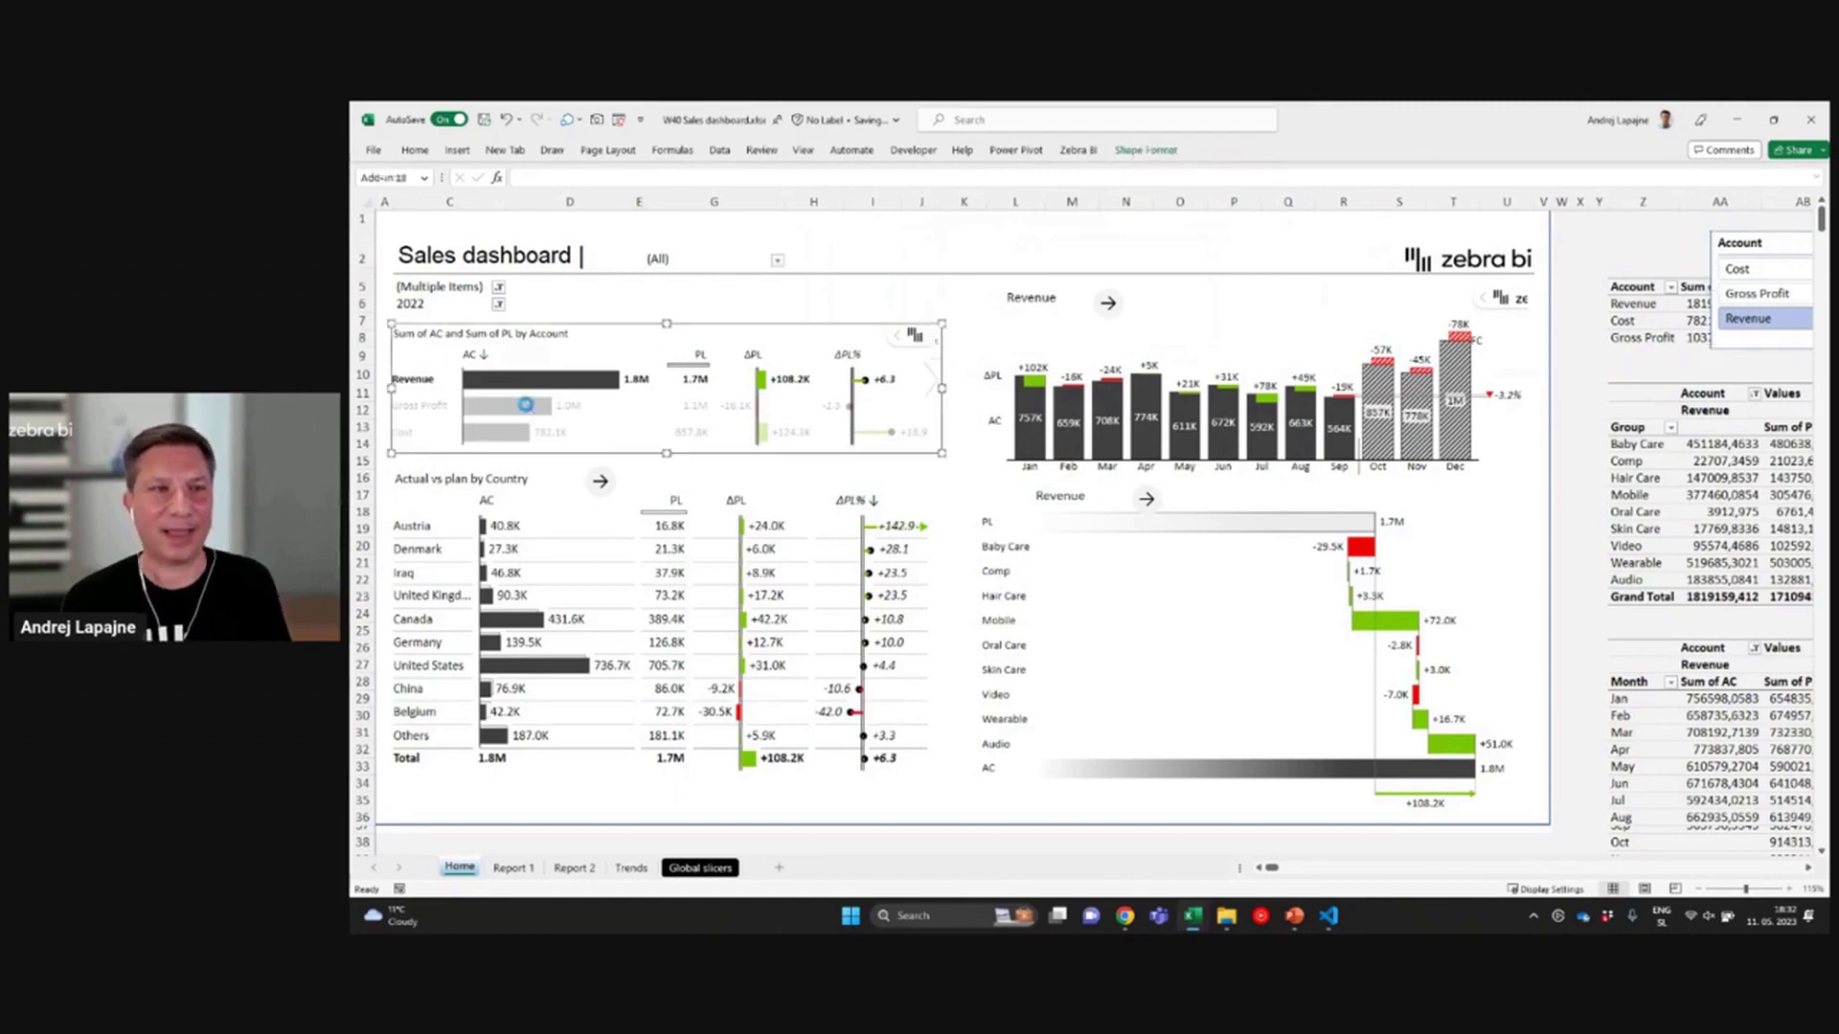
click(526, 404)
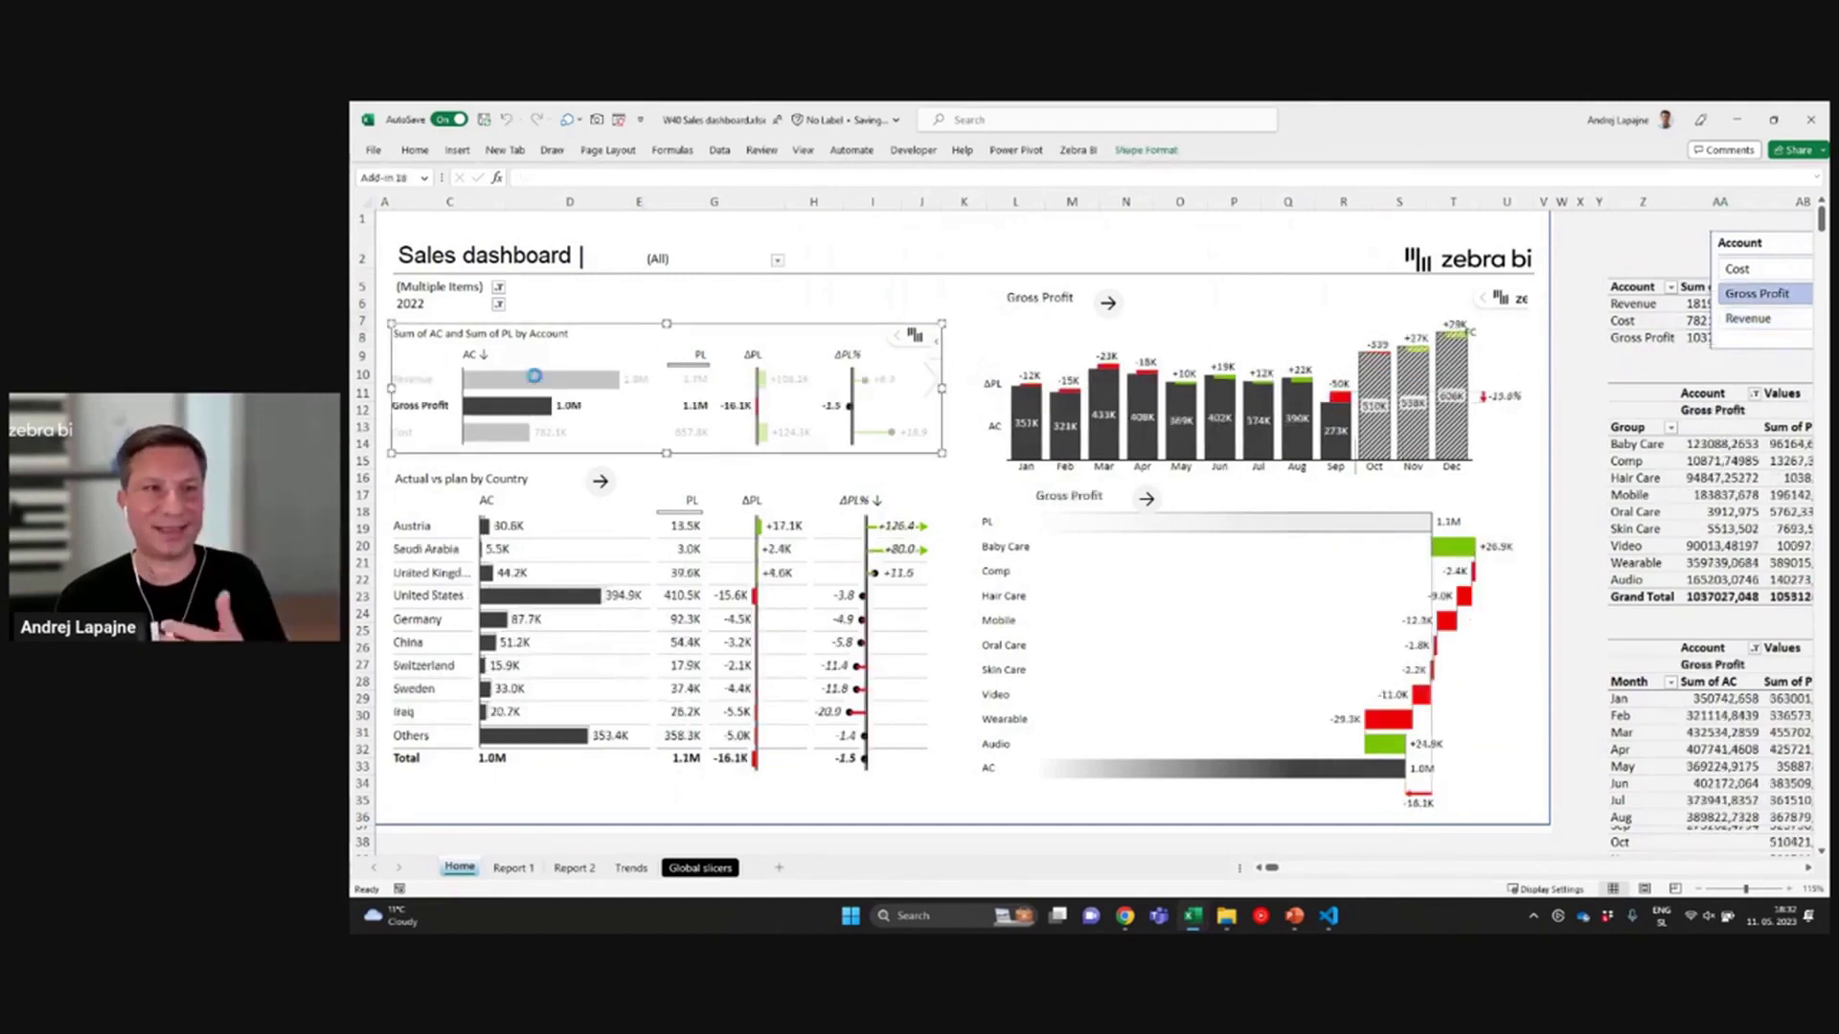
click(533, 376)
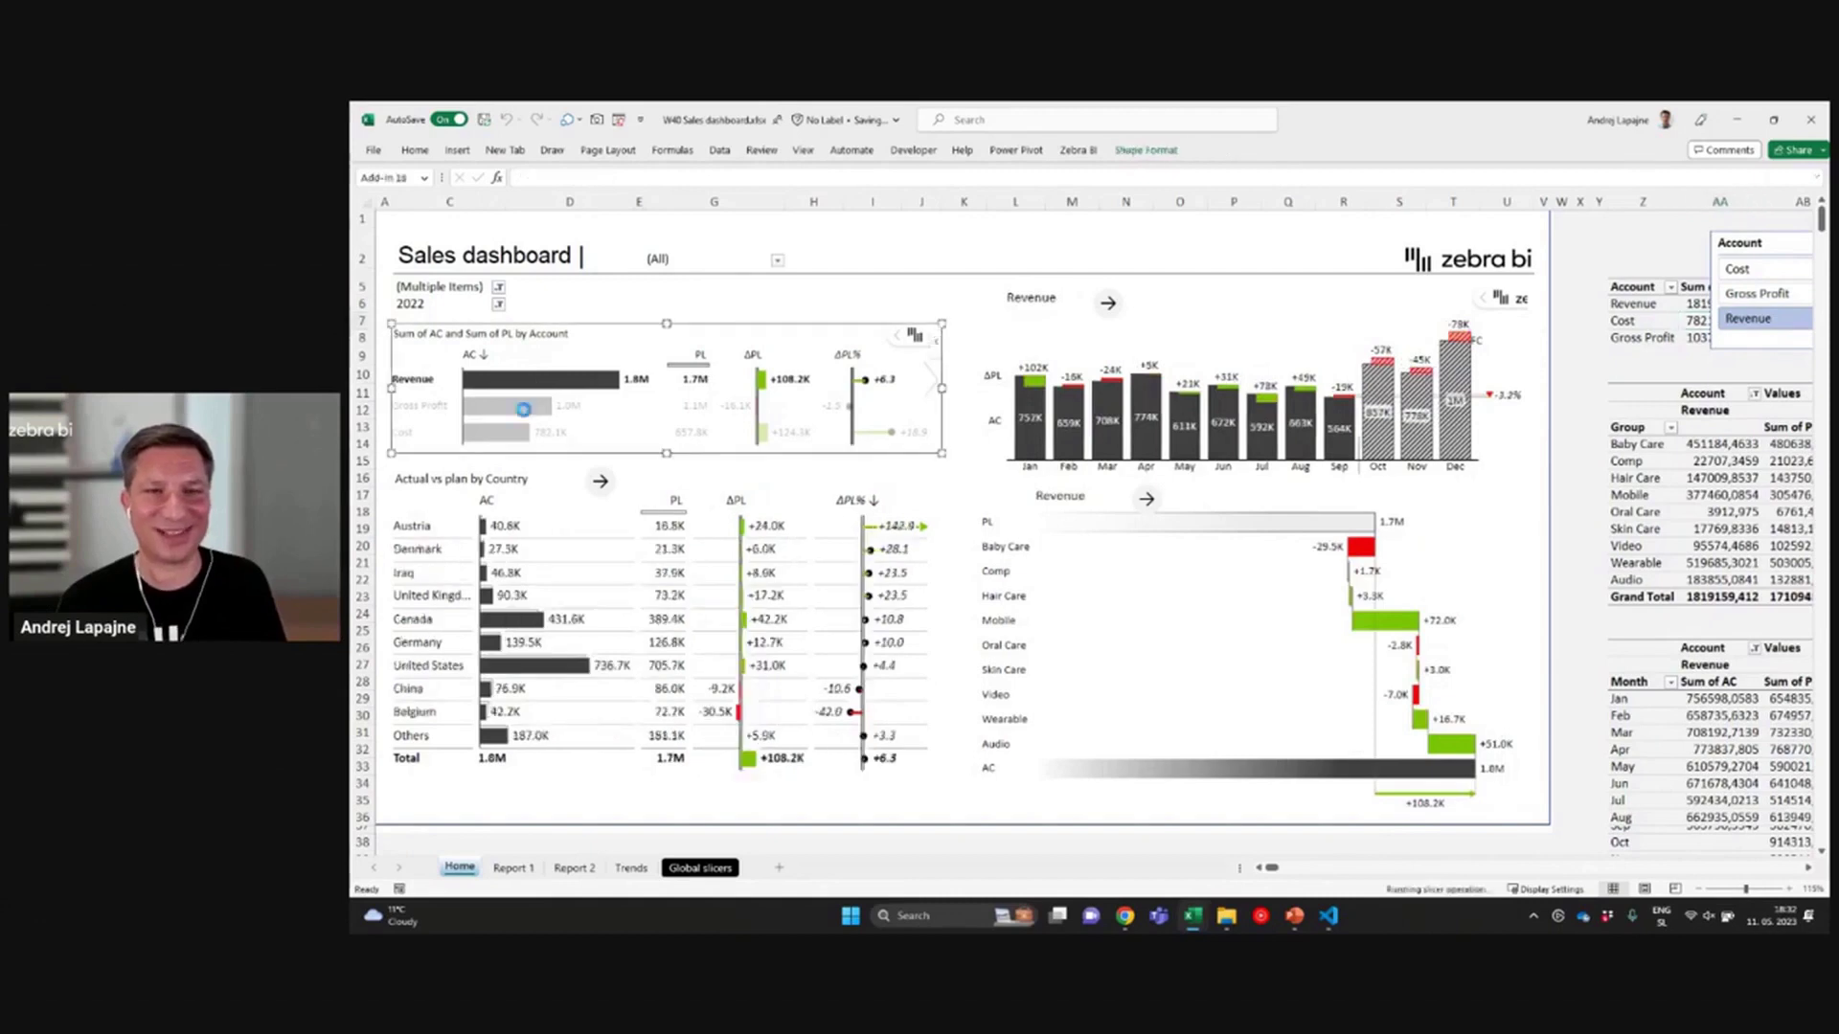
click(523, 409)
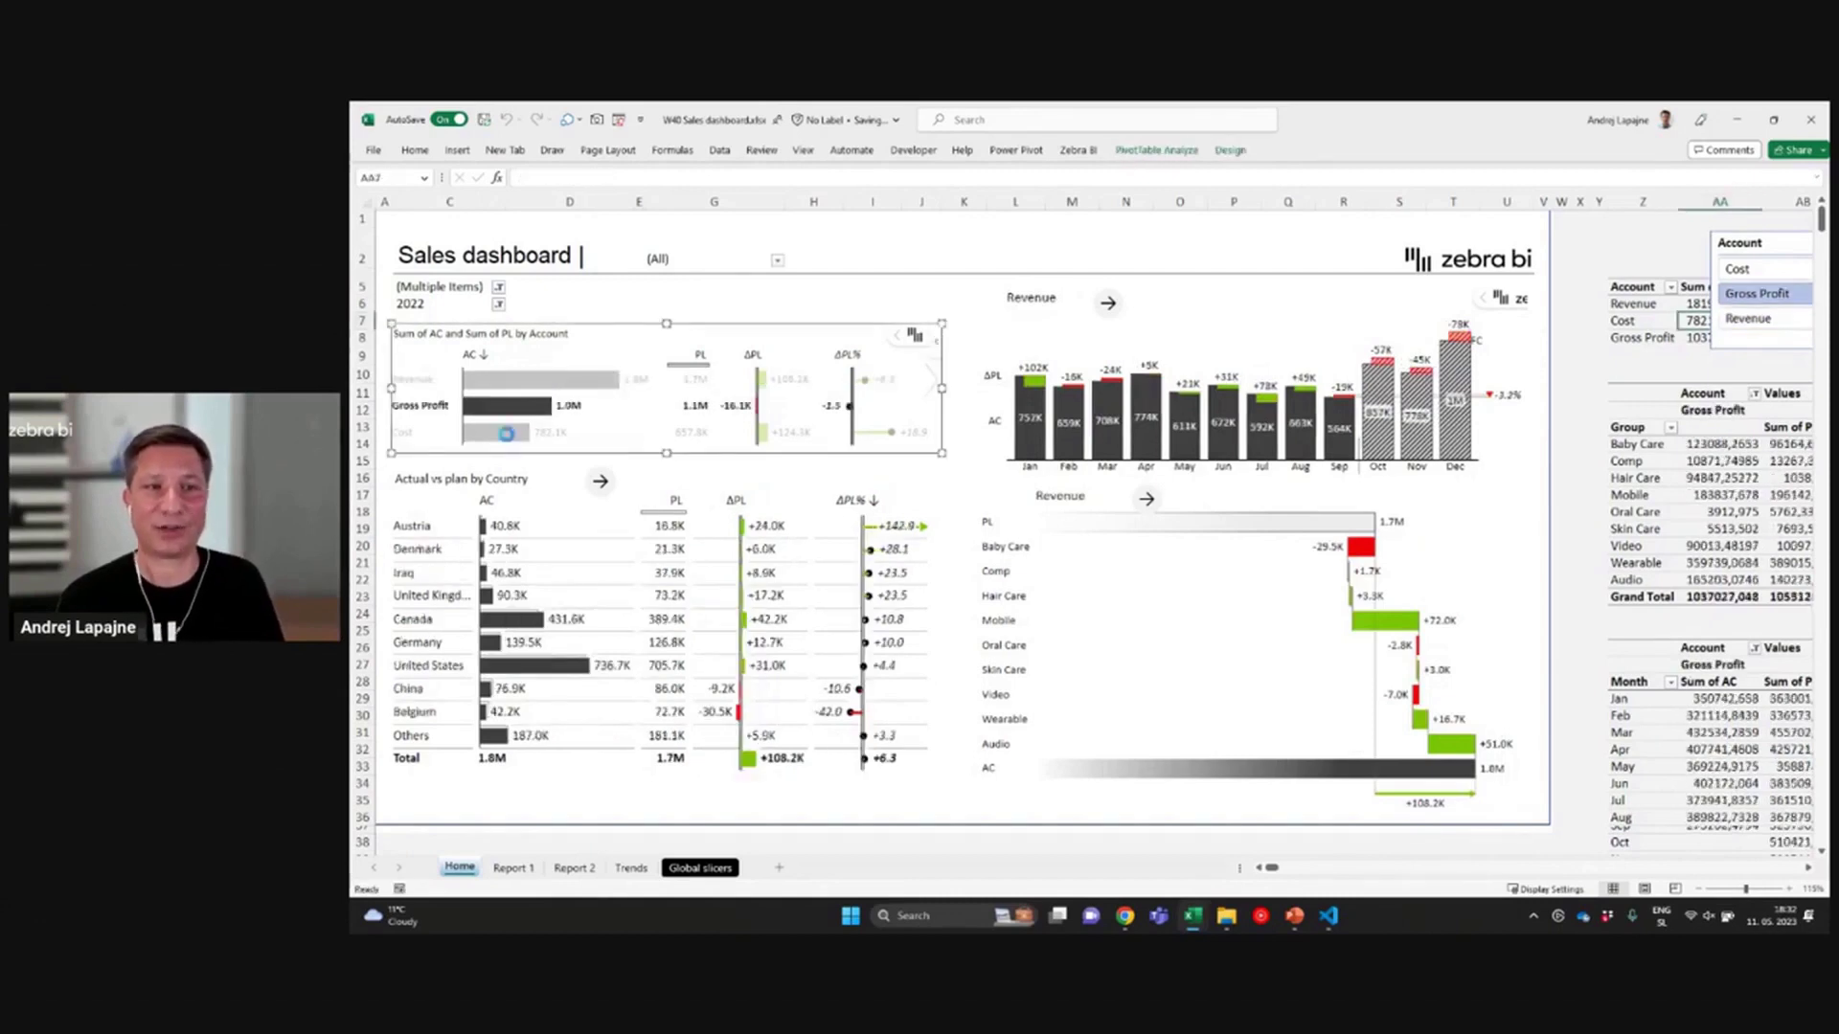
click(506, 432)
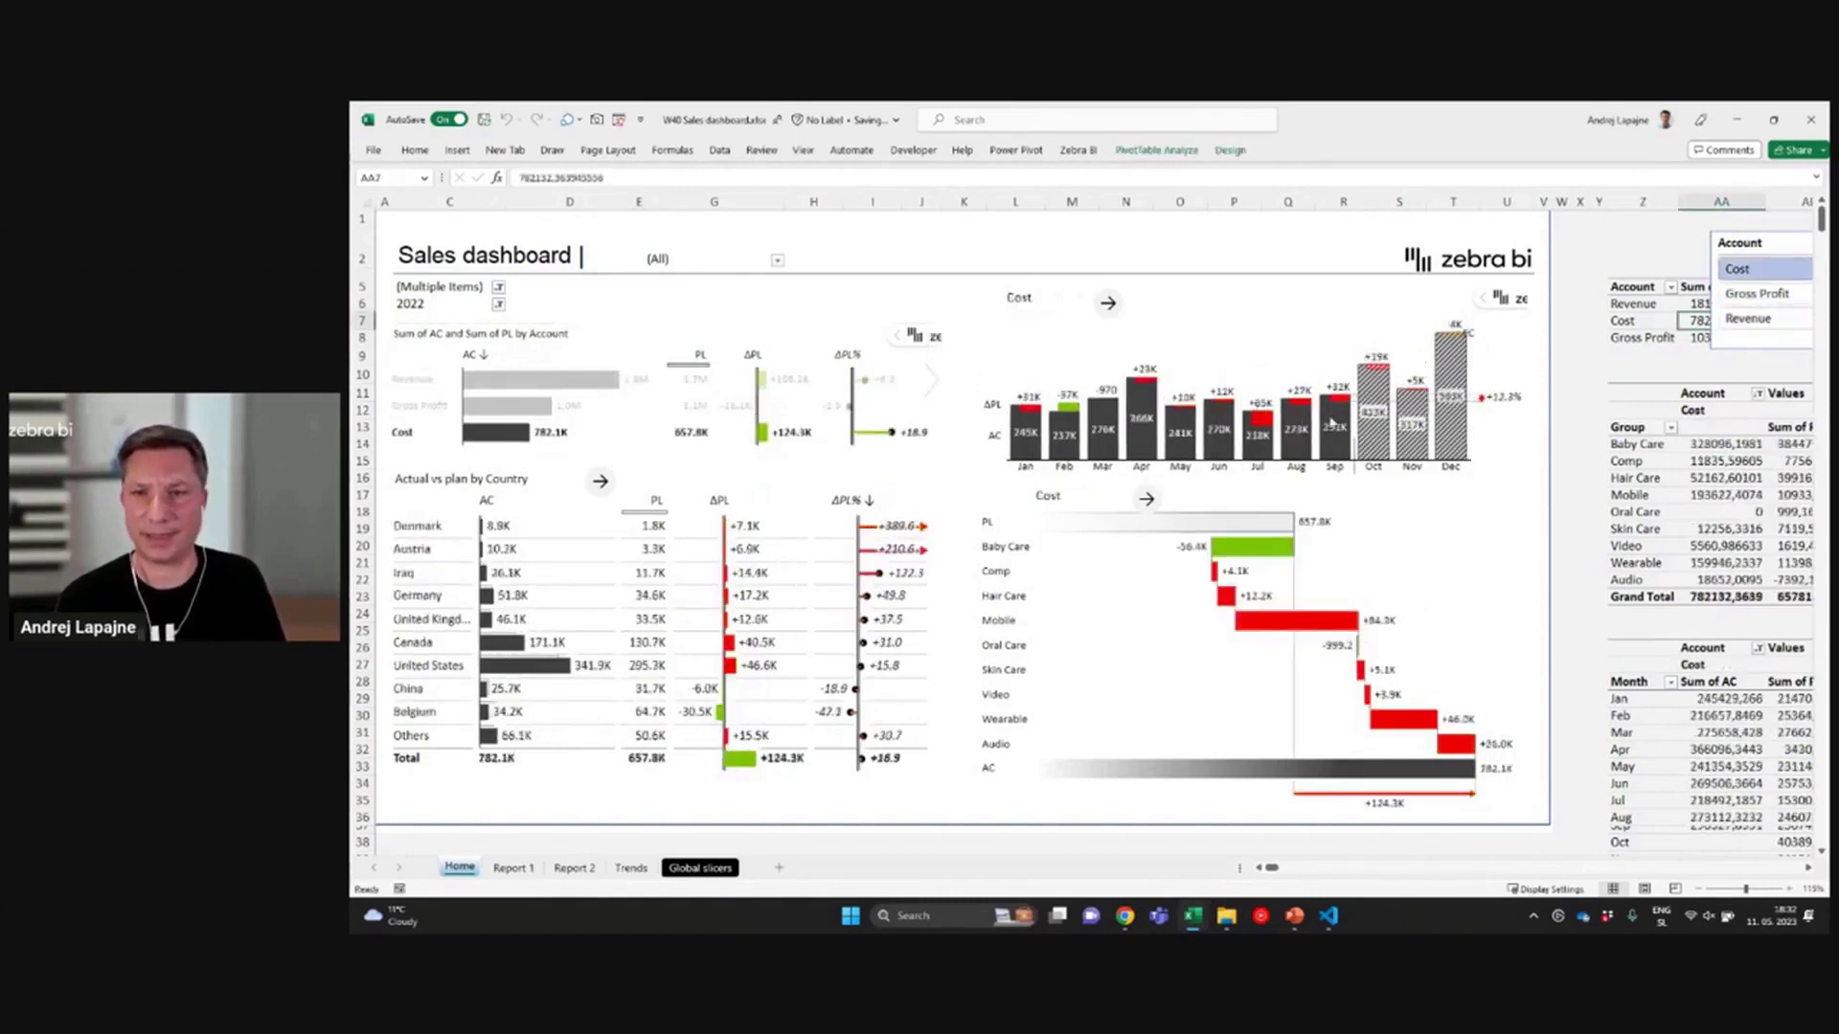
Cross-filter the dashboard from the monthly Cost chart by Sep, Aug and Jul in turn
click(1332, 422)
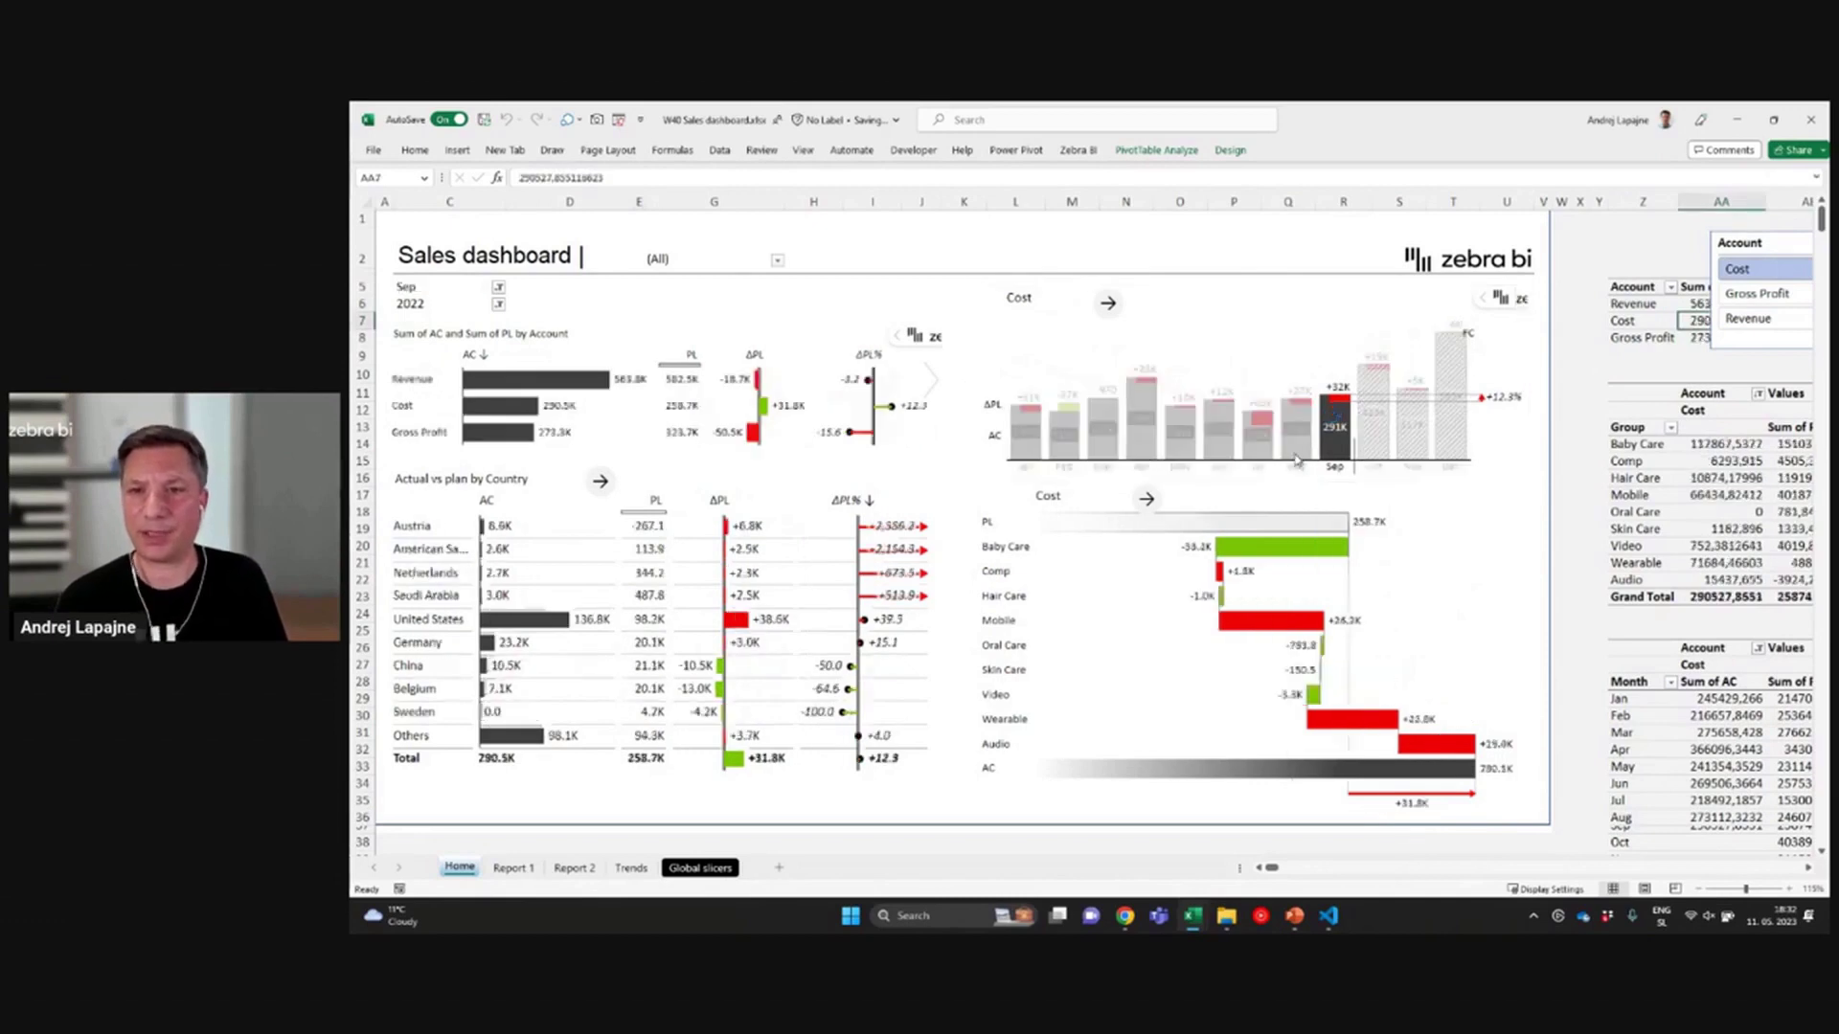
click(1295, 458)
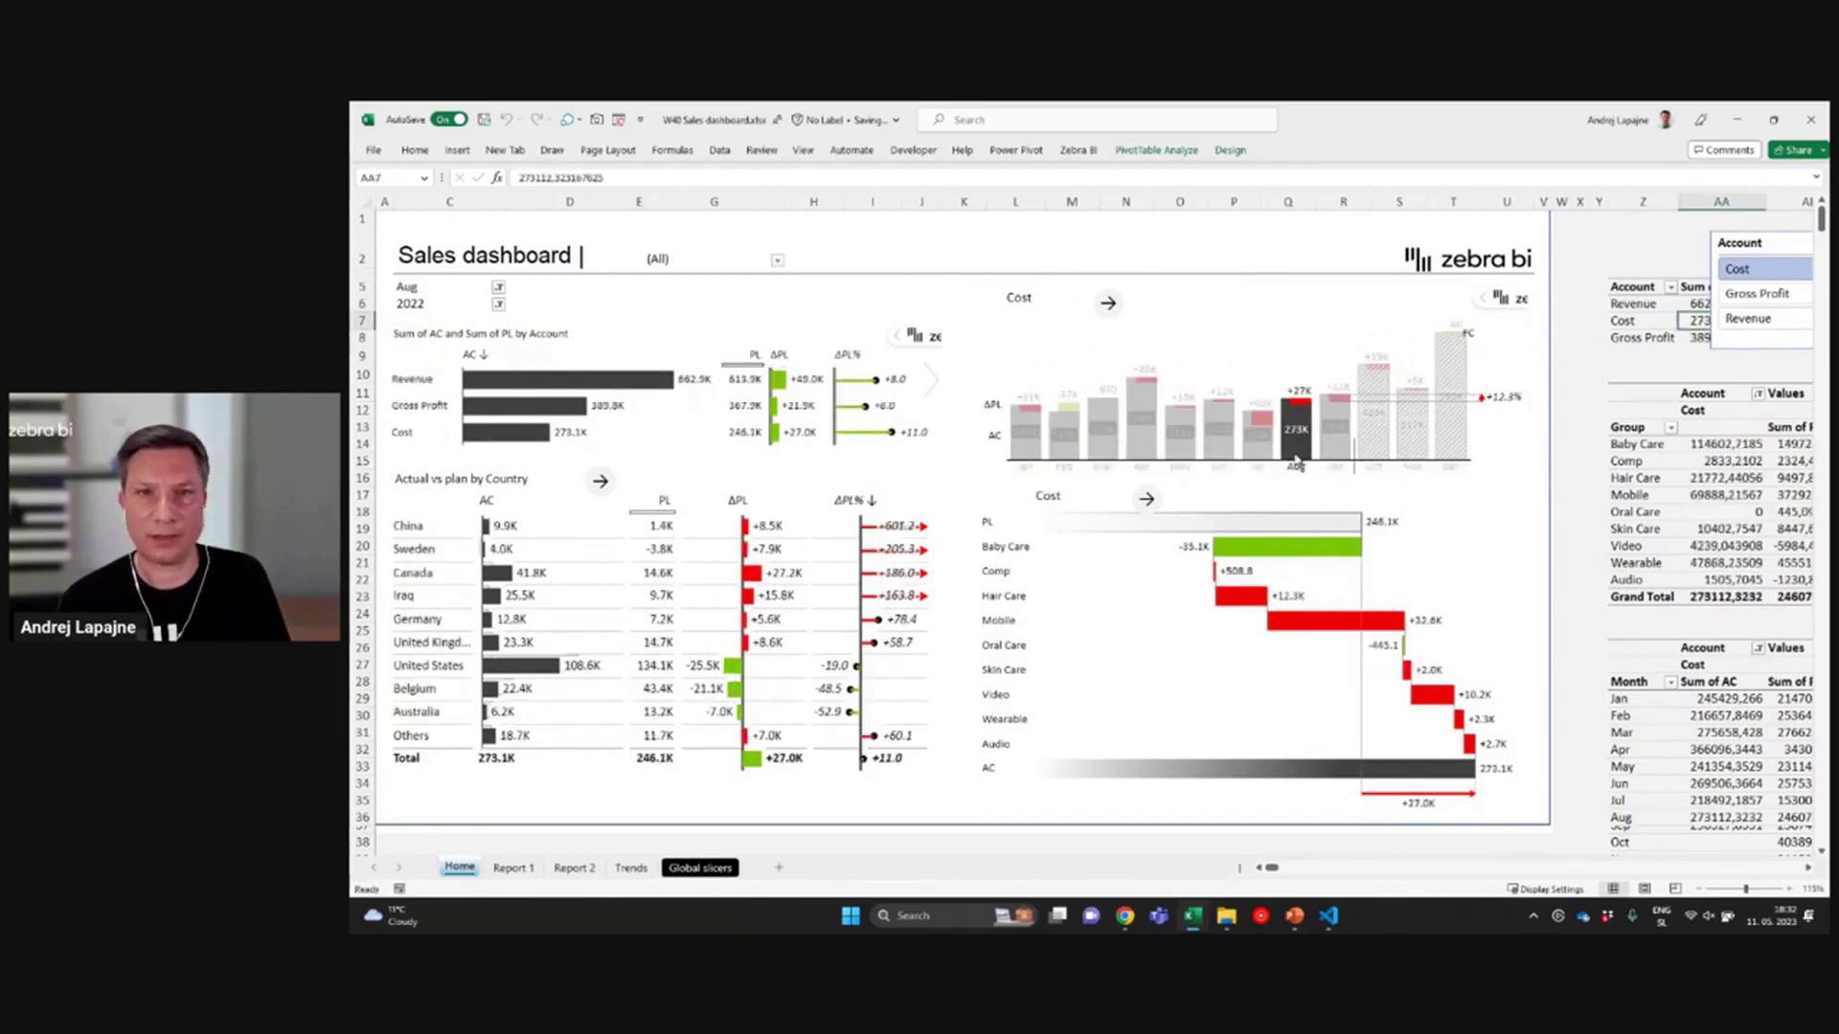
click(1258, 448)
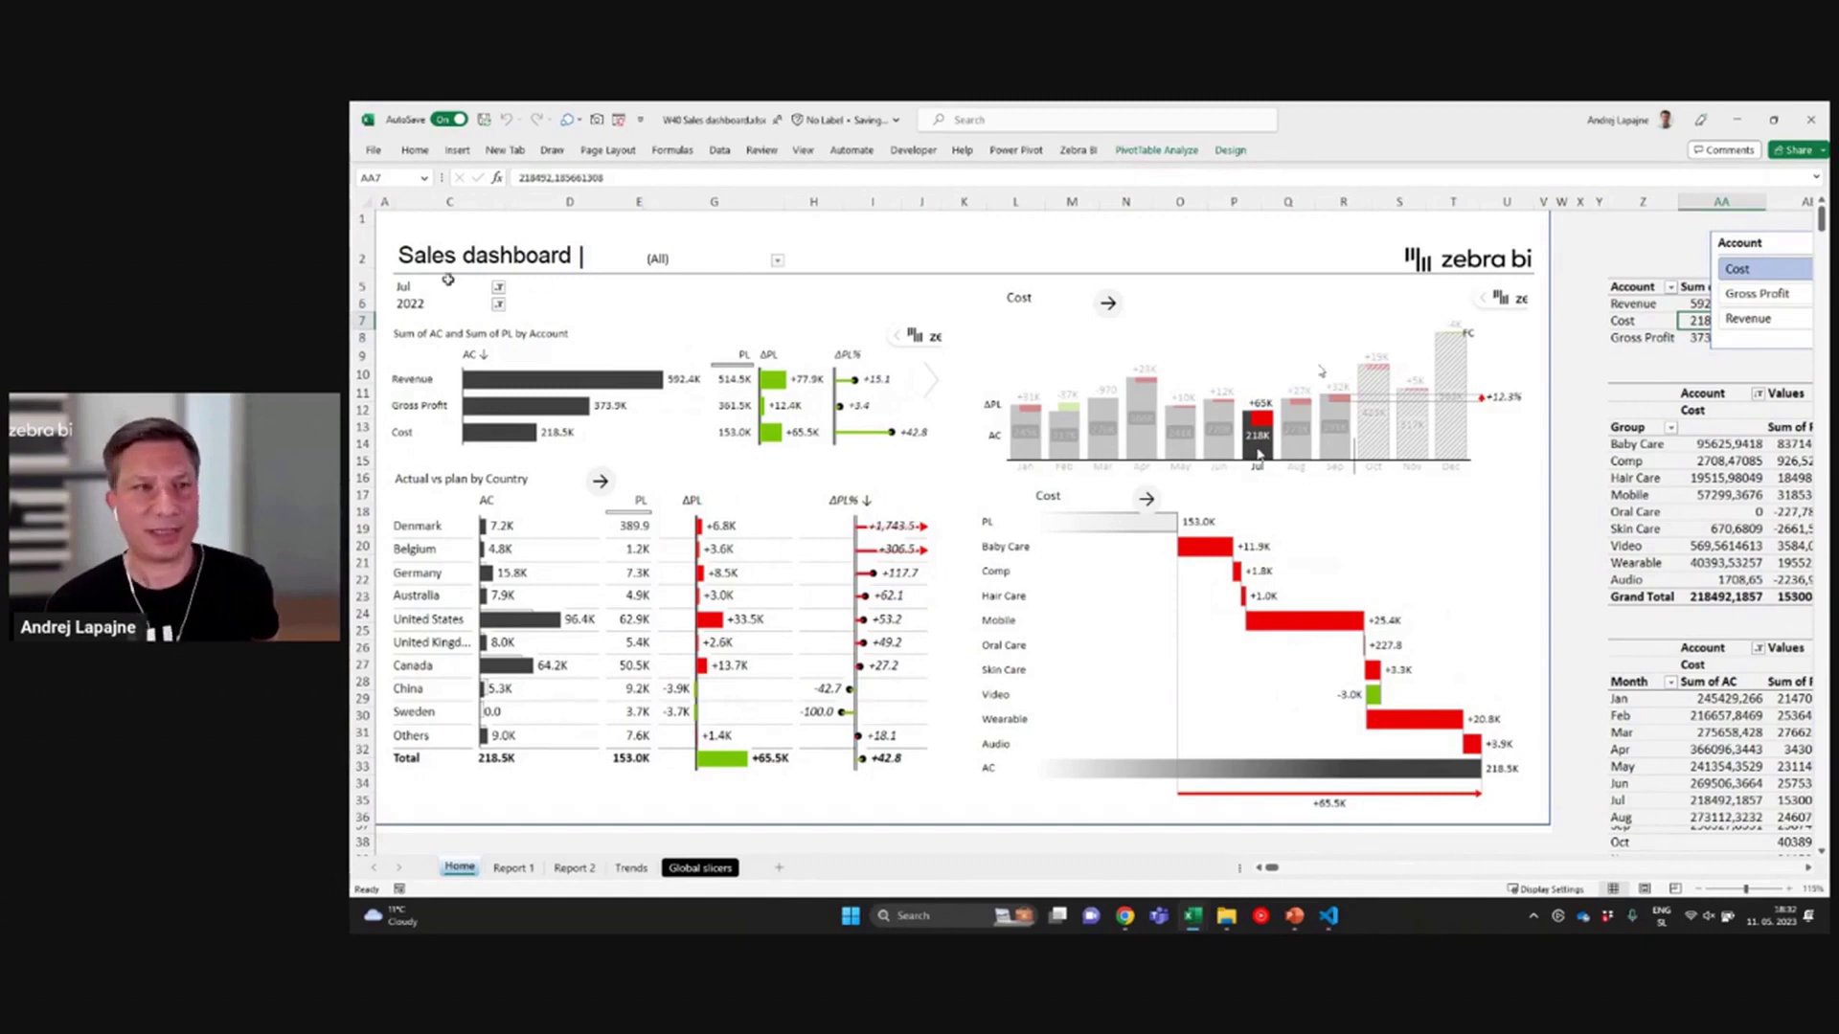
Check the month filter list under the dashboard title, close it without changes, and cross-filter the monthly chart to Jun
click(416, 288)
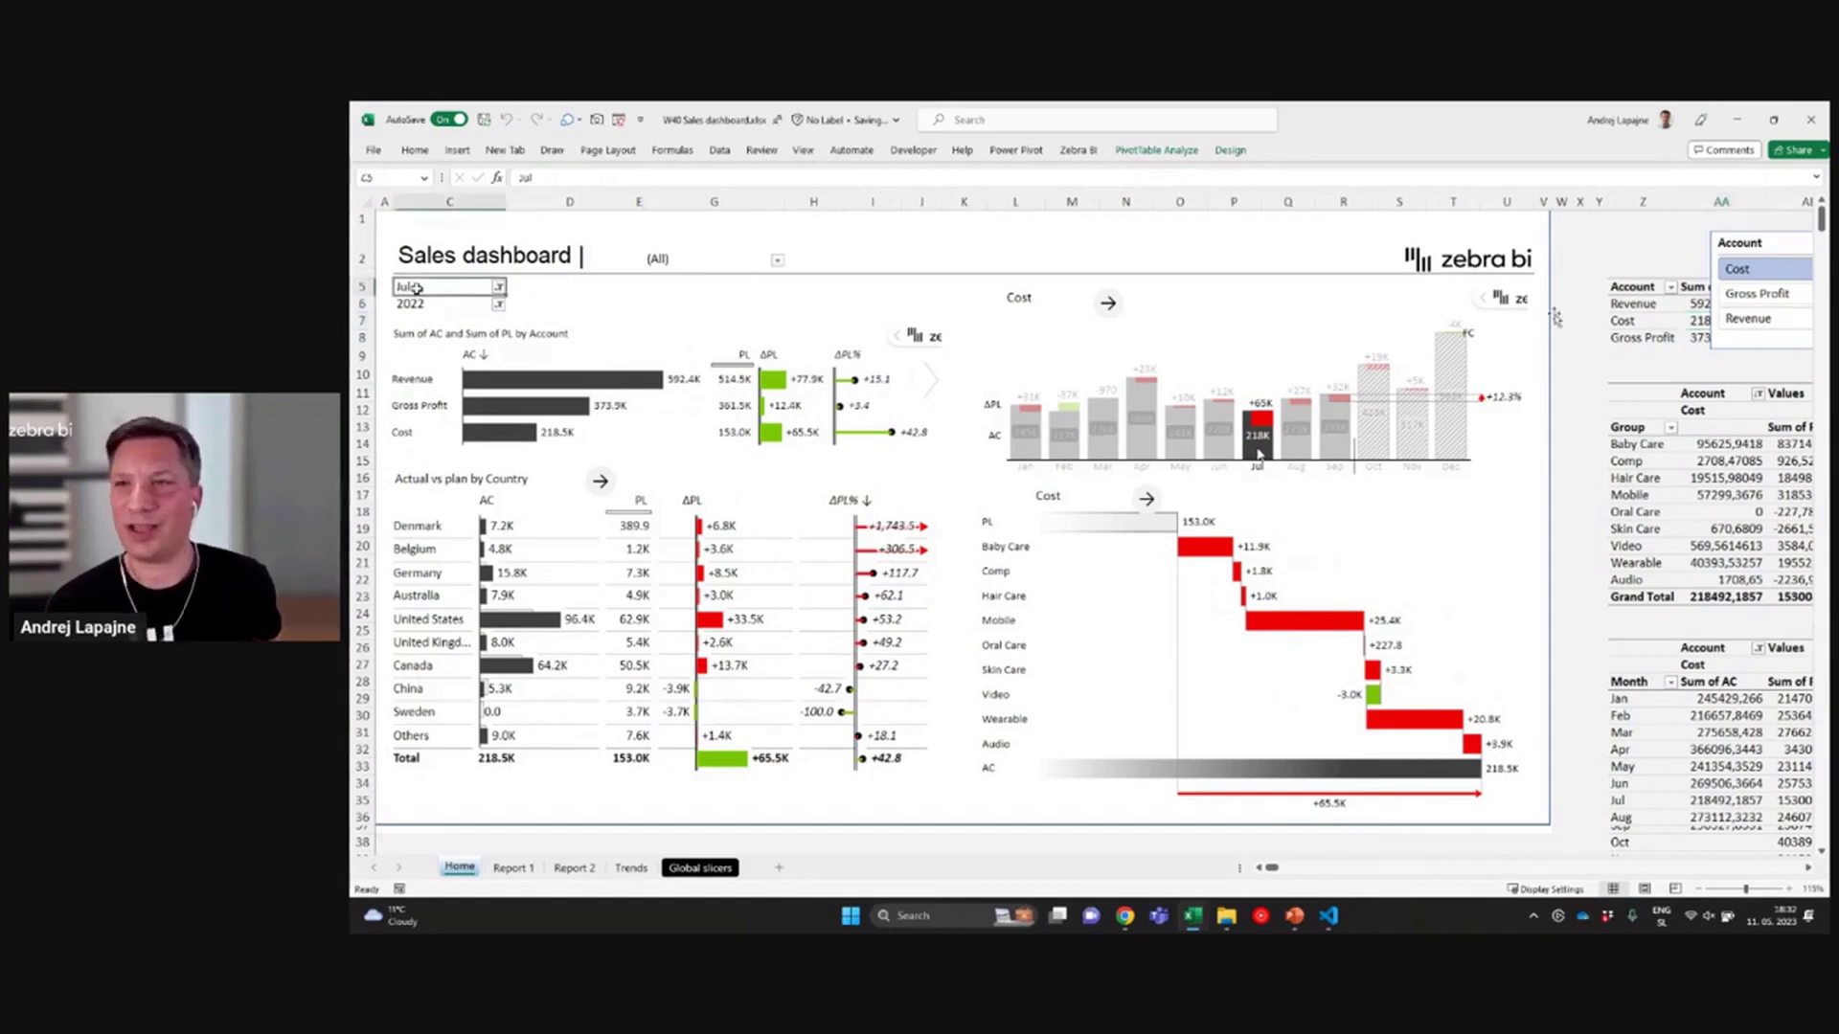
click(497, 288)
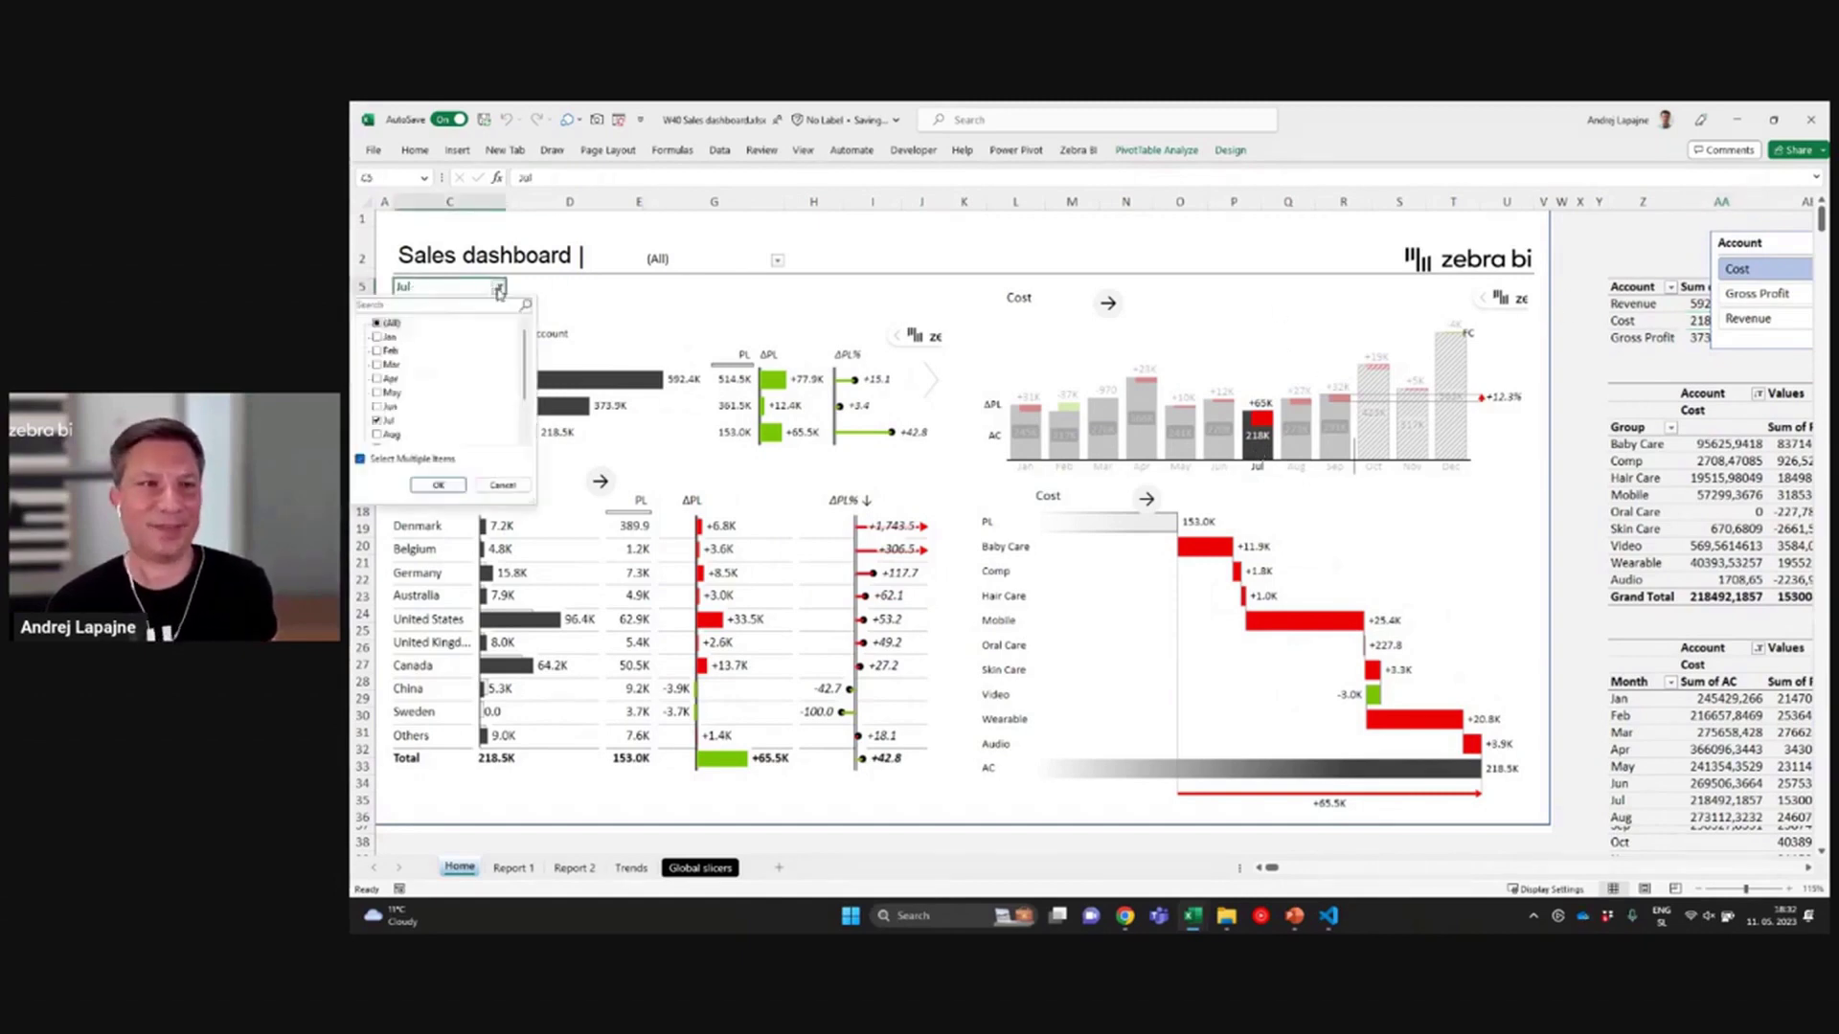
click(497, 290)
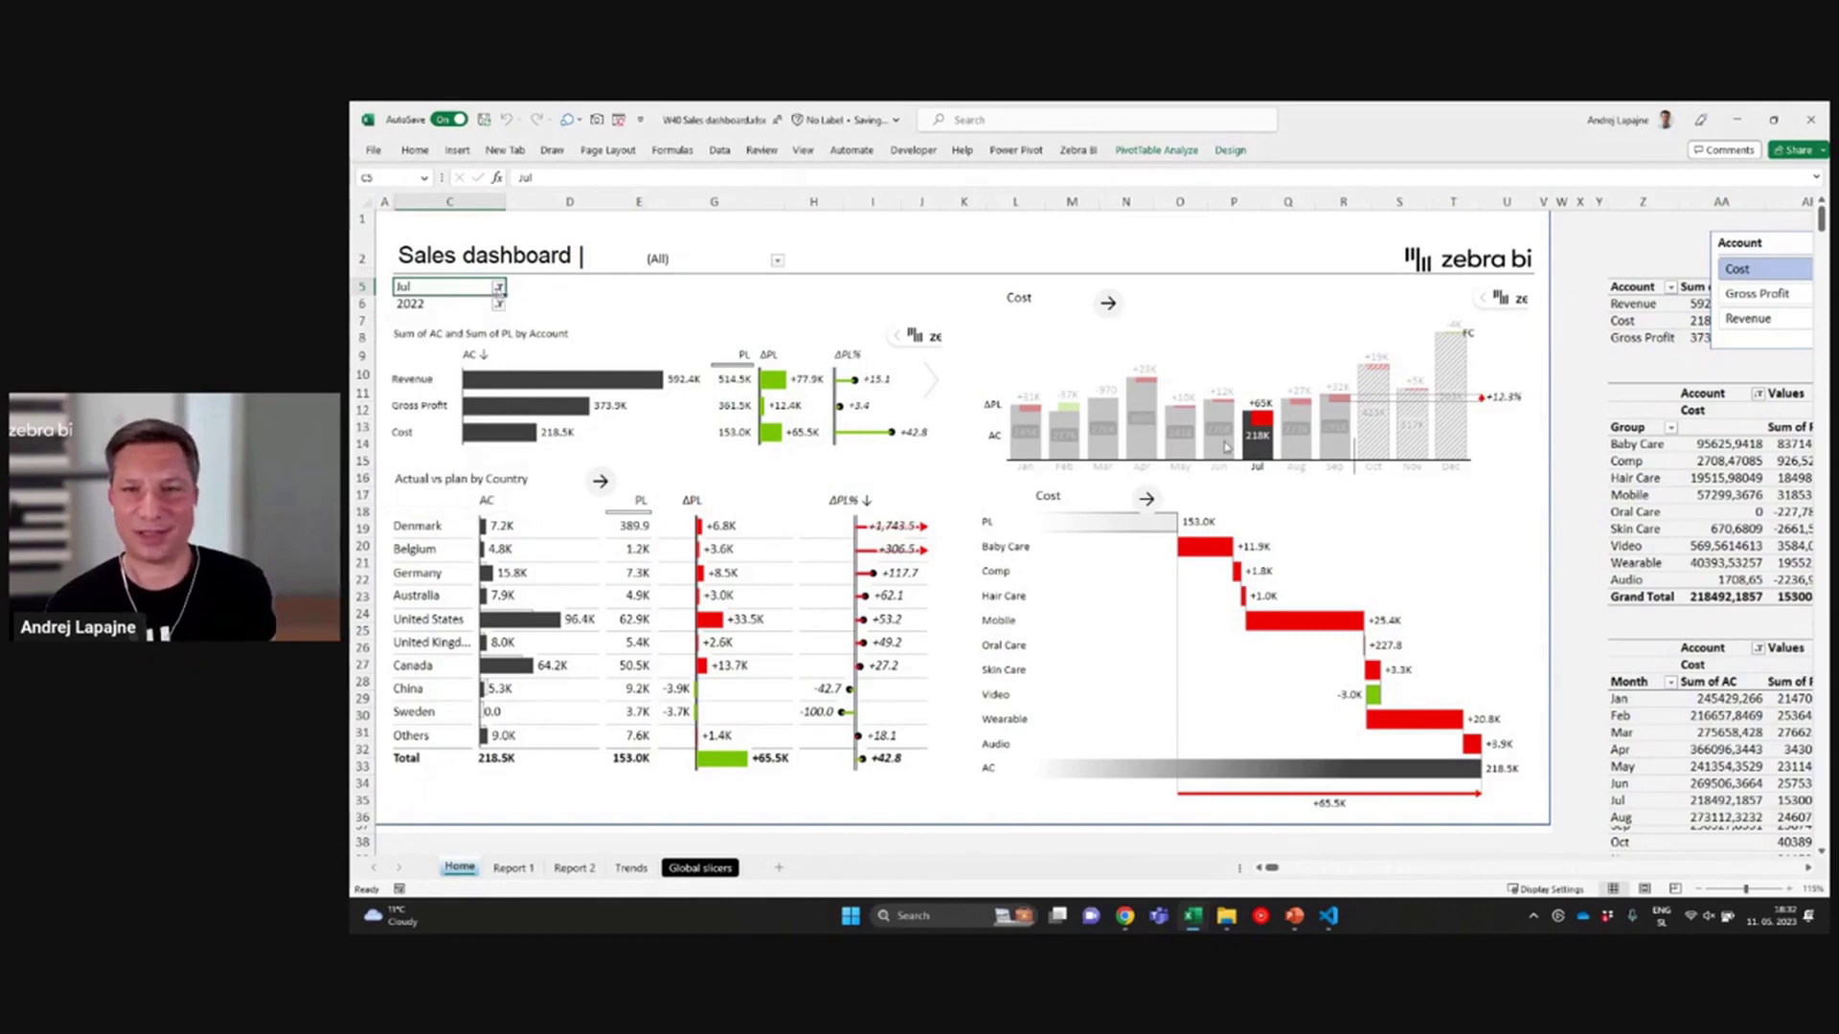
click(1220, 446)
click(1219, 445)
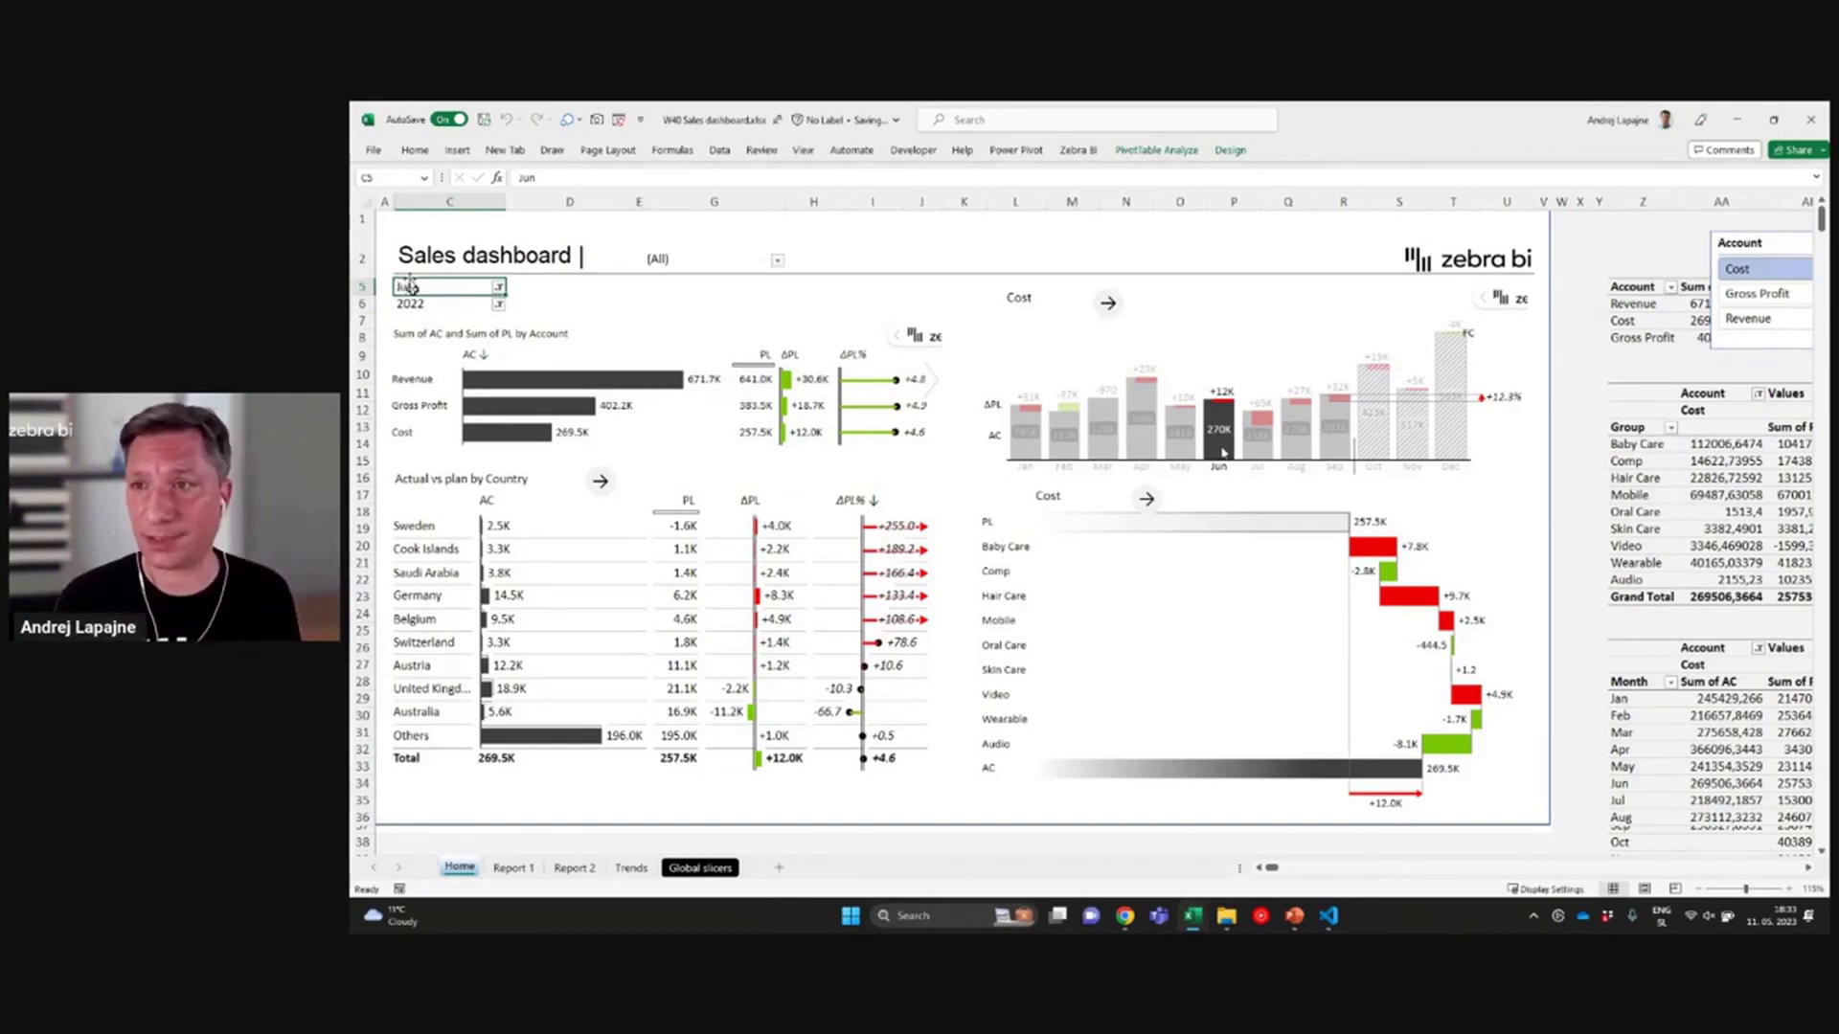
Insert a standard clustered column chart based on the Account pivot table
drag(1645, 316, 1645, 313)
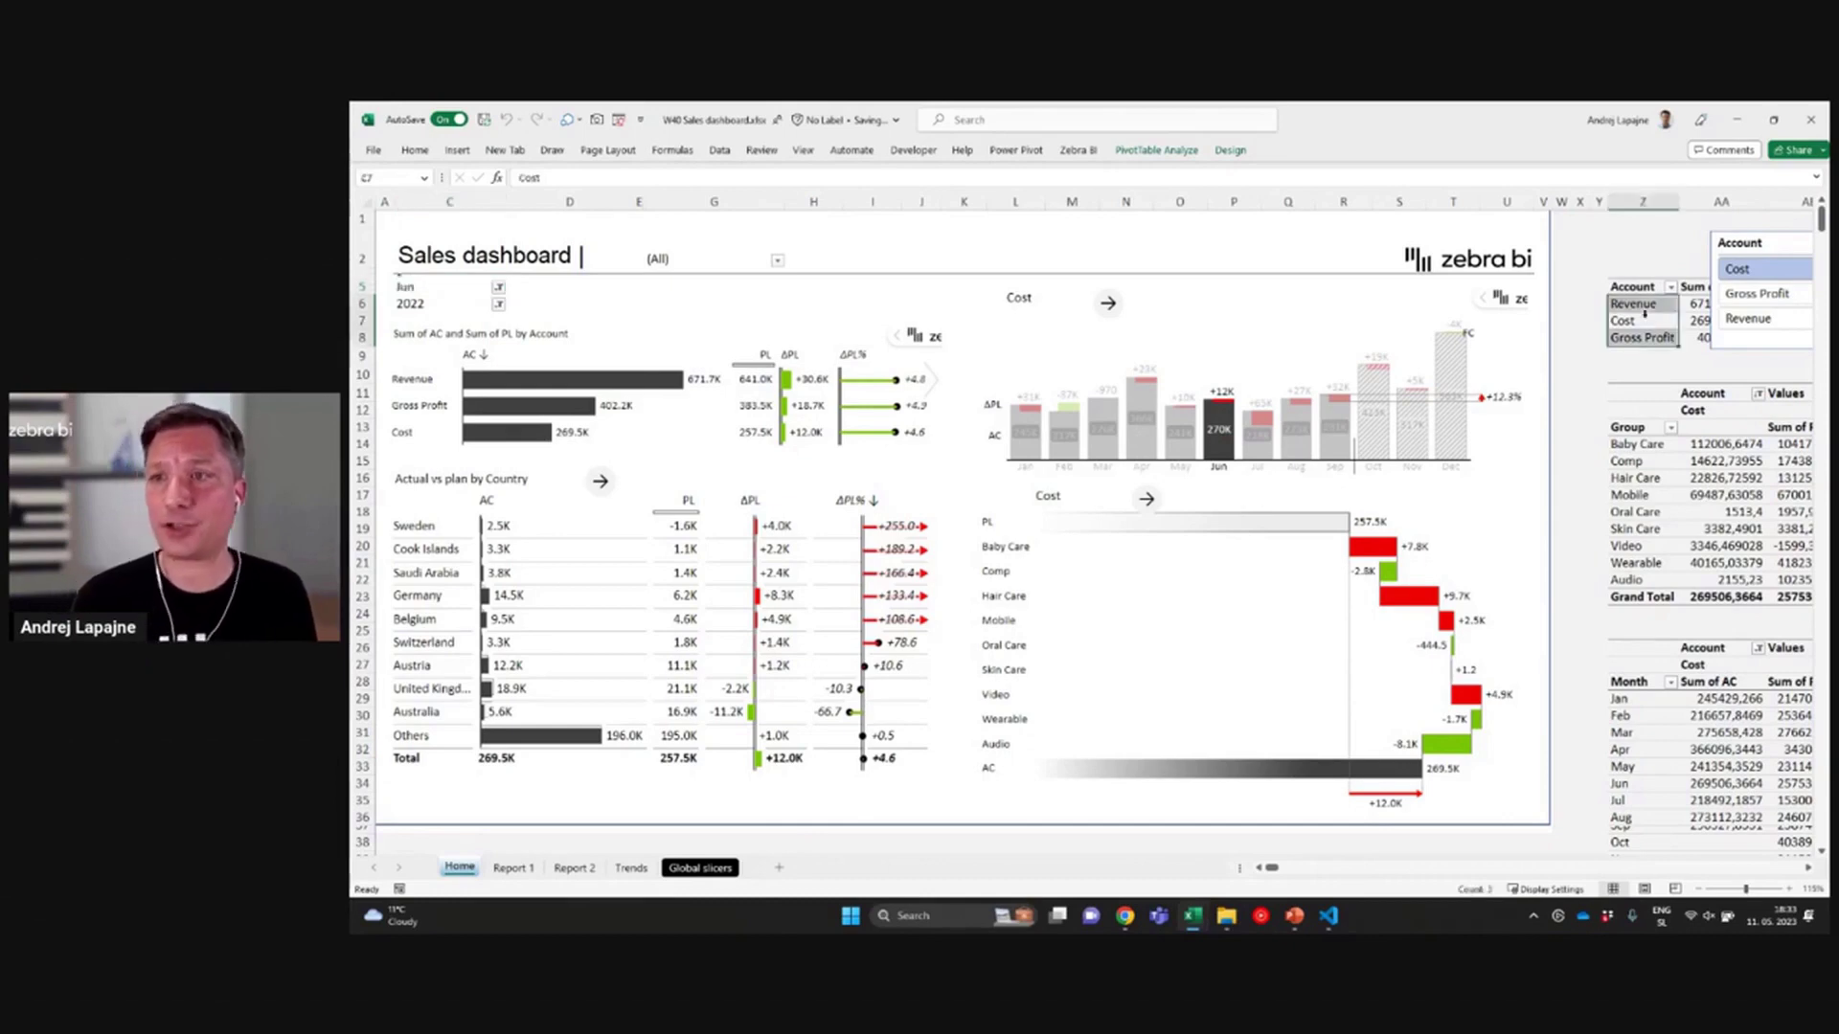
click(1645, 320)
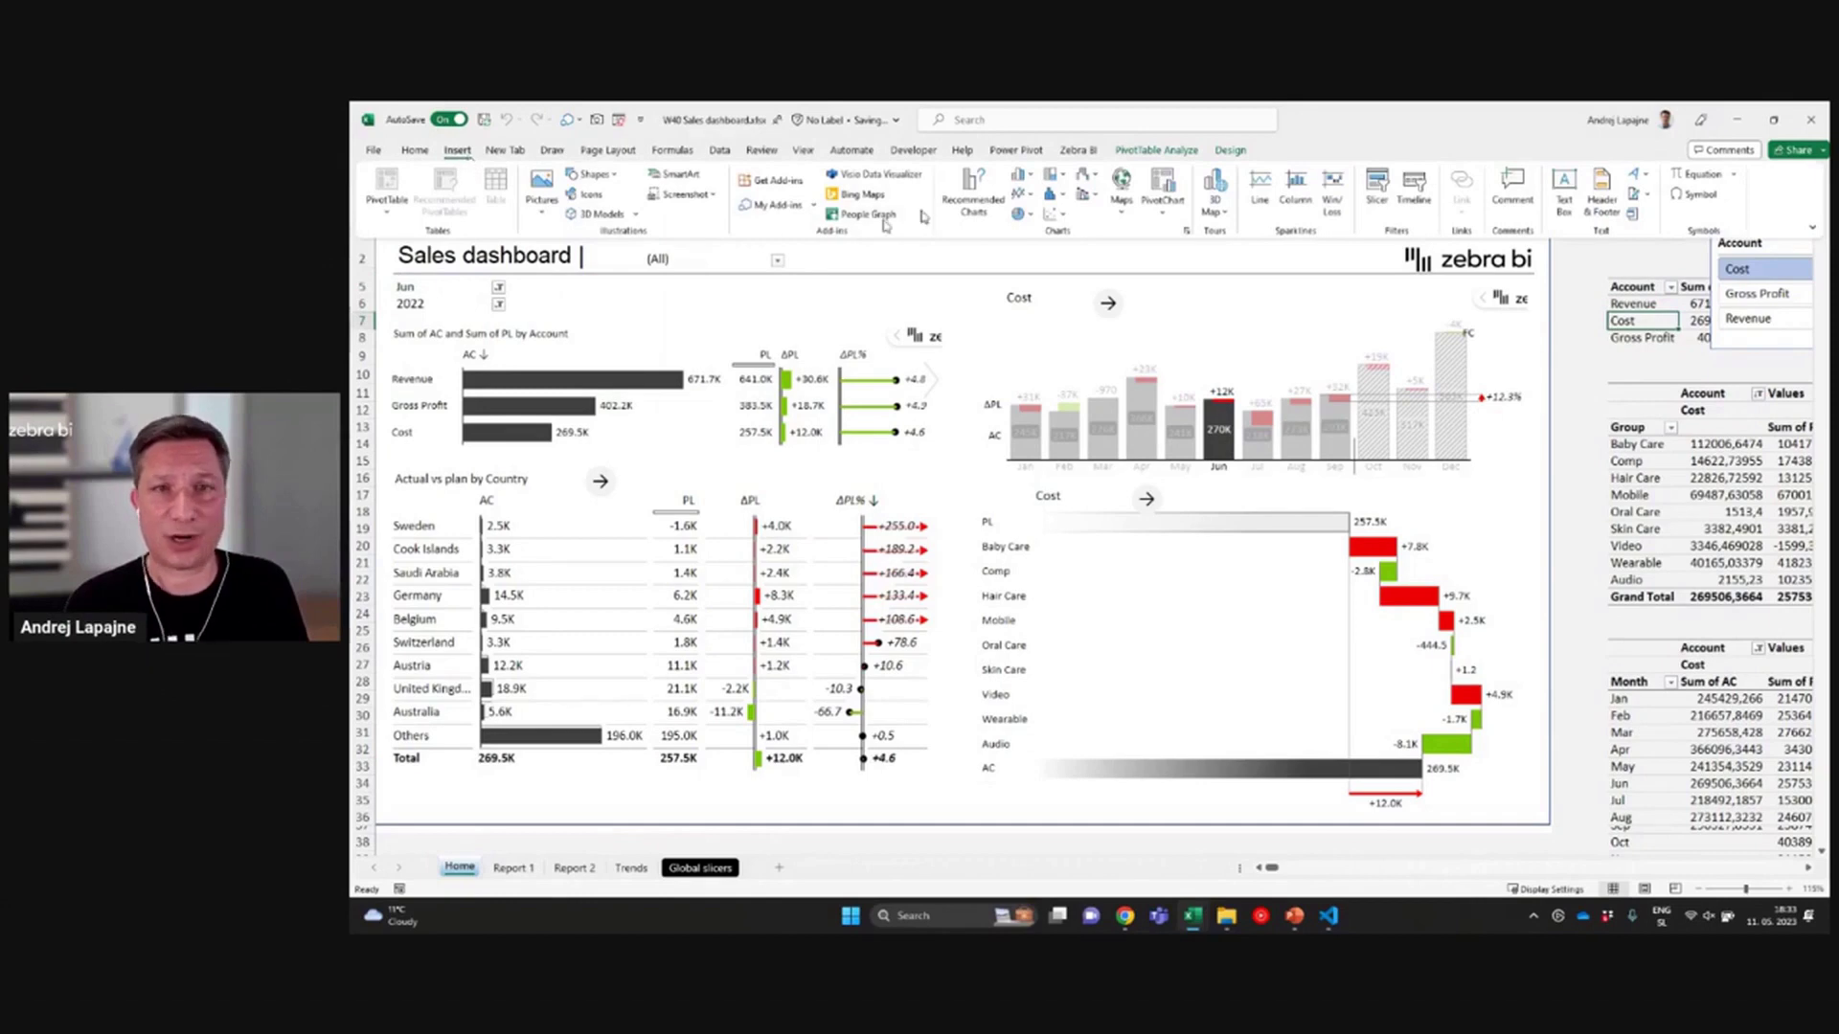
click(1021, 175)
click(1031, 227)
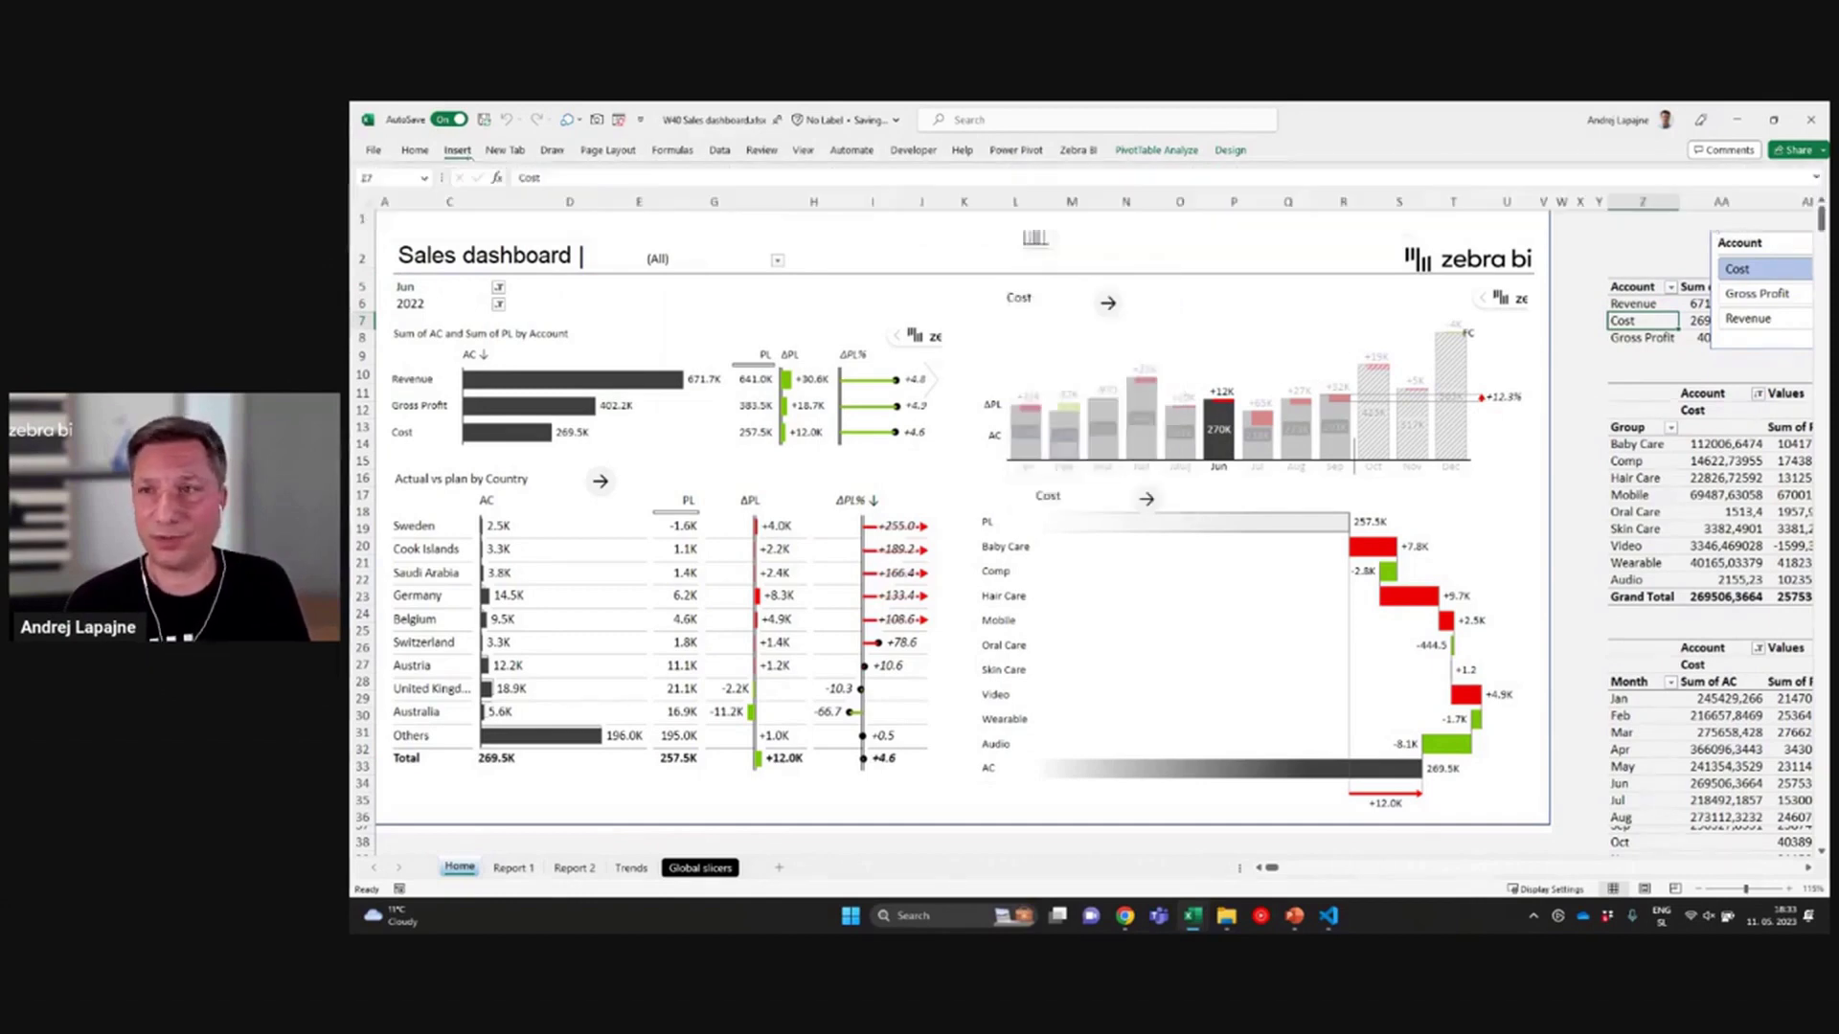
Try to cross-filter the dashboard by selecting the Revenue, Cost and Gross Profit columns in the standard pivot chart
click(1002, 531)
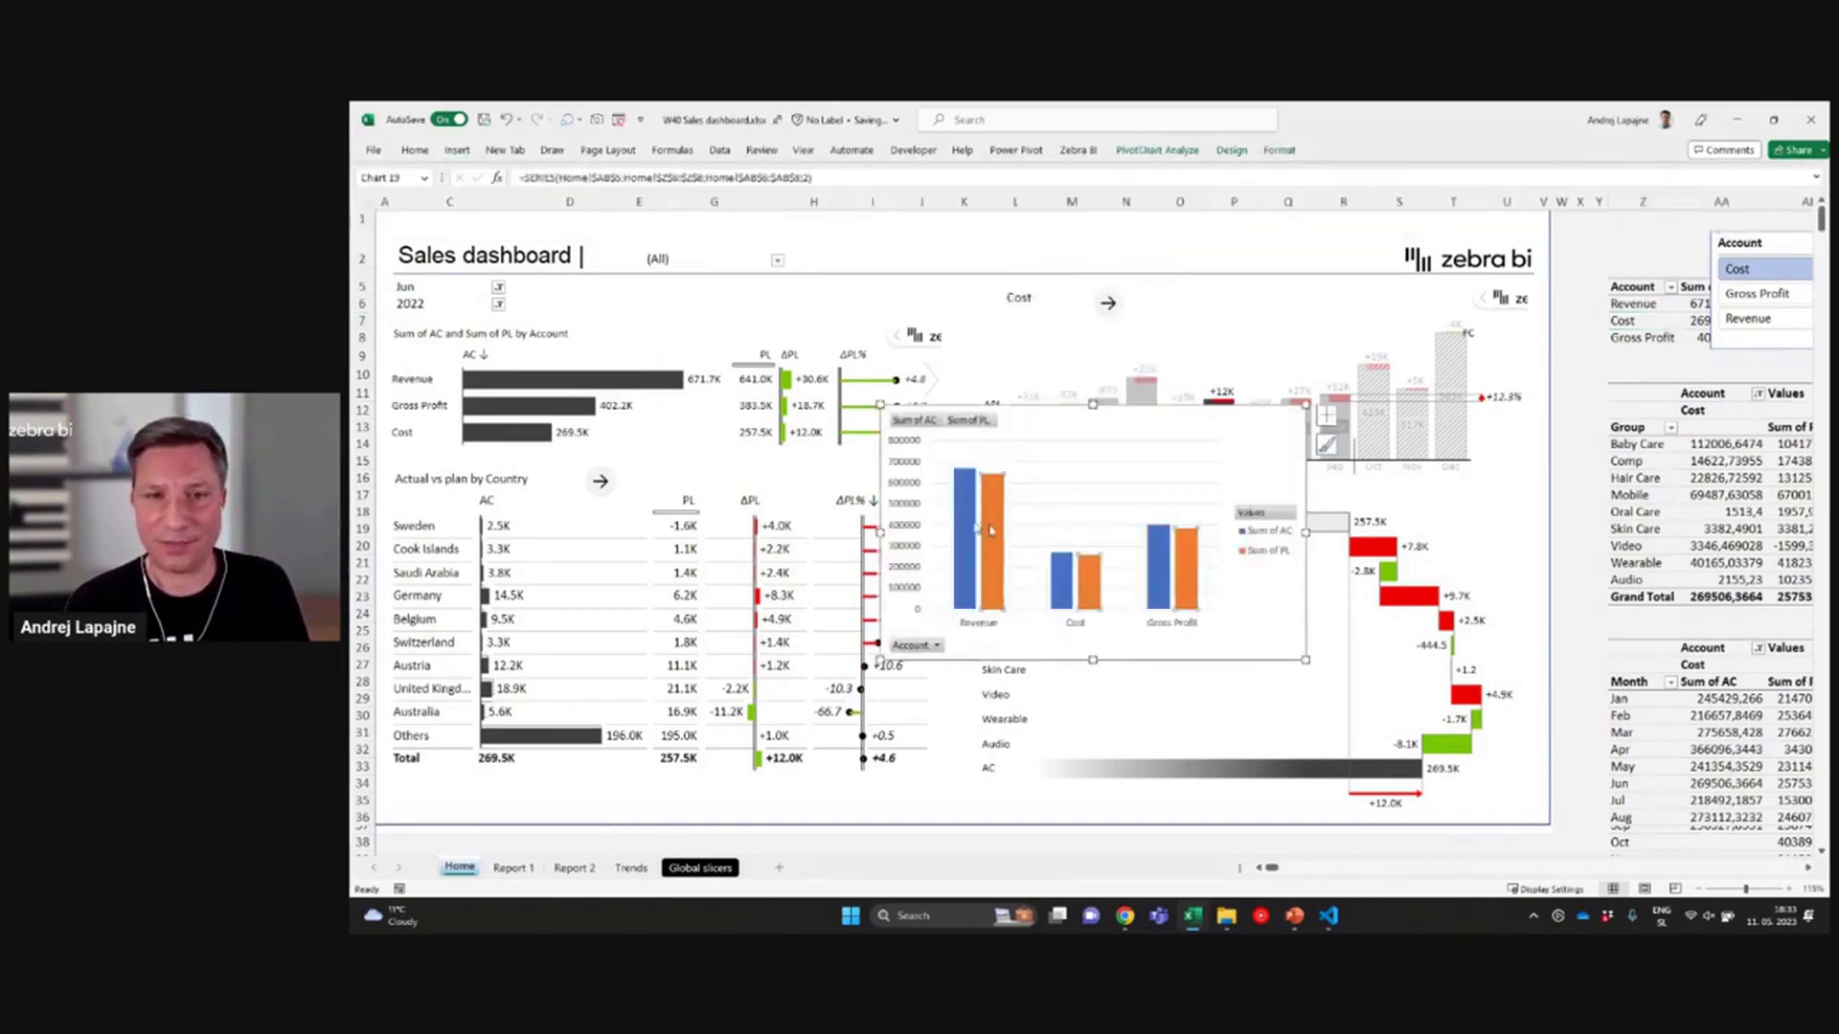
click(977, 529)
click(986, 527)
click(1050, 578)
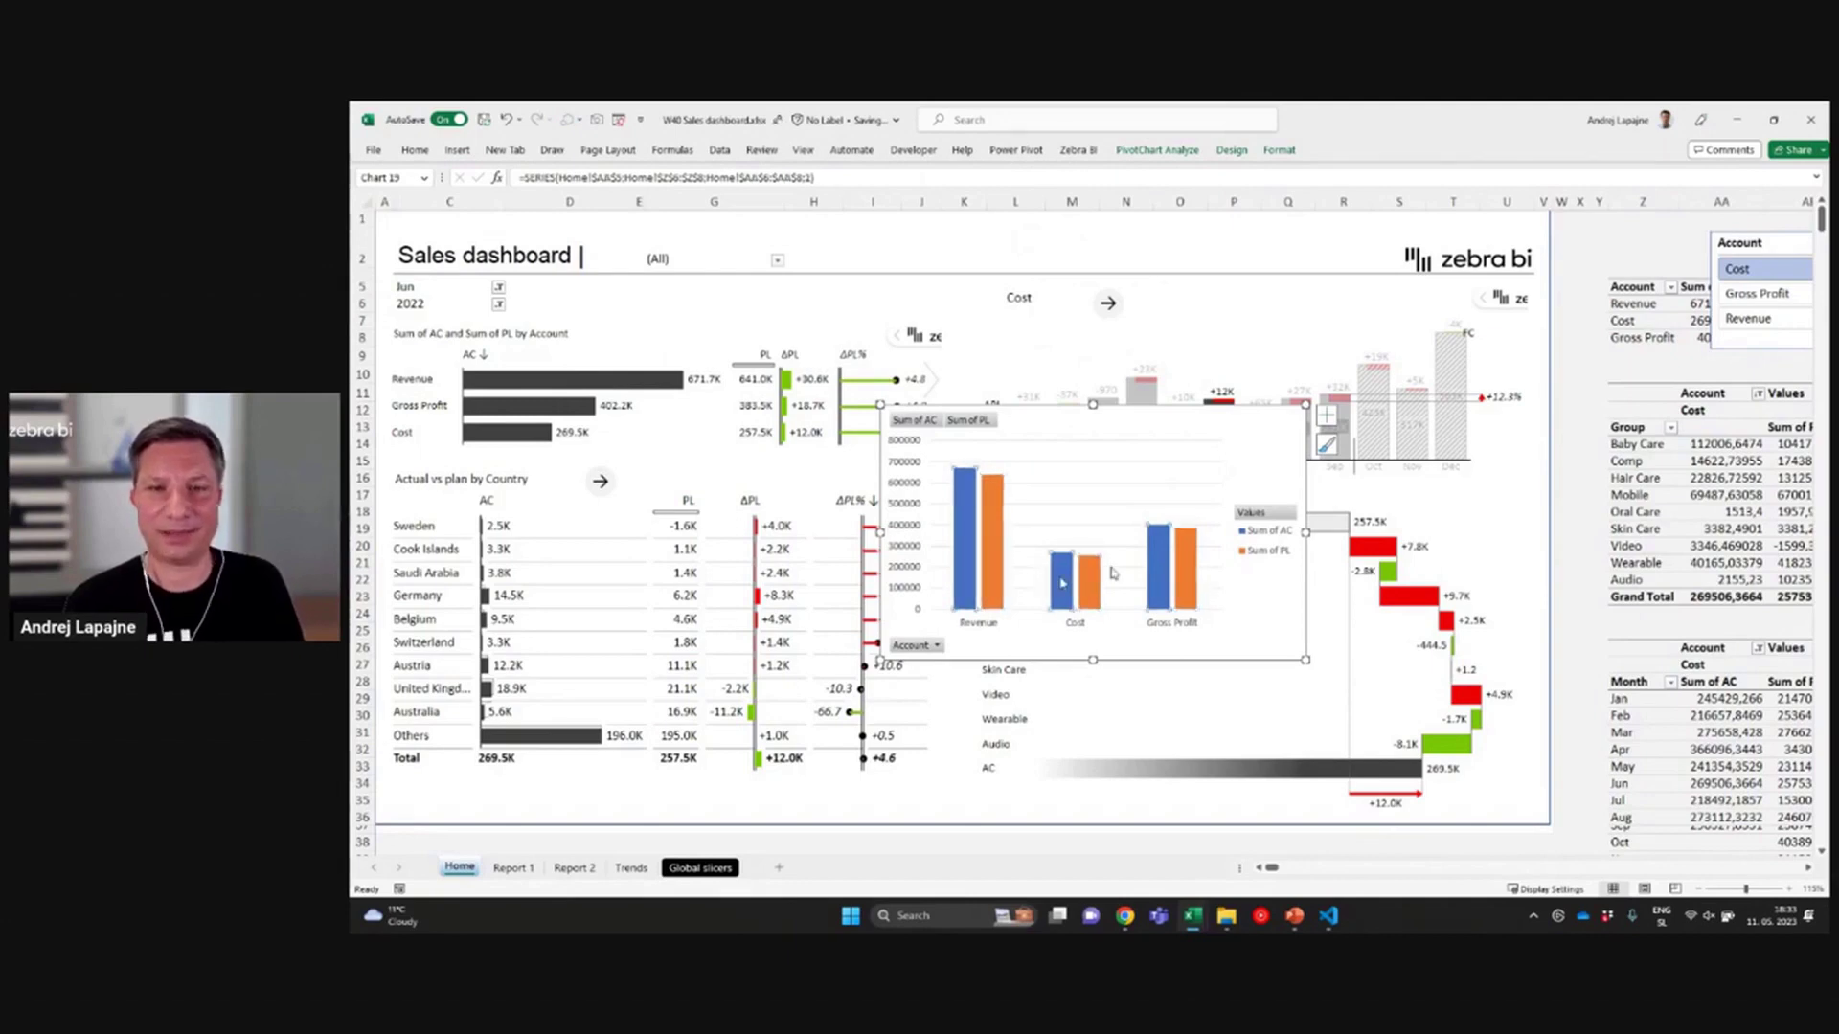
click(1161, 575)
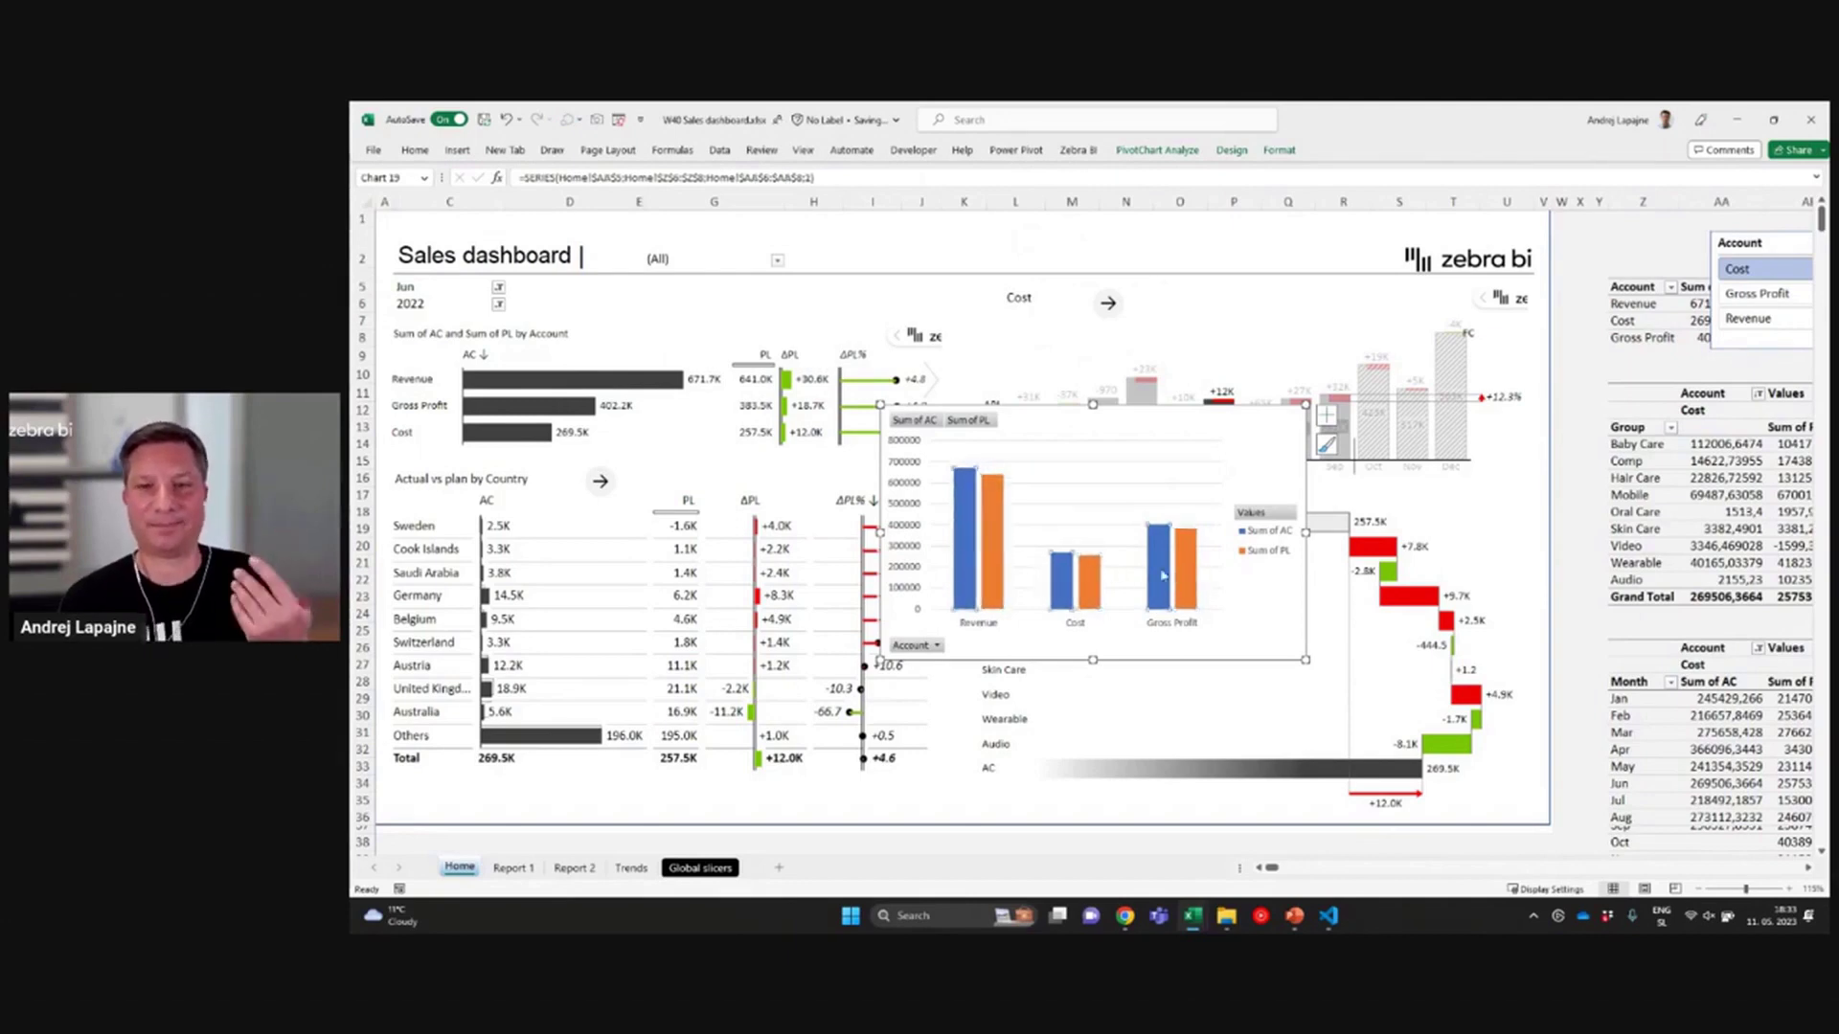
double_click(1162, 575)
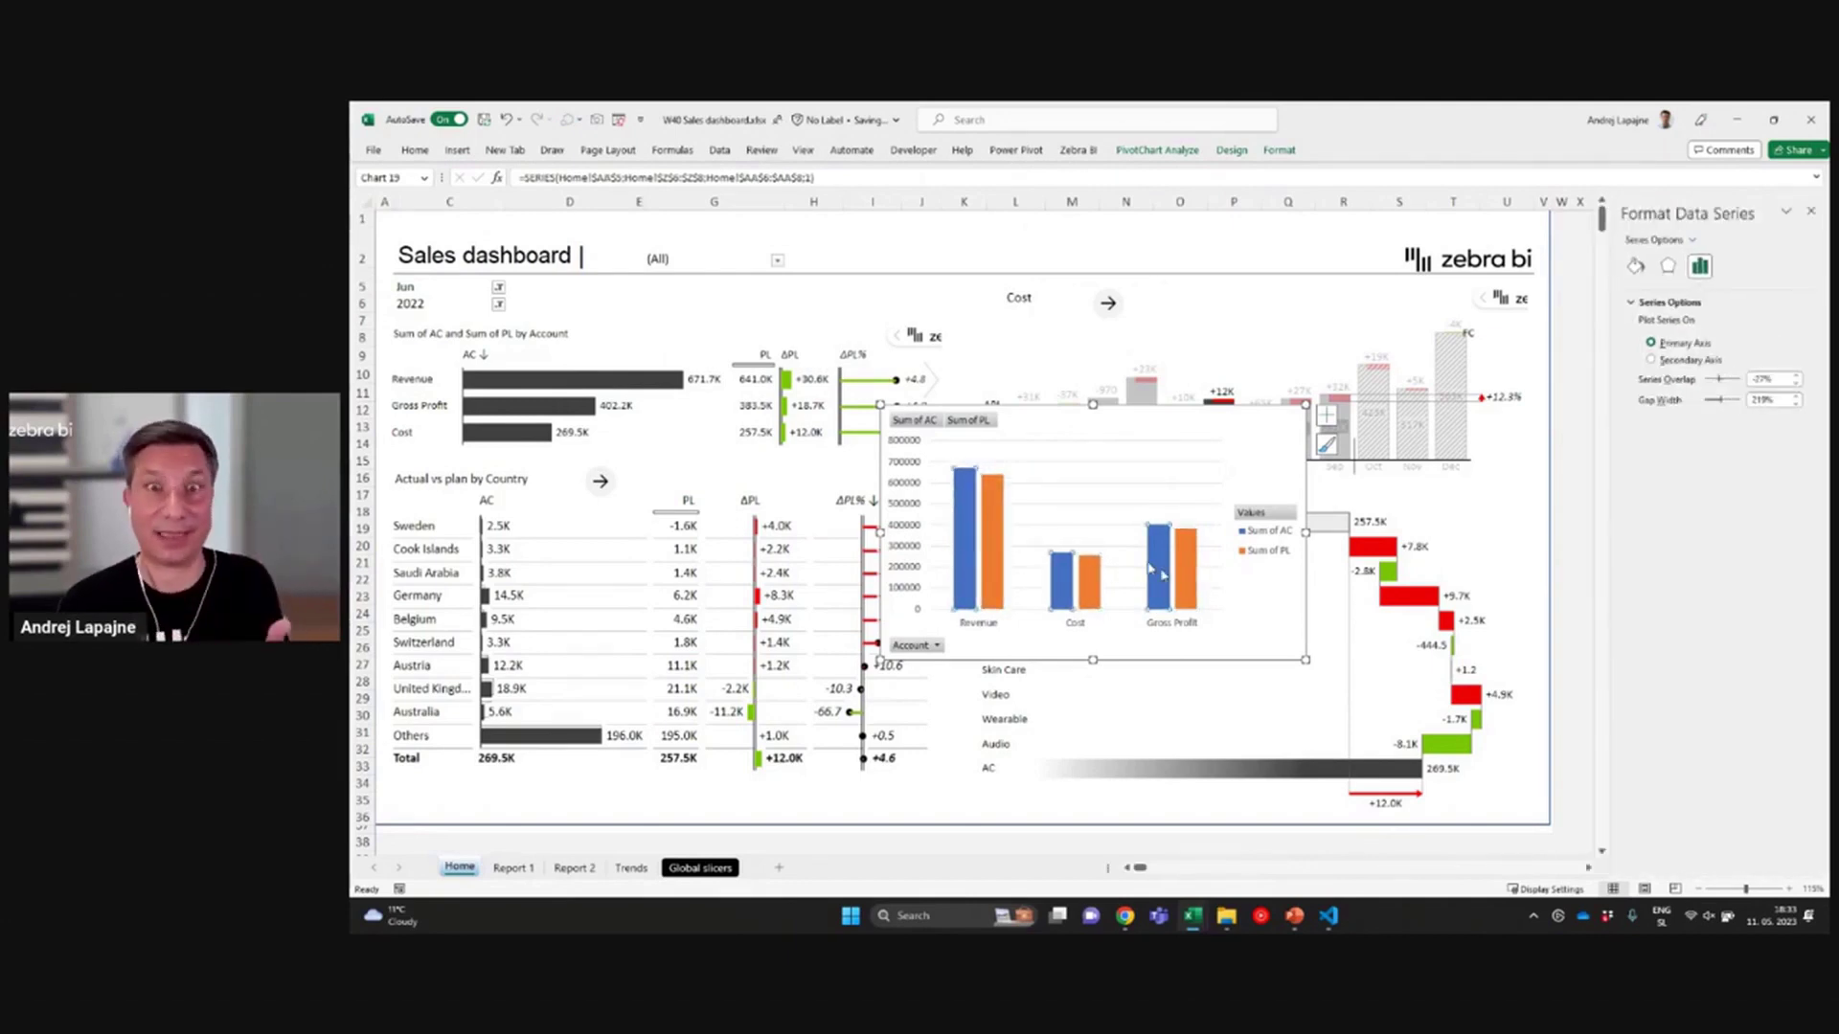
Delete the standard column chart covering the dashboard
click(1111, 405)
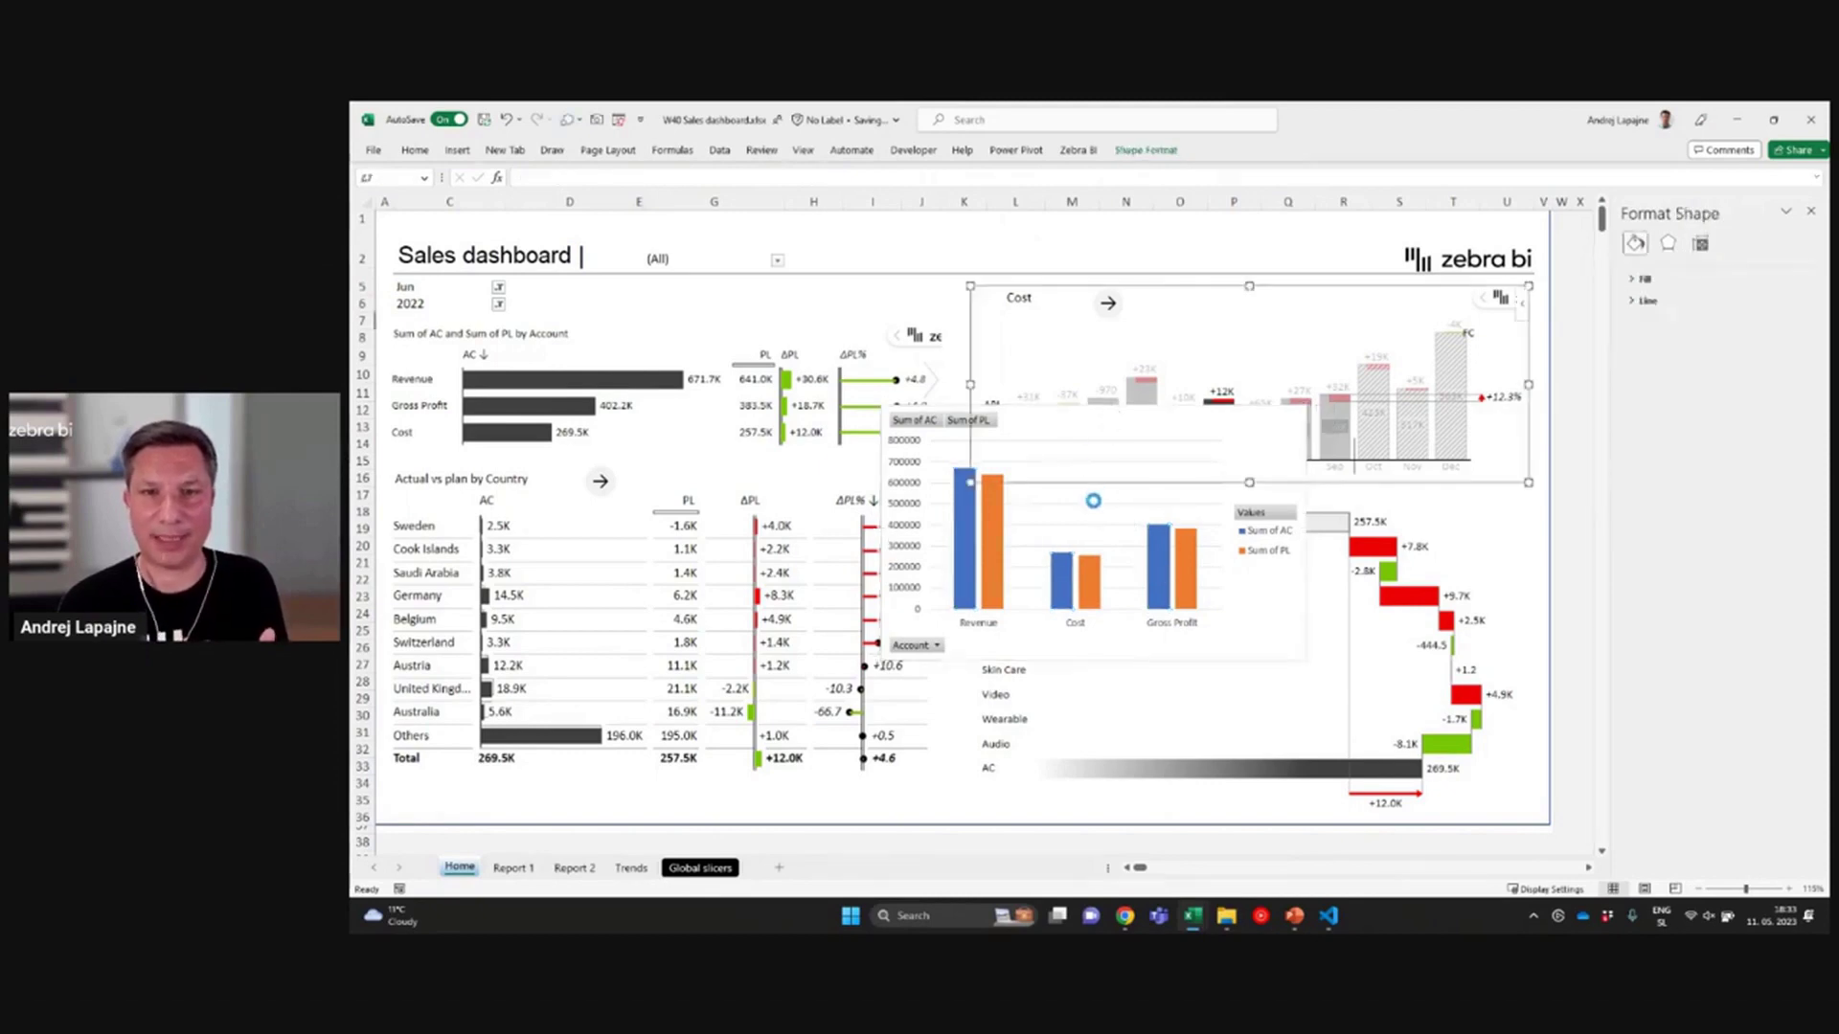
drag(1054, 427, 1389, 440)
key(Delete)
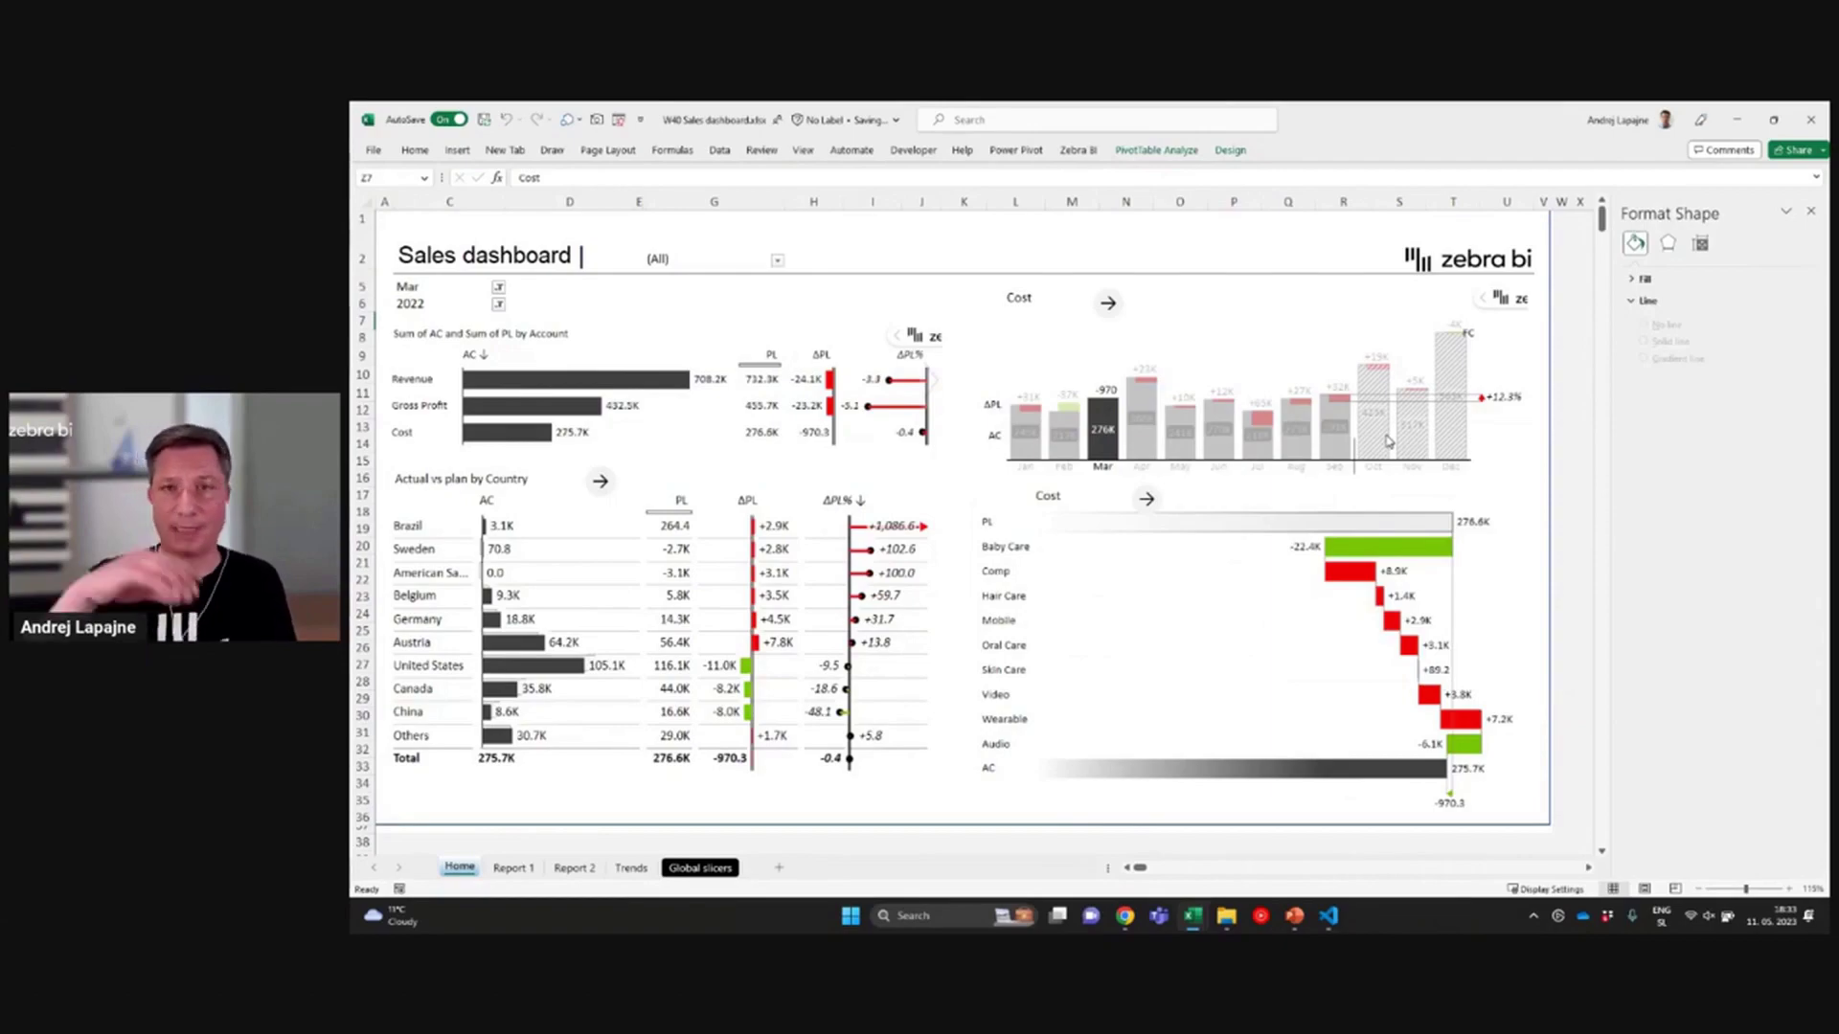